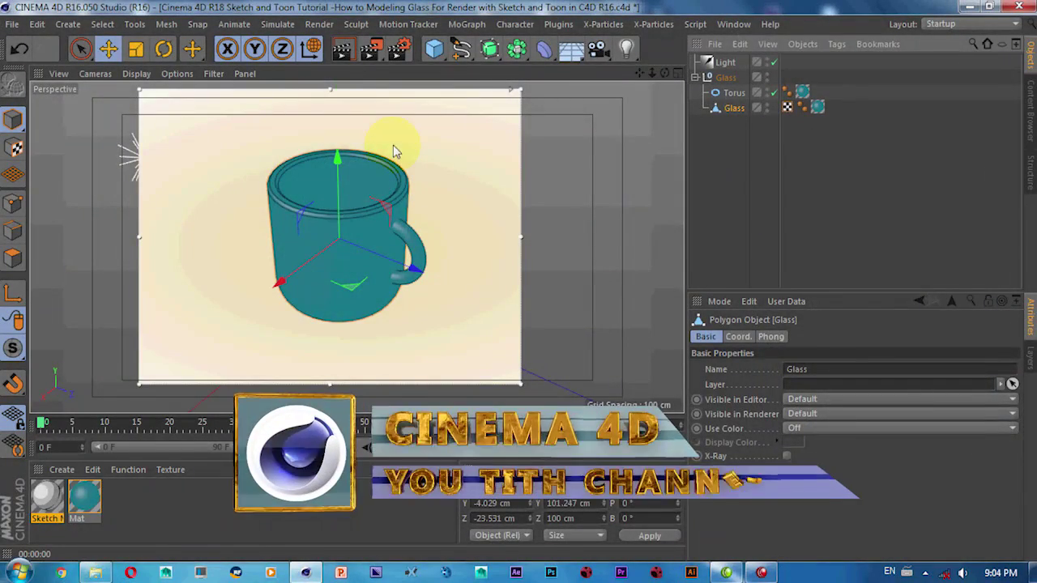
# Step: Change the Mat material's luminance colour from teal to deep blue
pyautogui.doubleClick(90, 491)
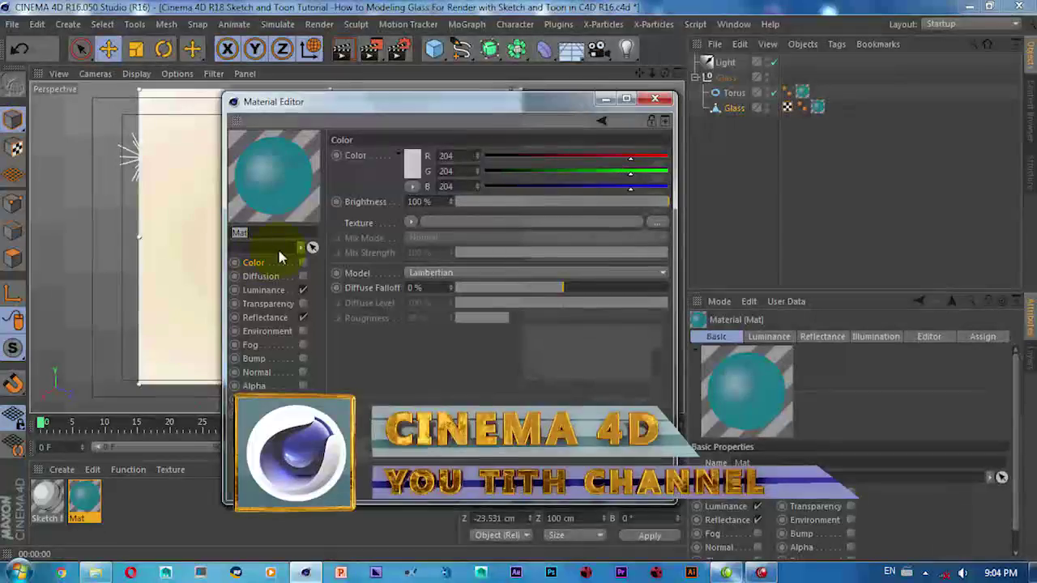
pyautogui.click(263, 289)
pyautogui.moveTo(636, 188); pyautogui.dragTo(644, 188)
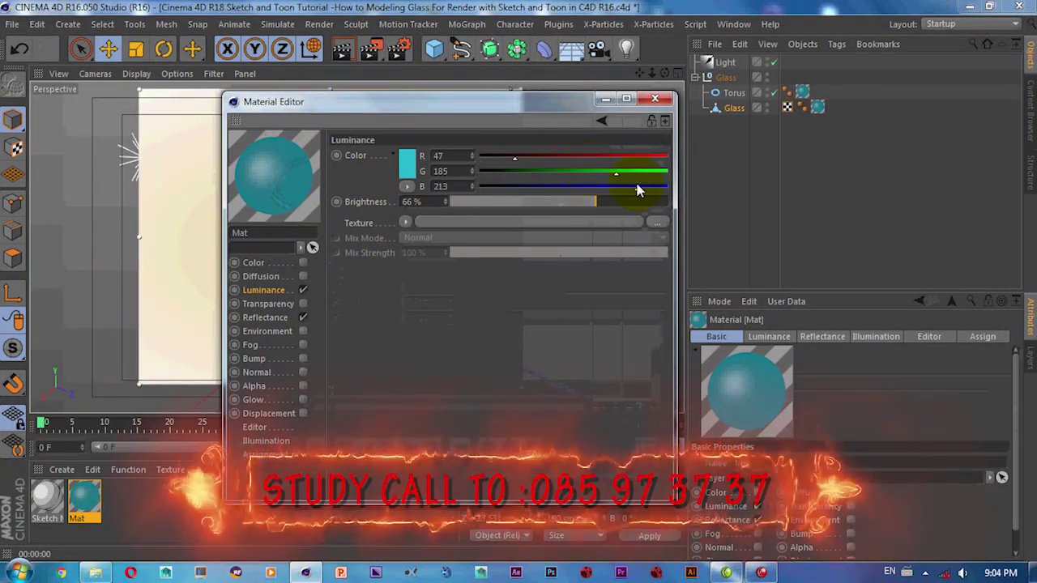
pyautogui.click(408, 167)
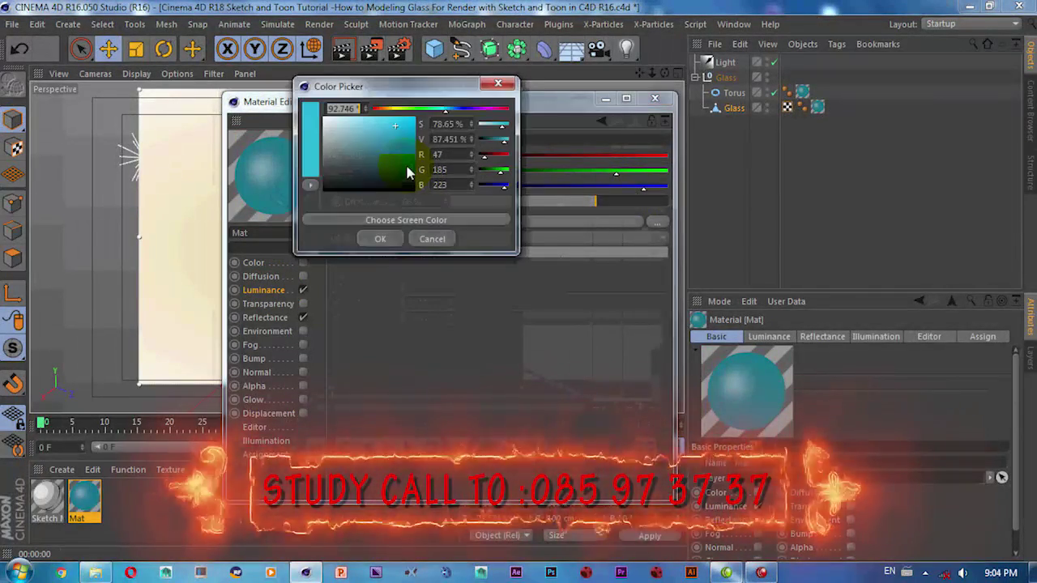
pyautogui.click(457, 110)
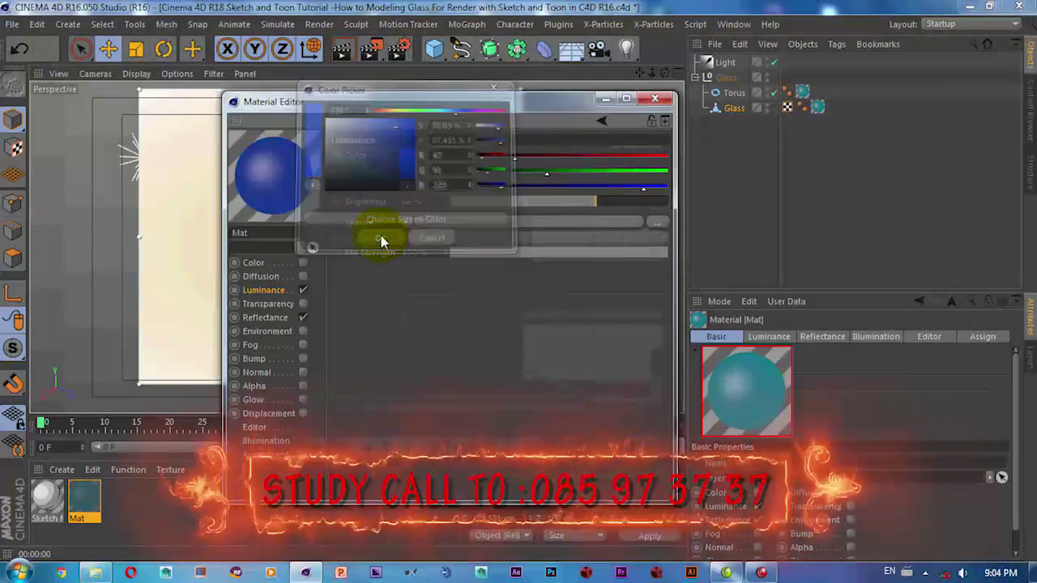
pyautogui.click(379, 239)
pyautogui.click(654, 104)
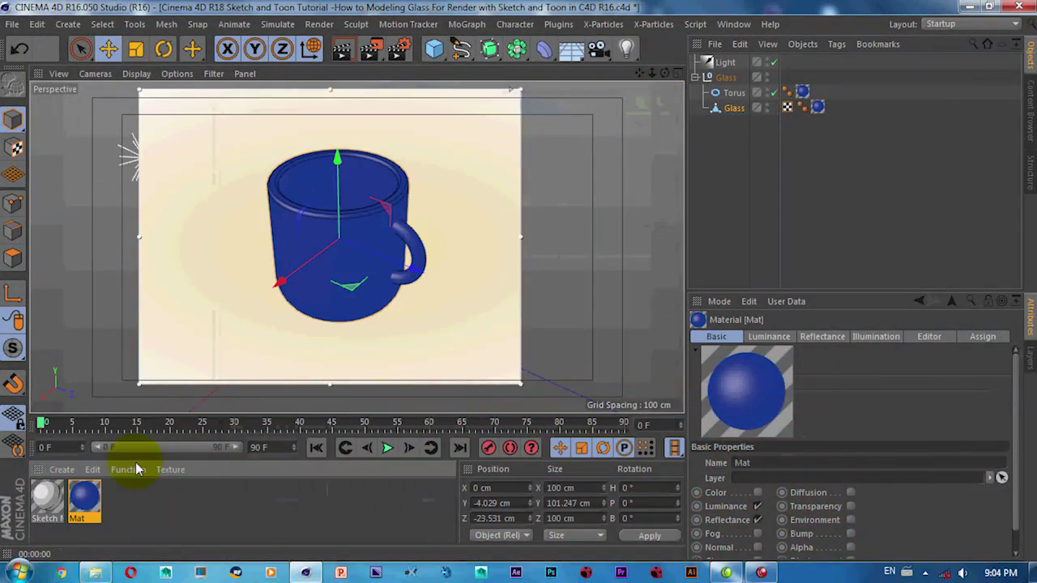
# Step: Create Mat.1 with Color off, Luminance on, and a Sketch and Toon Cel luminance texture
pyautogui.doubleClick(142, 518)
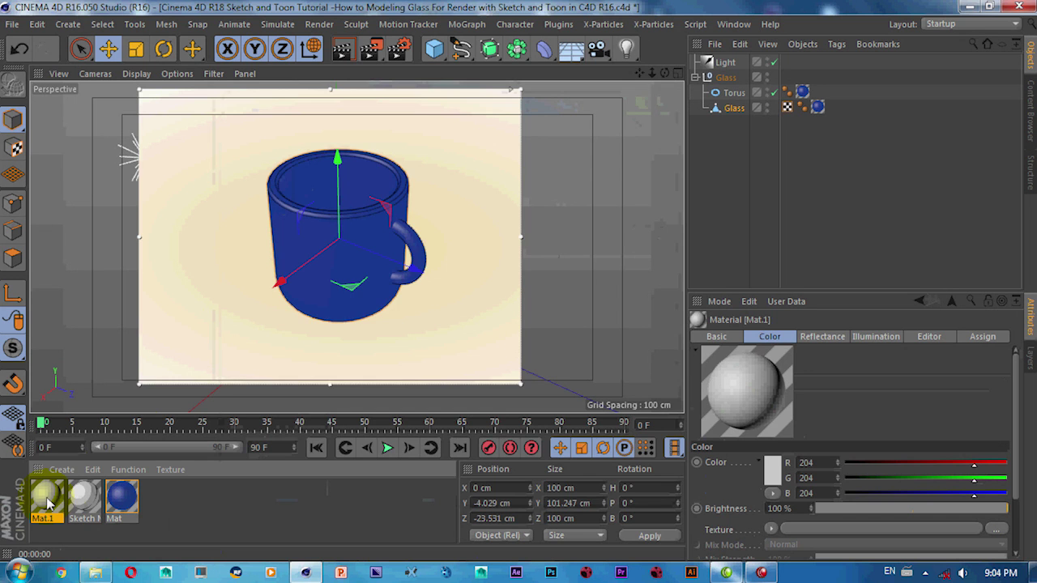
pyautogui.doubleClick(47, 498)
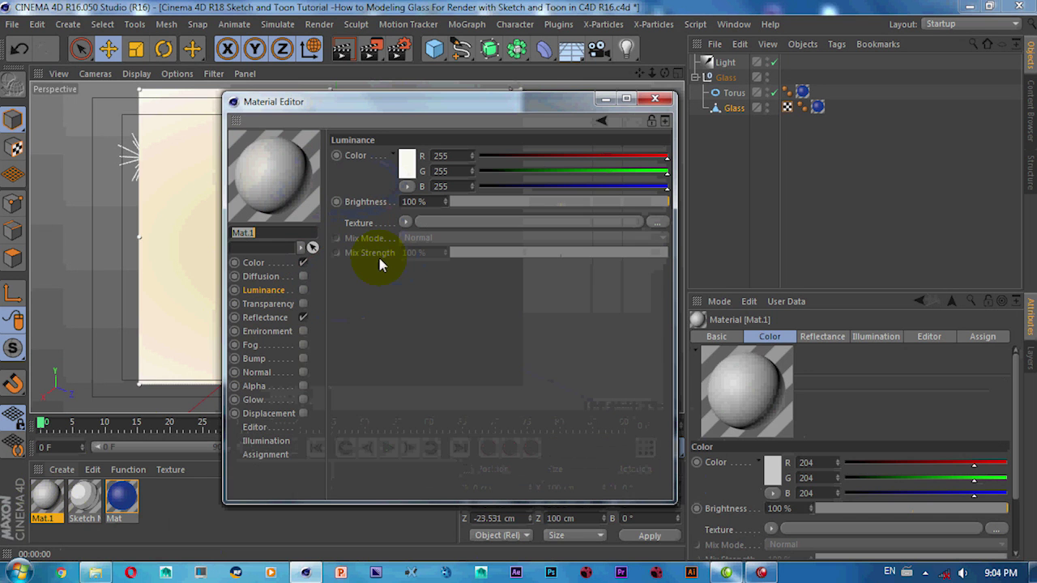
pyautogui.click(303, 262)
pyautogui.click(303, 291)
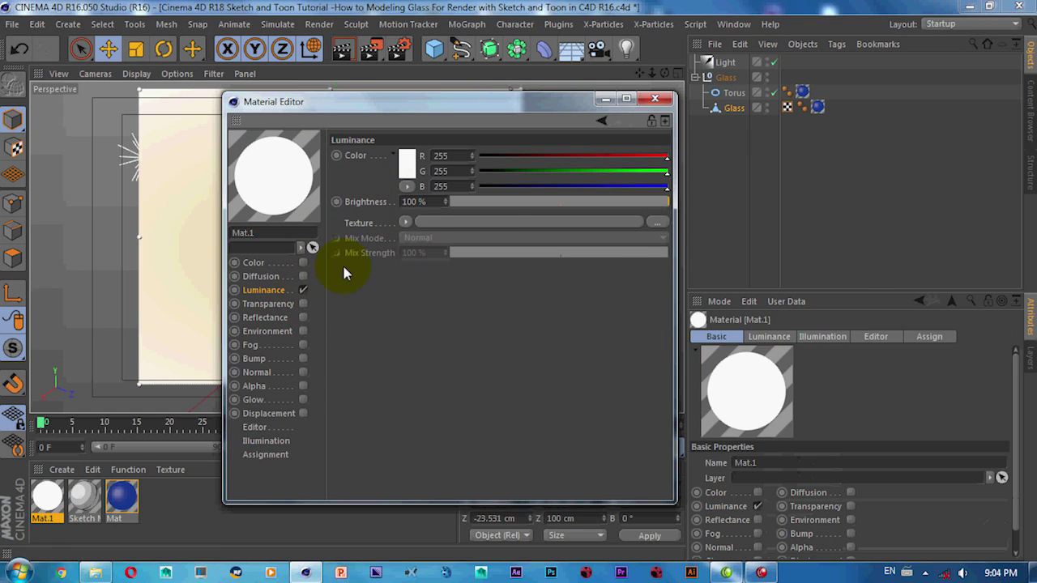
pyautogui.click(408, 221)
pyautogui.moveTo(437, 505)
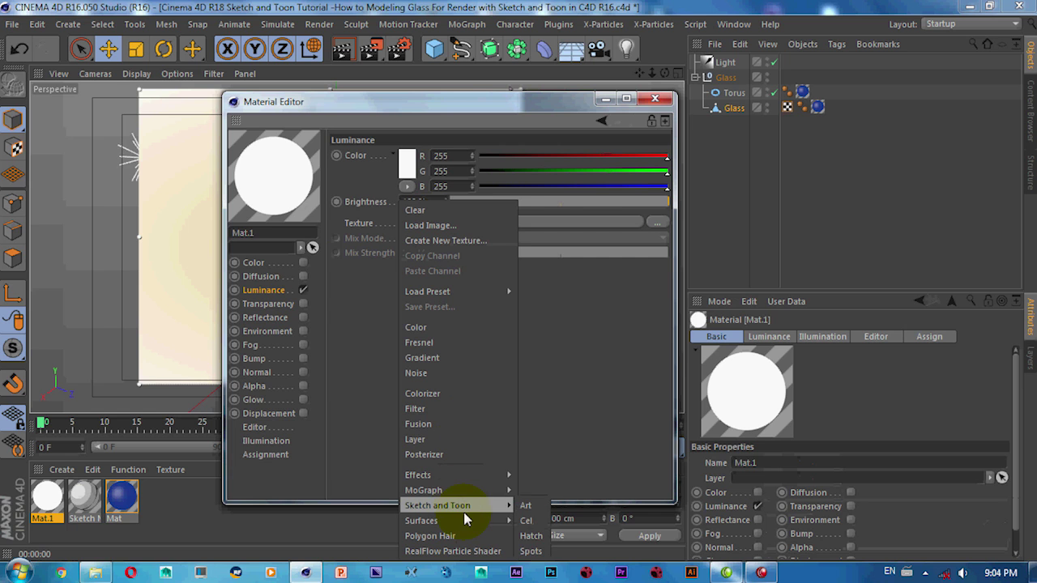
pyautogui.click(526, 521)
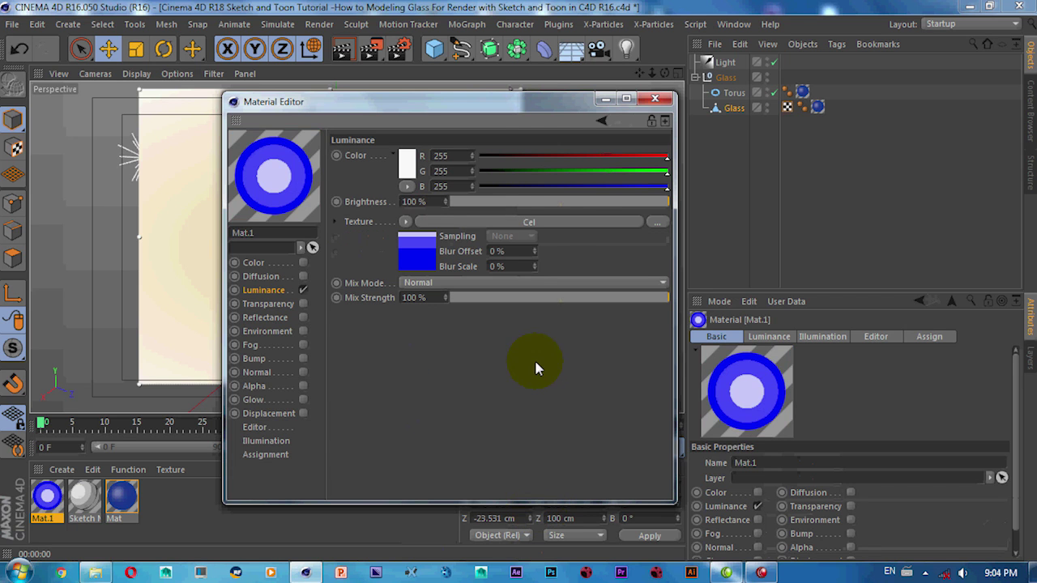
# Step: Open the Cel shader's settings and render the view to preview the mug
pyautogui.click(557, 223)
pyautogui.moveTo(502, 102); pyautogui.dragTo(778, 249)
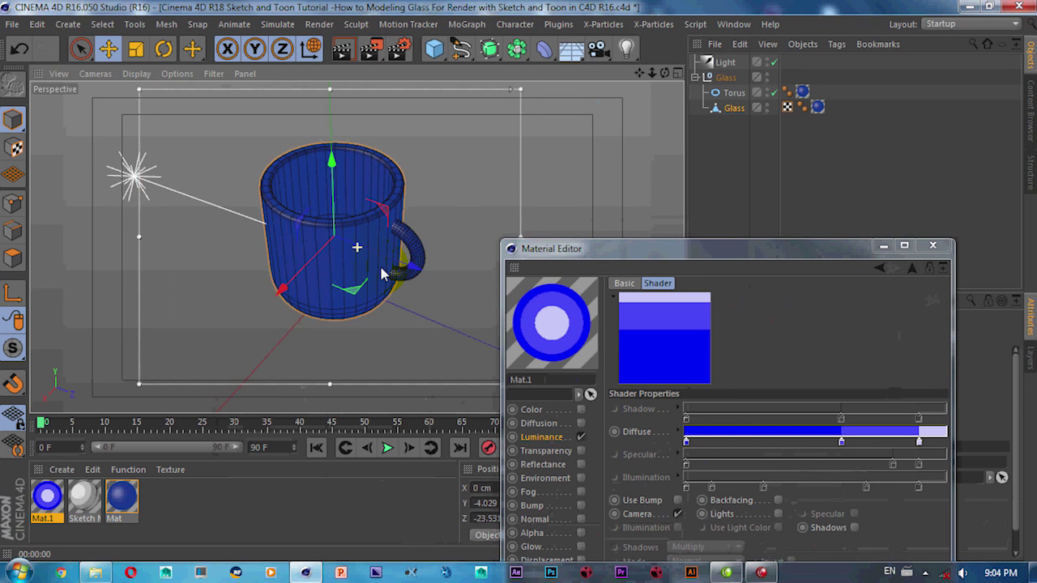
pyautogui.scroll(5, 379, 265)
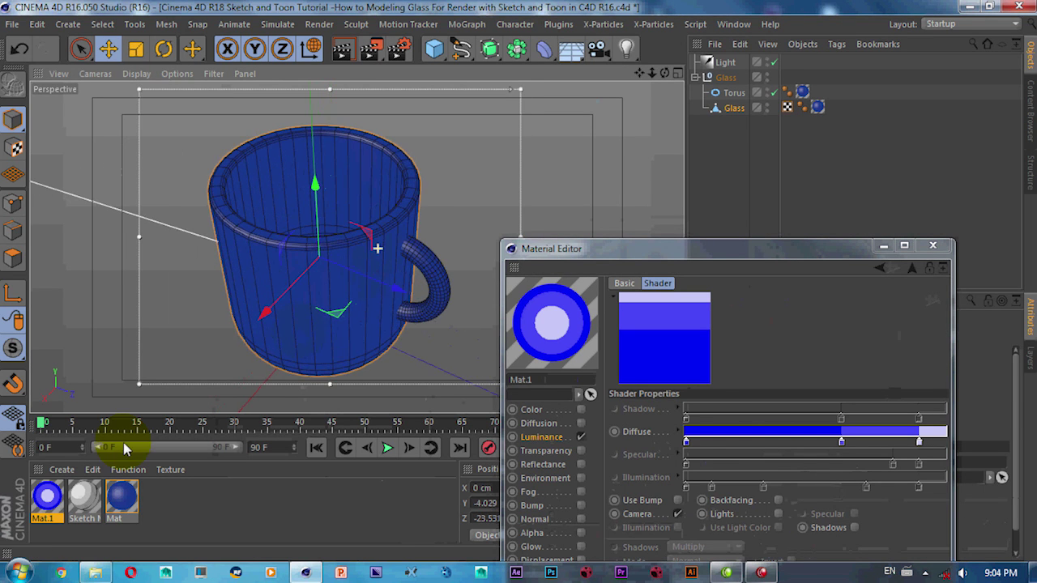
pyautogui.hotkey('ctrl', 'r')
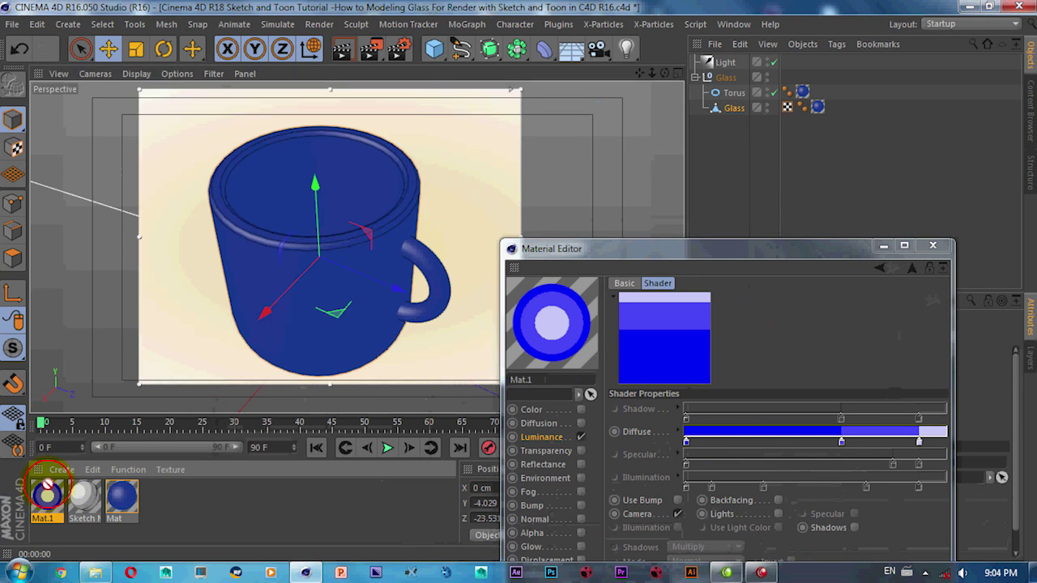
# Step: Apply Mat.1 to the Glass body and its Torus handle, viewing the mug from lower
pyautogui.moveTo(47, 496); pyautogui.dragTo(297, 300)
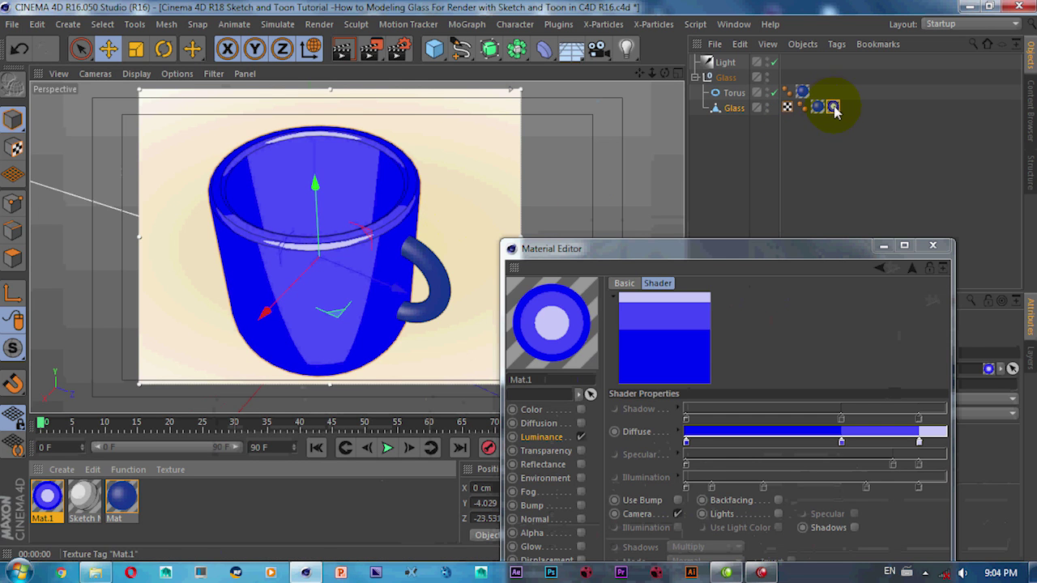
pyautogui.click(59, 486)
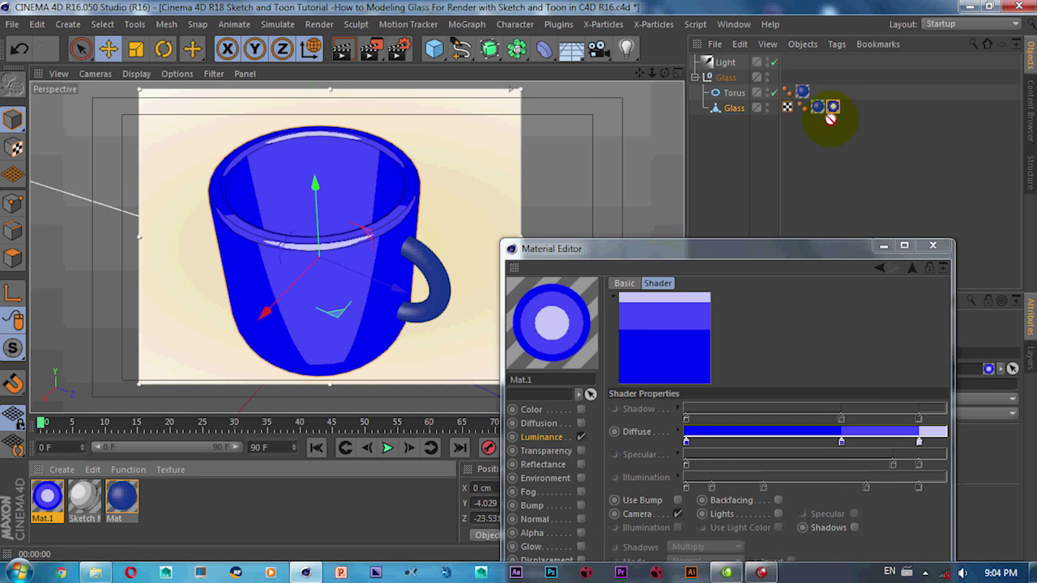
pyautogui.click(46, 496)
pyautogui.moveTo(796, 103); pyautogui.dragTo(814, 112)
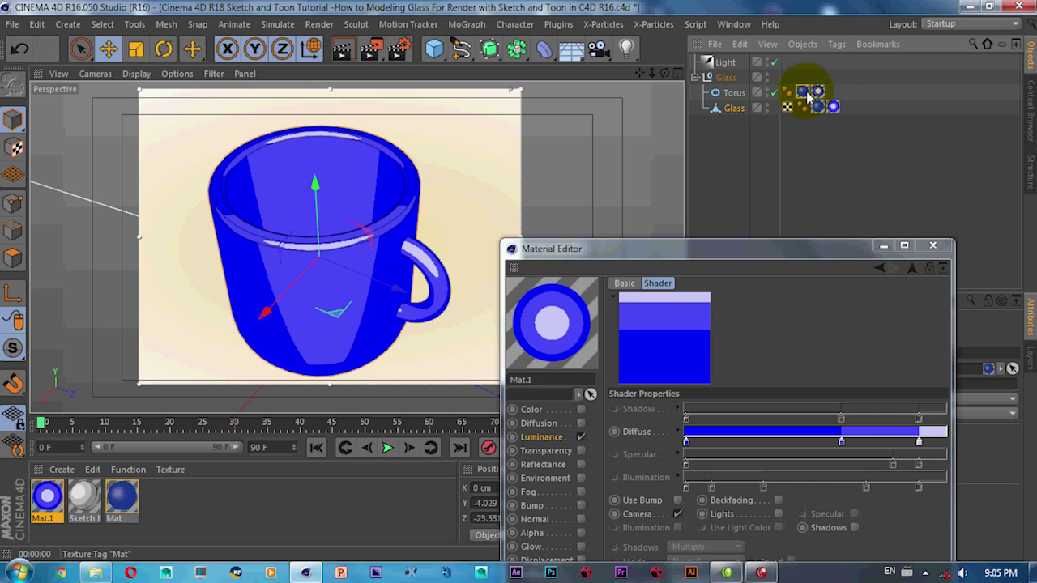
pyautogui.moveTo(398, 259)
pyautogui.keyDown('alt'); pyautogui.mouseDown()
pyautogui.moveTo(381, 255)
pyautogui.moveTo(421, 237)
pyautogui.moveTo(417, 226)
pyautogui.mouseUp(); pyautogui.keyUp('alt')
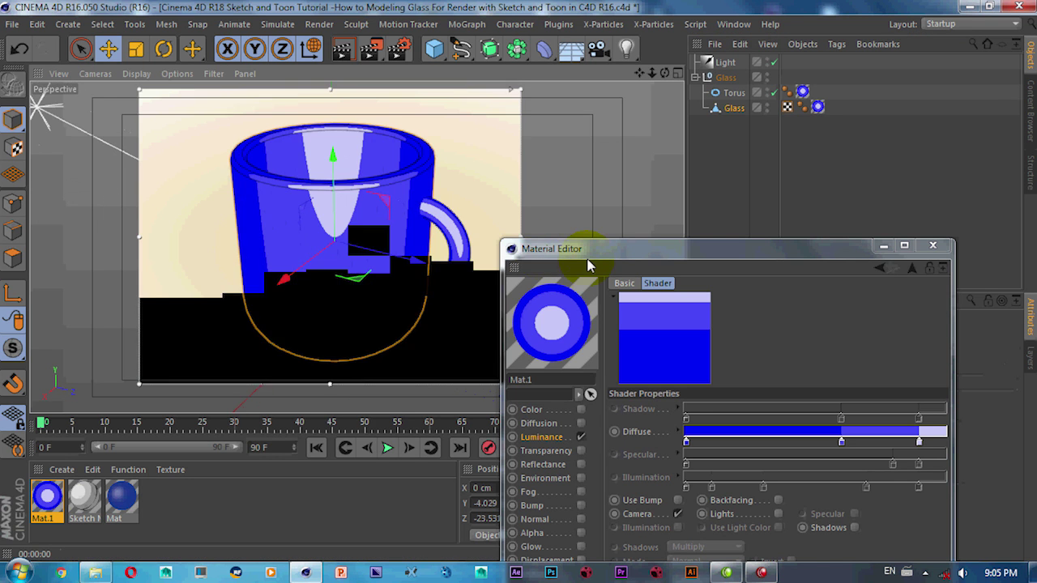
# Step: Move the Material Editor aside and confirm red as the luminance colour
pyautogui.moveTo(591, 248)
pyautogui.mouseDown()
pyautogui.moveTo(596, 267)
pyautogui.moveTo(634, 112)
pyautogui.mouseUp()
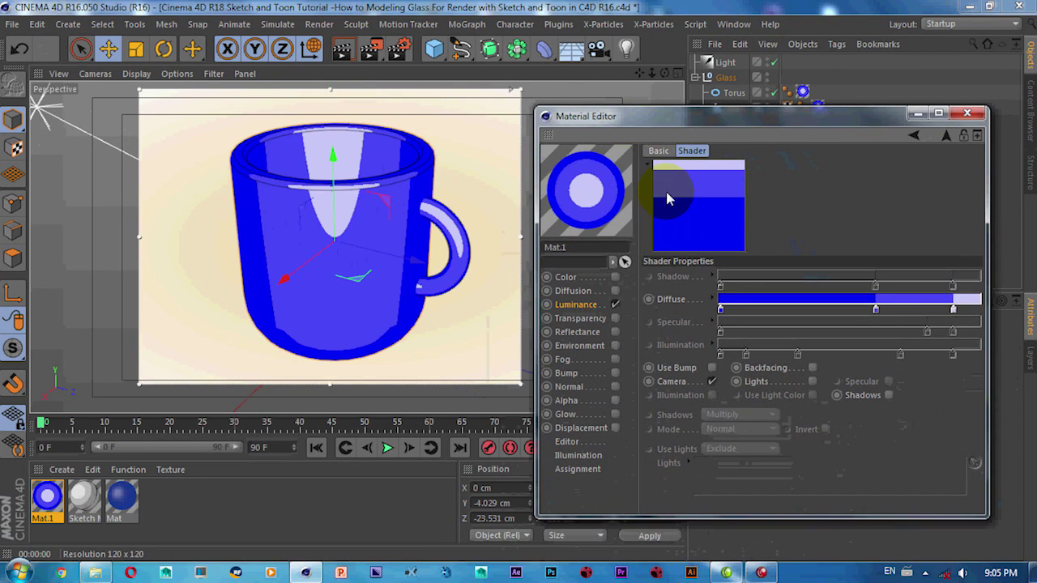
pyautogui.click(594, 306)
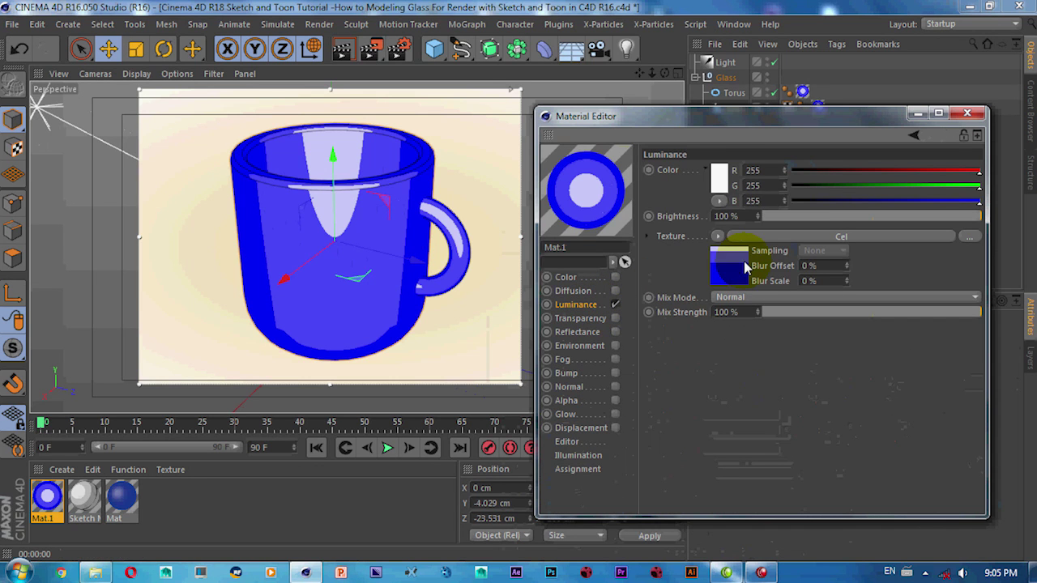
pyautogui.click(724, 179)
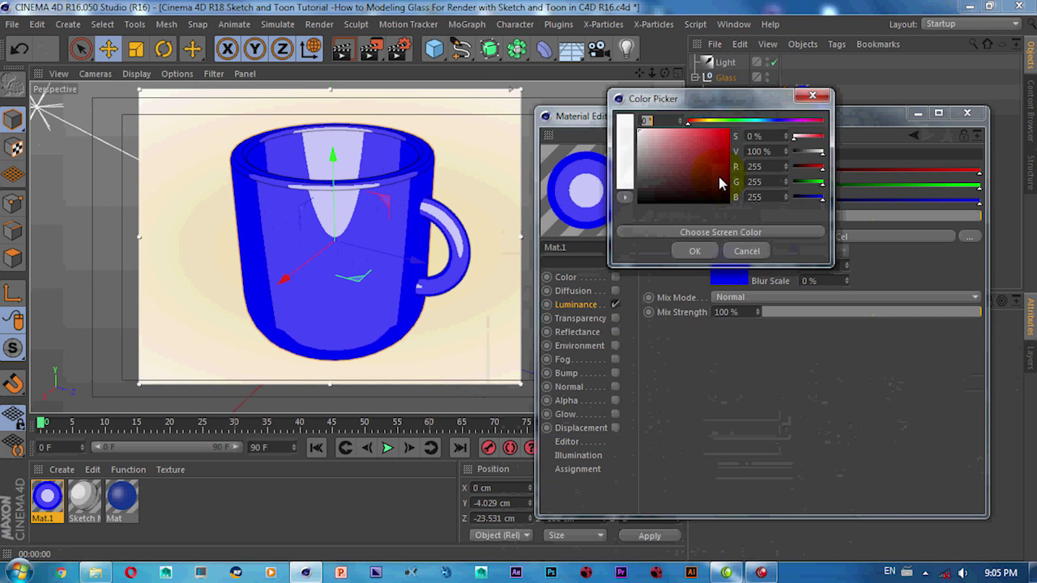
pyautogui.click(693, 251)
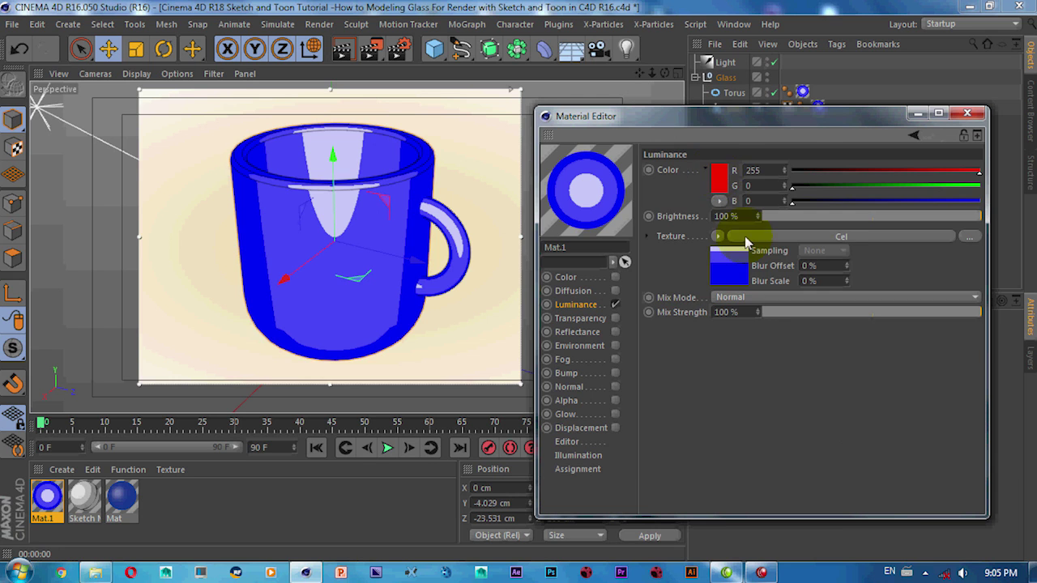
# Step: Shift the middle Diffuse gradient knot of the Cel shader left and recolour it white
pyautogui.click(852, 243)
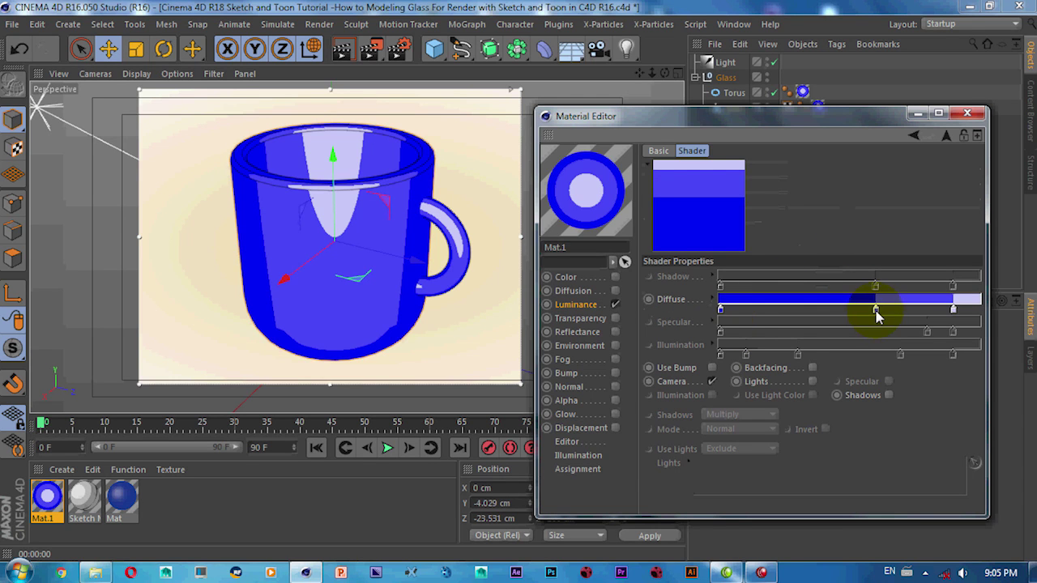
pyautogui.moveTo(877, 316); pyautogui.dragTo(737, 334)
pyautogui.doubleClick(722, 313)
pyautogui.click(701, 365)
pyautogui.click(702, 386)
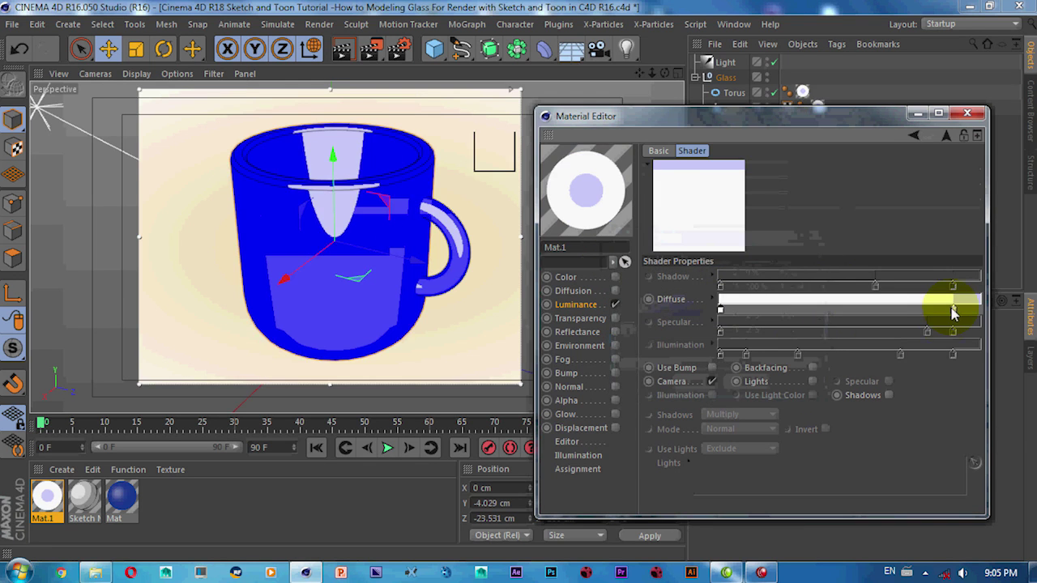
# Step: Add a Diffuse gradient knot, widen the lavender band, and make the middle knot grey
pyautogui.click(591, 306)
pyautogui.click(743, 256)
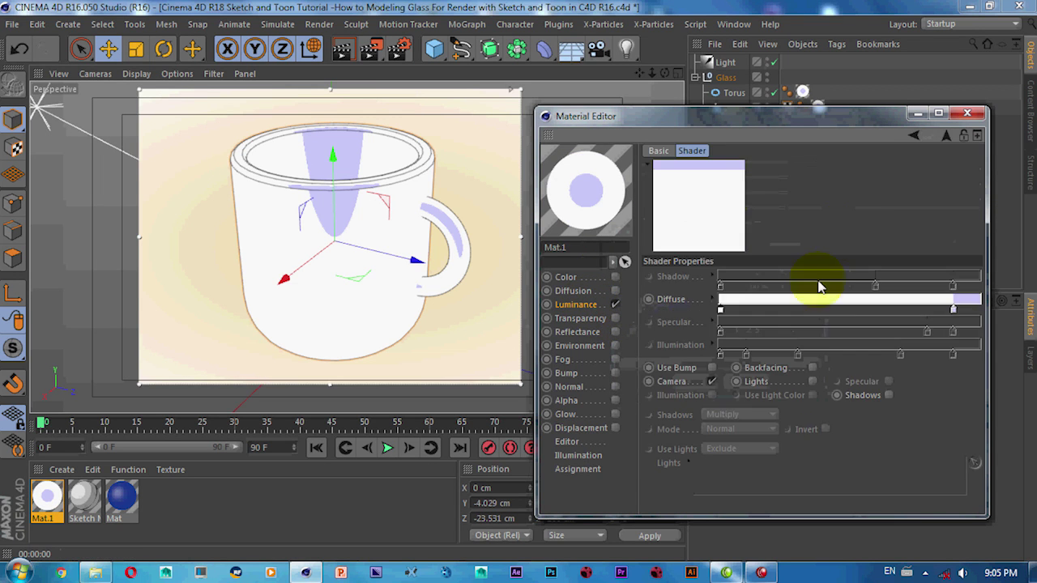
pyautogui.click(842, 310)
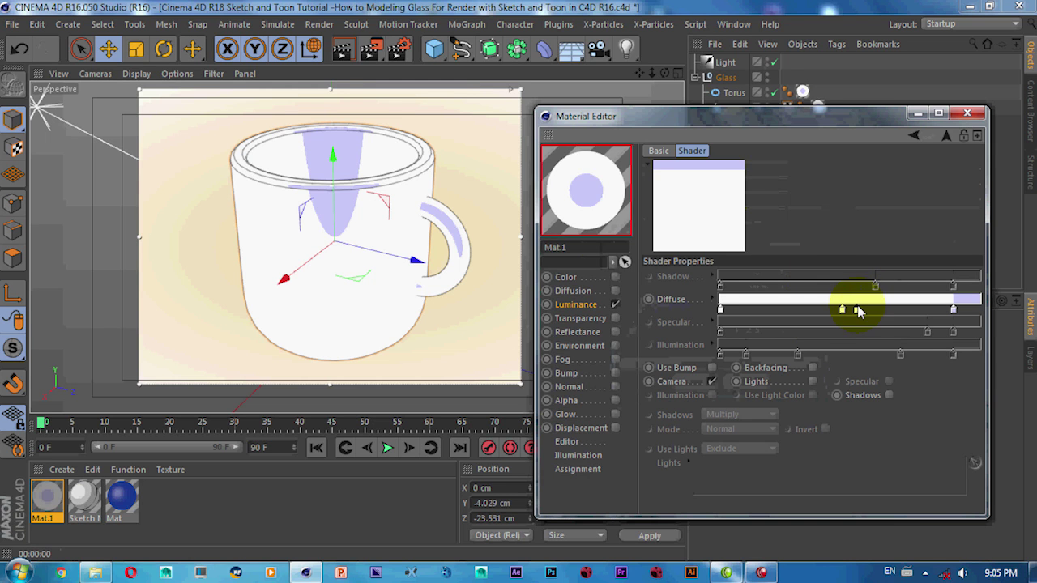
pyautogui.moveTo(954, 315)
pyautogui.mouseDown()
pyautogui.moveTo(880, 317)
pyautogui.moveTo(927, 313)
pyautogui.mouseUp()
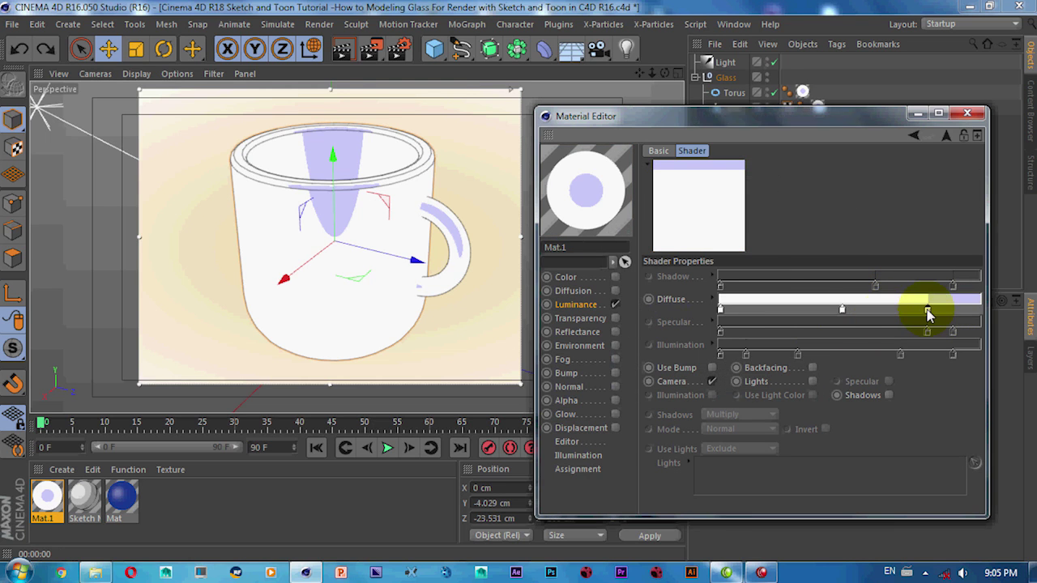
pyautogui.doubleClick(843, 310)
pyautogui.click(771, 278)
pyautogui.click(815, 381)
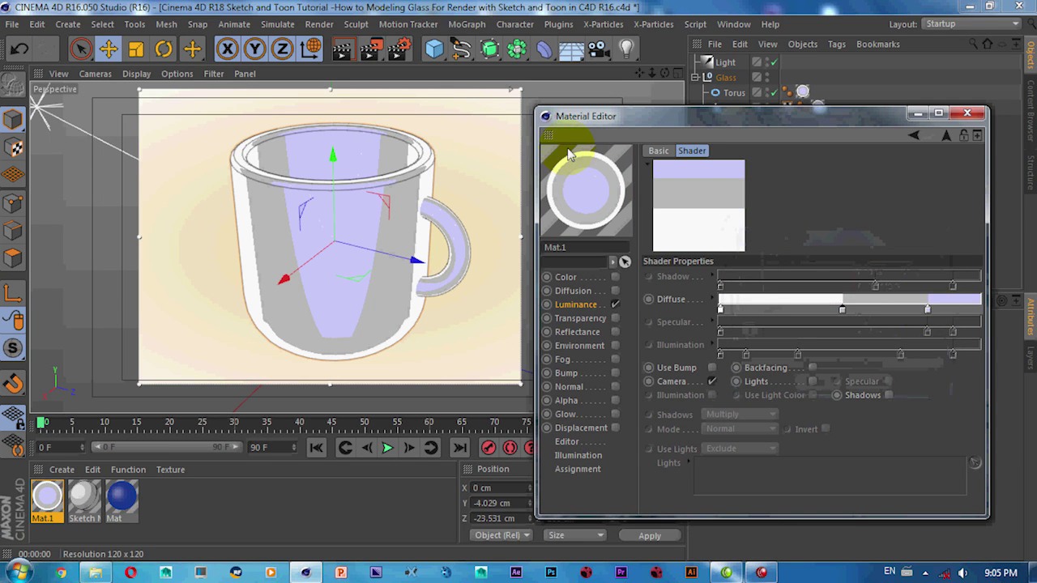
# Step: Recolour the lavender shading band to a mid grey
pyautogui.doubleClick(928, 310)
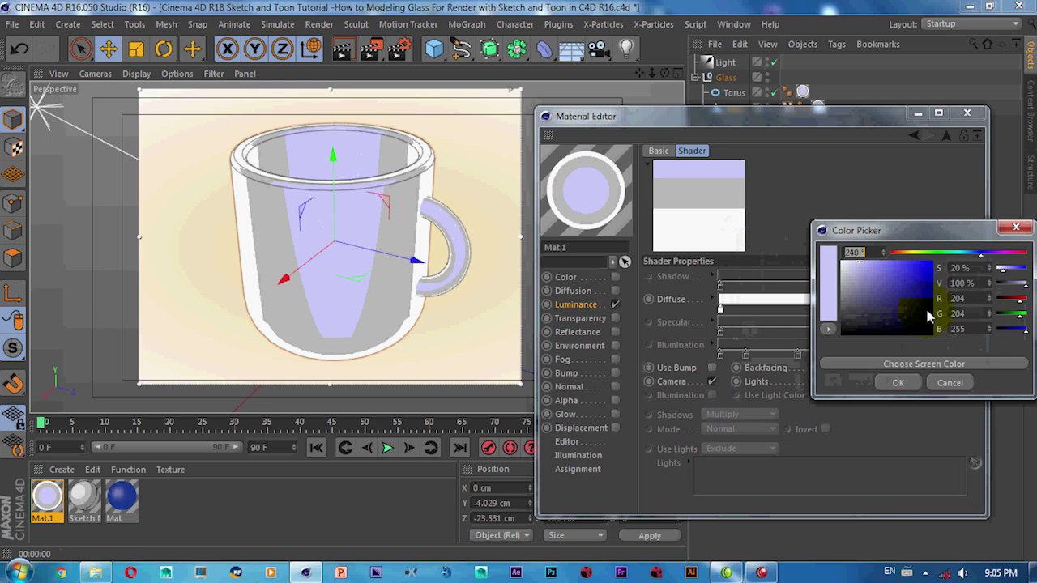
pyautogui.click(863, 316)
pyautogui.click(895, 383)
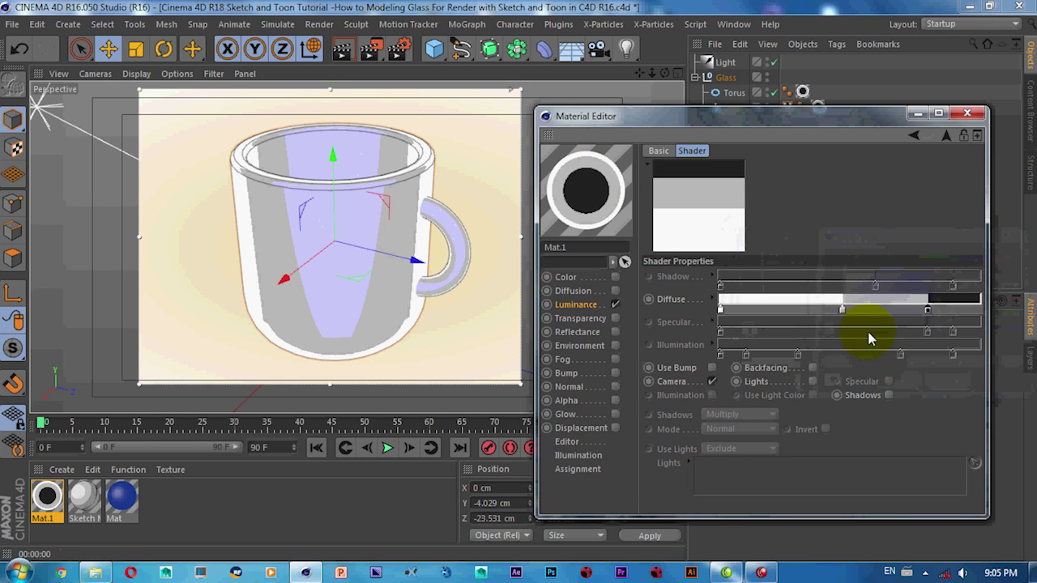
pyautogui.doubleClick(928, 311)
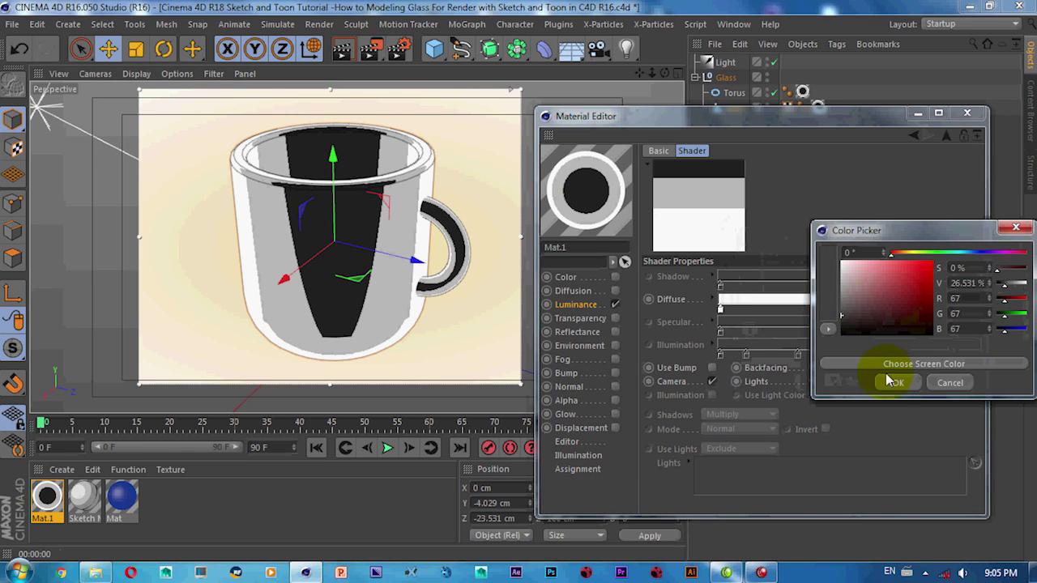
pyautogui.moveTo(849, 320); pyautogui.dragTo(846, 329)
pyautogui.click(897, 384)
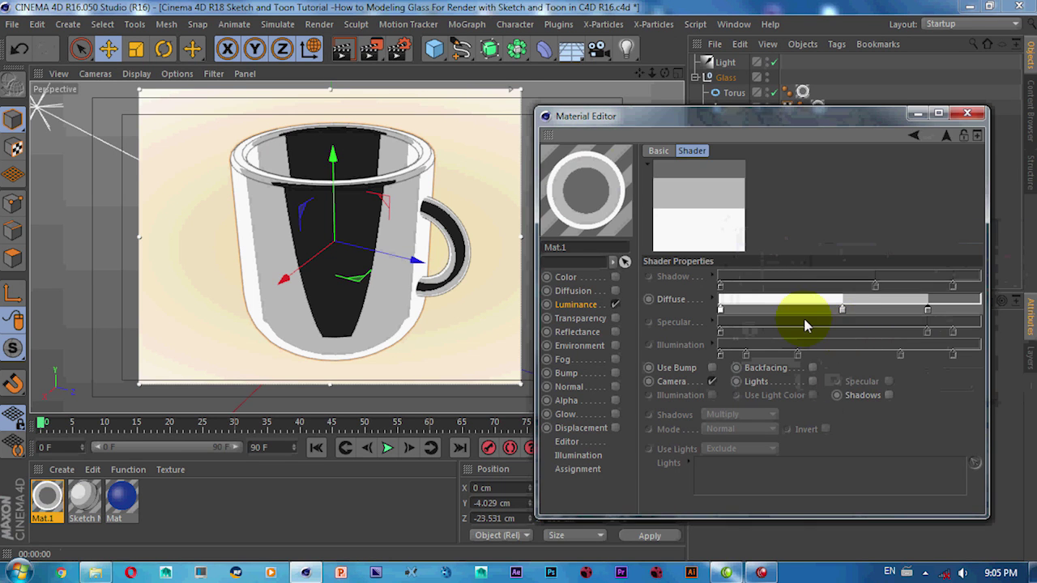
# Step: Set the material's luminance colour to pure red (255,0,0)
pyautogui.click(583, 305)
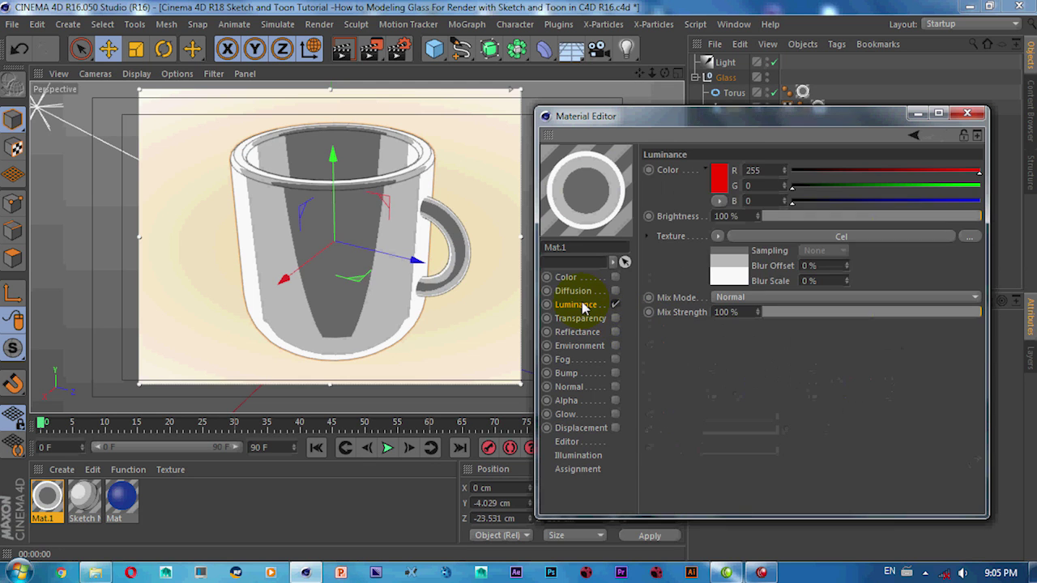
pyautogui.click(722, 185)
pyautogui.moveTo(663, 175); pyautogui.dragTo(618, 108)
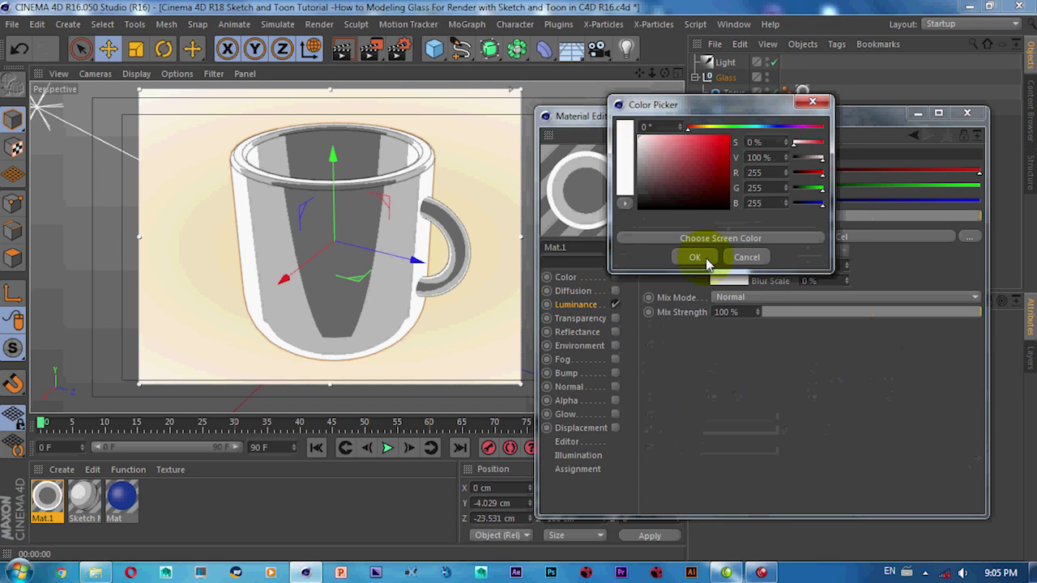
pyautogui.click(705, 259)
pyautogui.click(722, 183)
pyautogui.moveTo(694, 178); pyautogui.dragTo(706, 105)
pyautogui.click(691, 244)
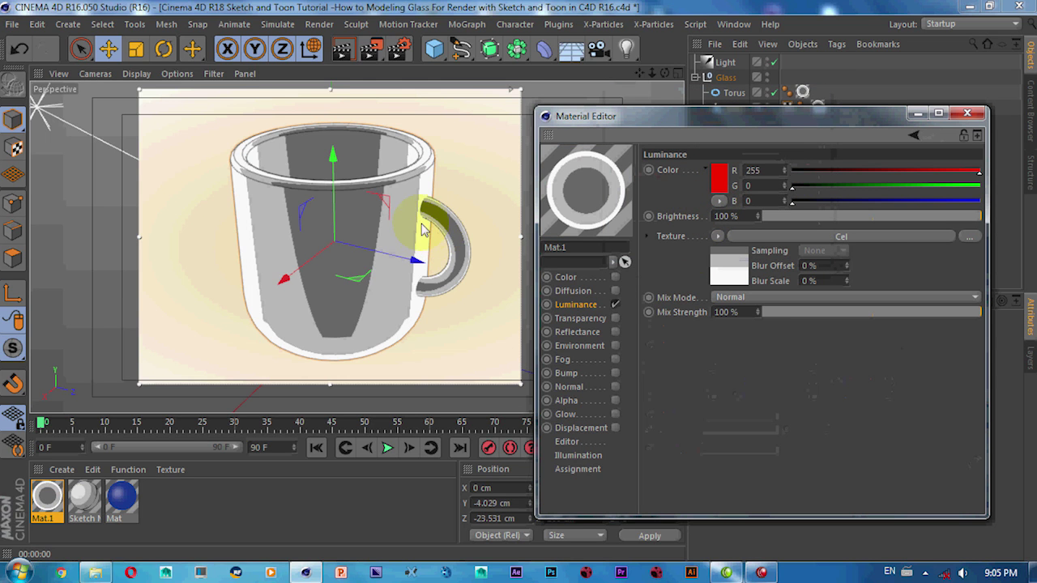
pyautogui.moveTo(423, 188)
pyautogui.keyDown('alt'); pyautogui.mouseDown()
pyautogui.moveTo(387, 276)
pyautogui.moveTo(391, 249)
pyautogui.mouseUp(); pyautogui.keyUp('alt')
# Step: Render the Sketch and Toon preview with Ctrl+R from a lower viewing angle
pyautogui.hotkey('ctrl', 'r')
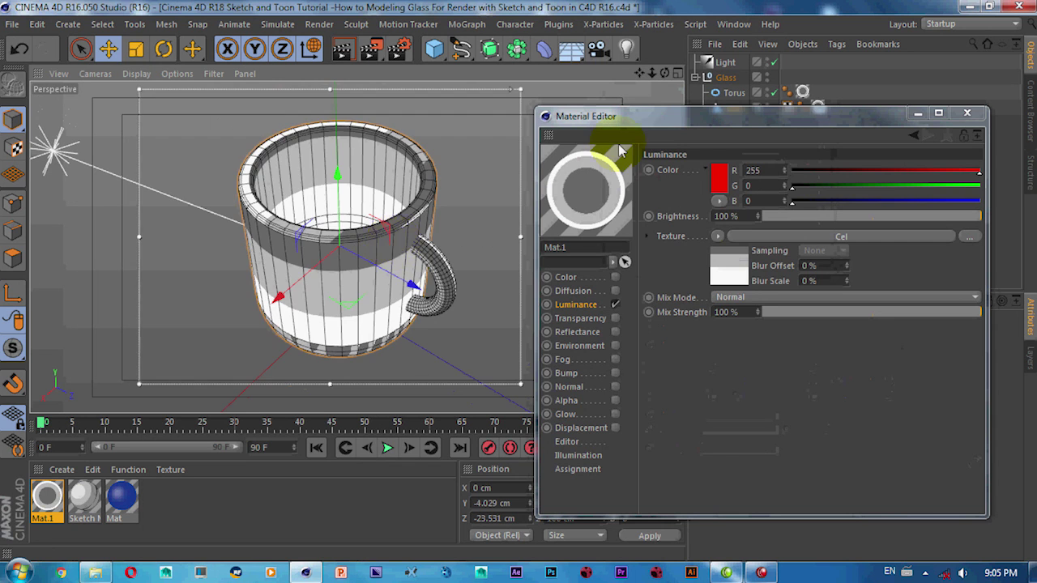
pyautogui.hotkey('ctrl', 'r')
pyautogui.moveTo(648, 133); pyautogui.dragTo(674, 201)
pyautogui.moveTo(514, 235)
pyautogui.keyDown('alt'); pyautogui.mouseDown()
pyautogui.moveTo(447, 185)
pyautogui.moveTo(440, 167)
pyautogui.moveTo(445, 208)
pyautogui.mouseUp(); pyautogui.keyUp('alt')
pyautogui.hotkey('ctrl', 'r')
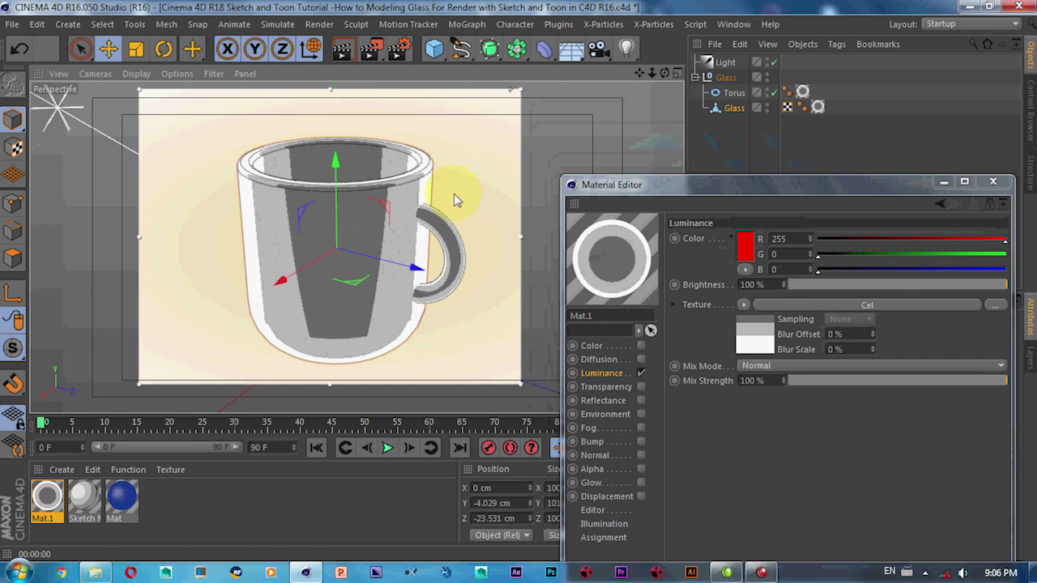
# Step: Start an Interactive Render Region, then switch to Polygons mode and zoom into the mug
pyautogui.click(370, 52)
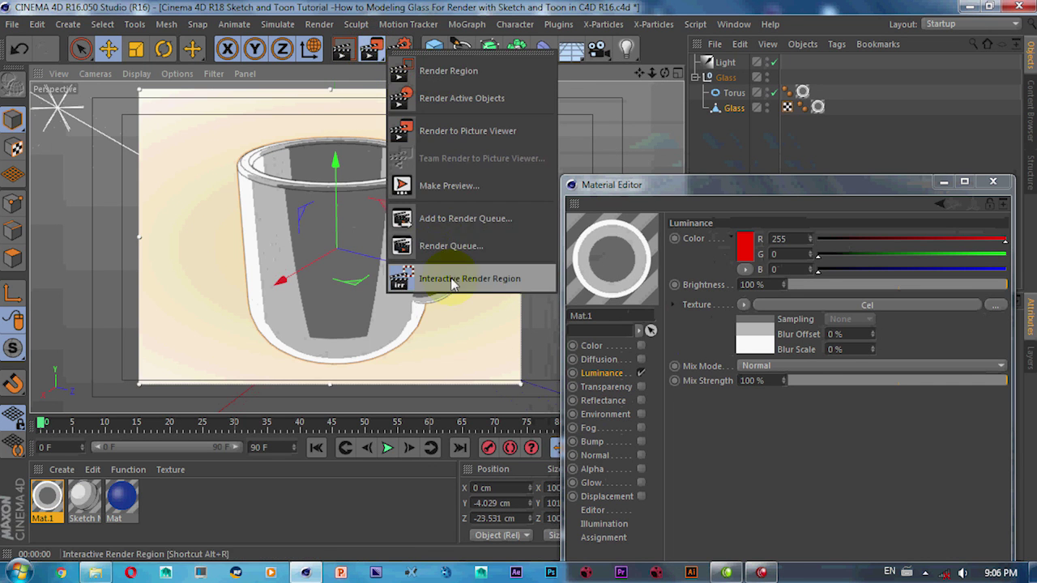
pyautogui.click(93, 458)
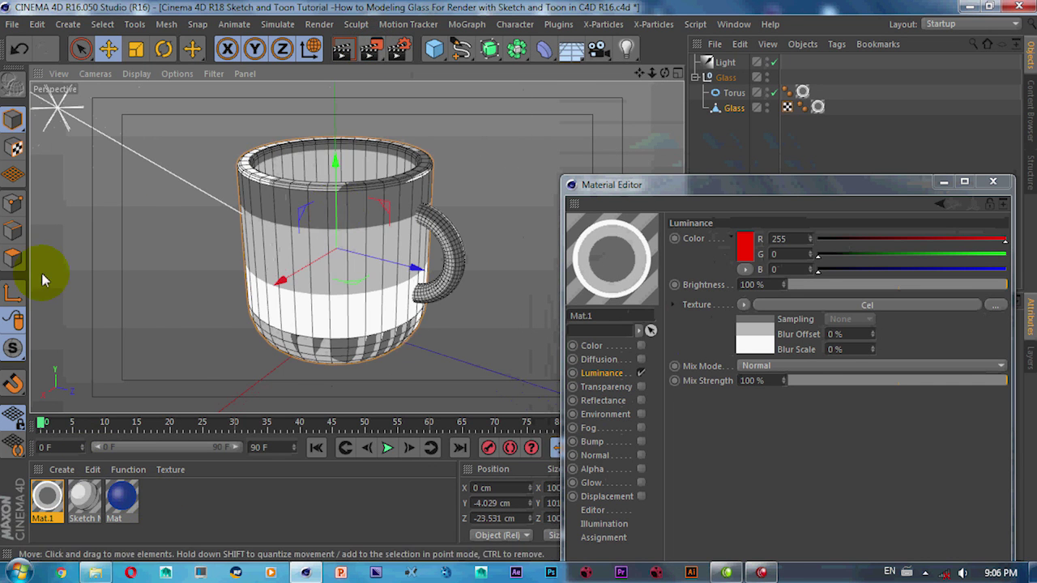
pyautogui.click(13, 257)
pyautogui.scroll(3, 335, 168)
pyautogui.moveTo(398, 158)
pyautogui.keyDown('alt'); pyautogui.mouseDown()
pyautogui.moveTo(311, 193)
pyautogui.moveTo(248, 338)
pyautogui.mouseUp(); pyautogui.keyUp('alt')
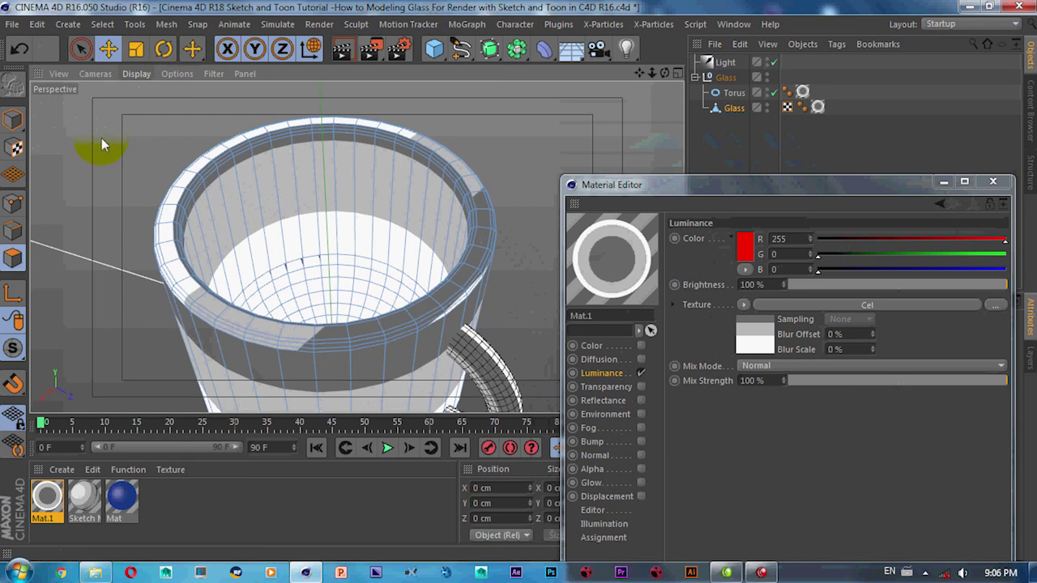
# Step: Paint-select the mug's inner wall polygons below the rim with Live Selection
pyautogui.click(81, 50)
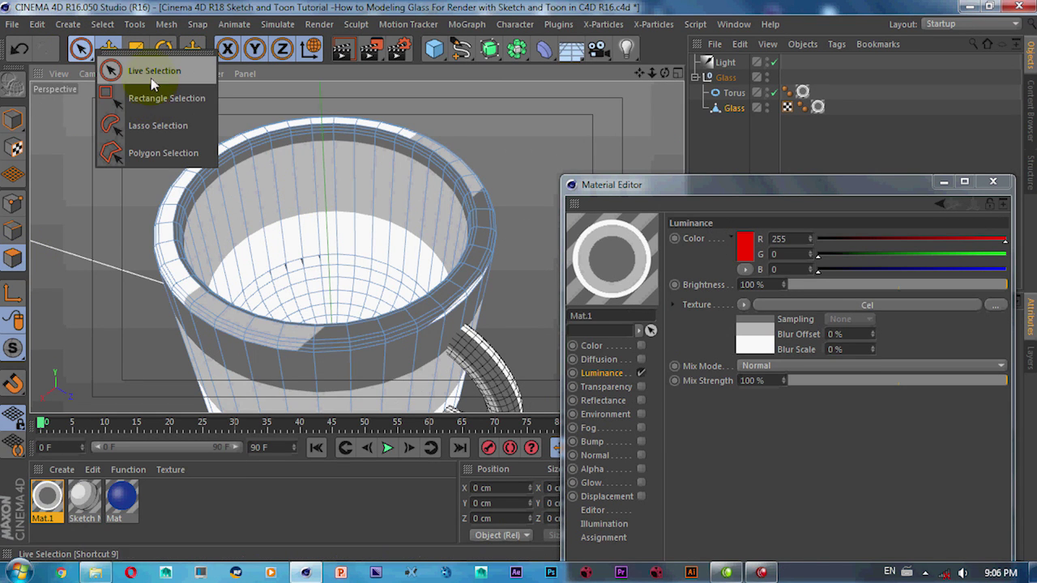
pyautogui.click(151, 81)
pyautogui.moveTo(342, 190)
pyautogui.mouseDown()
pyautogui.moveTo(261, 201)
pyautogui.moveTo(223, 243)
pyautogui.moveTo(409, 231)
pyautogui.moveTo(324, 328)
pyautogui.moveTo(234, 226)
pyautogui.moveTo(289, 180)
pyautogui.moveTo(364, 181)
pyautogui.moveTo(350, 234)
pyautogui.moveTo(424, 256)
pyautogui.moveTo(437, 247)
pyautogui.moveTo(301, 254)
pyautogui.moveTo(471, 262)
pyautogui.mouseUp()
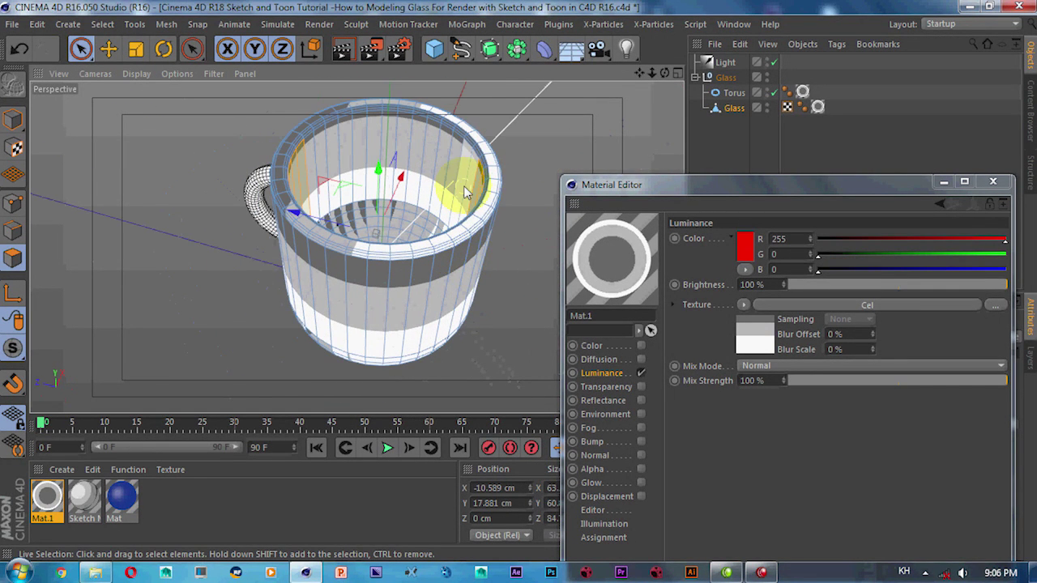
pyautogui.moveTo(468, 193)
pyautogui.mouseDown()
pyautogui.moveTo(336, 164)
pyautogui.moveTo(340, 248)
pyautogui.moveTo(294, 261)
pyautogui.moveTo(359, 312)
pyautogui.moveTo(238, 217)
pyautogui.mouseUp()
pyautogui.scroll(5, 294, 261)
pyautogui.scroll(2, 319, 291)
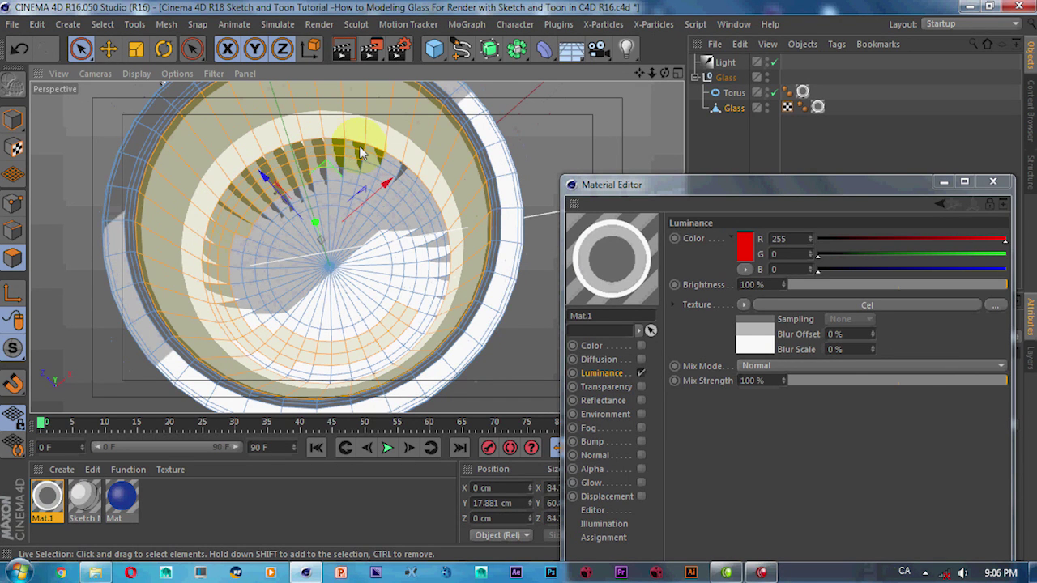
# Step: Add the lower inner ring and bottom polygons, then duplicate Mat.1 by Ctrl-dragging it
pyautogui.moveTo(420, 203); pyautogui.dragTo(436, 300)
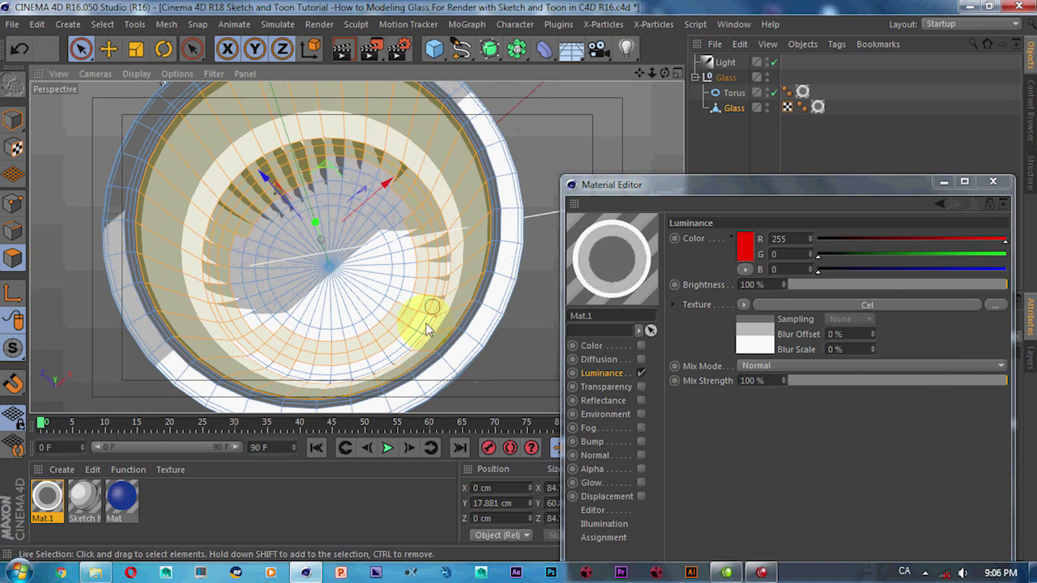
pyautogui.moveTo(363, 362); pyautogui.dragTo(253, 362)
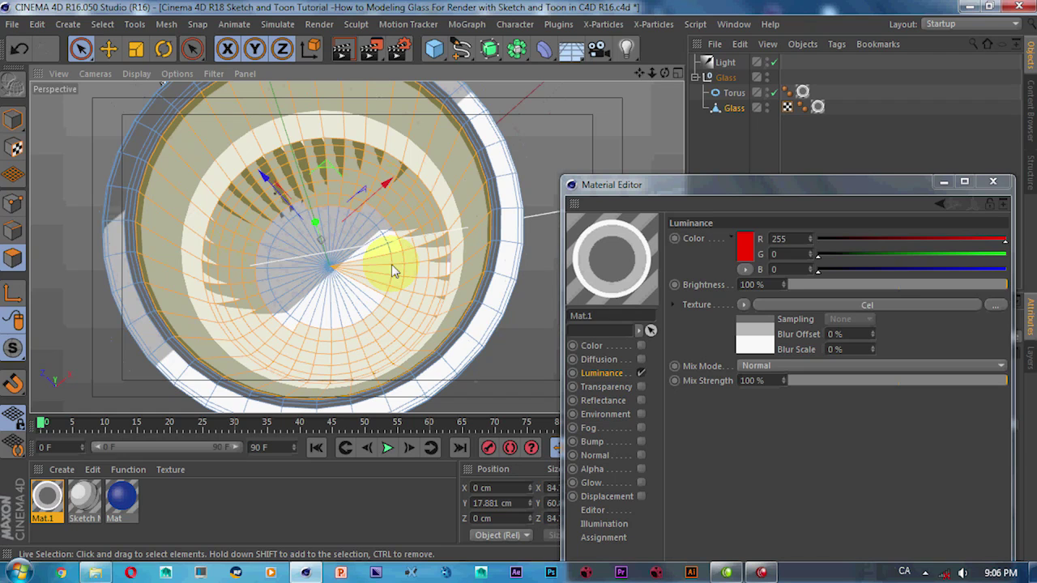
pyautogui.moveTo(276, 275)
pyautogui.mouseDown()
pyautogui.moveTo(320, 320)
pyautogui.moveTo(244, 272)
pyautogui.moveTo(442, 197)
pyautogui.moveTo(441, 273)
pyautogui.moveTo(402, 302)
pyautogui.mouseUp()
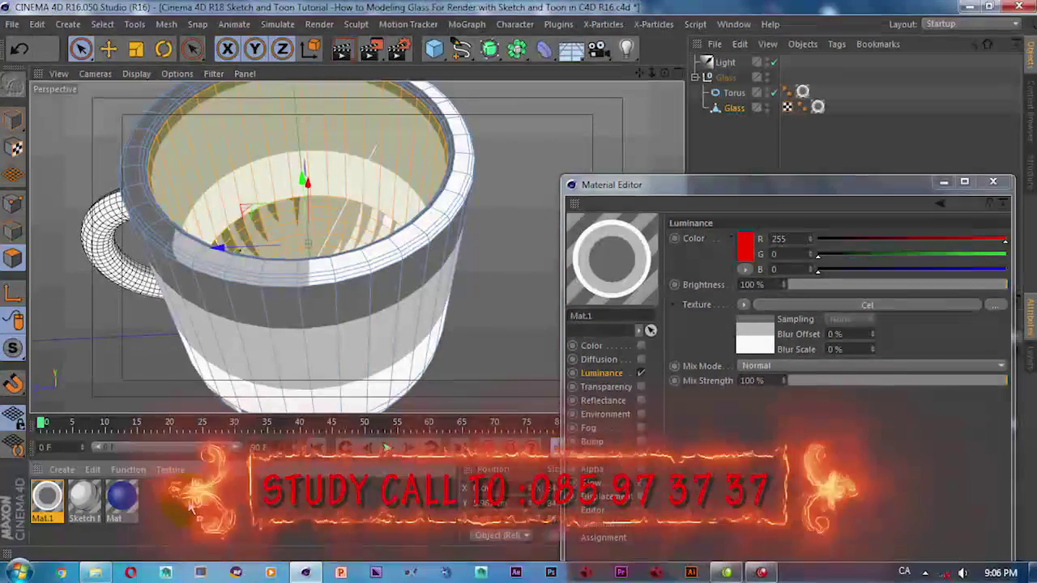
pyautogui.moveTo(49, 499); pyautogui.dragTo(397, 201)
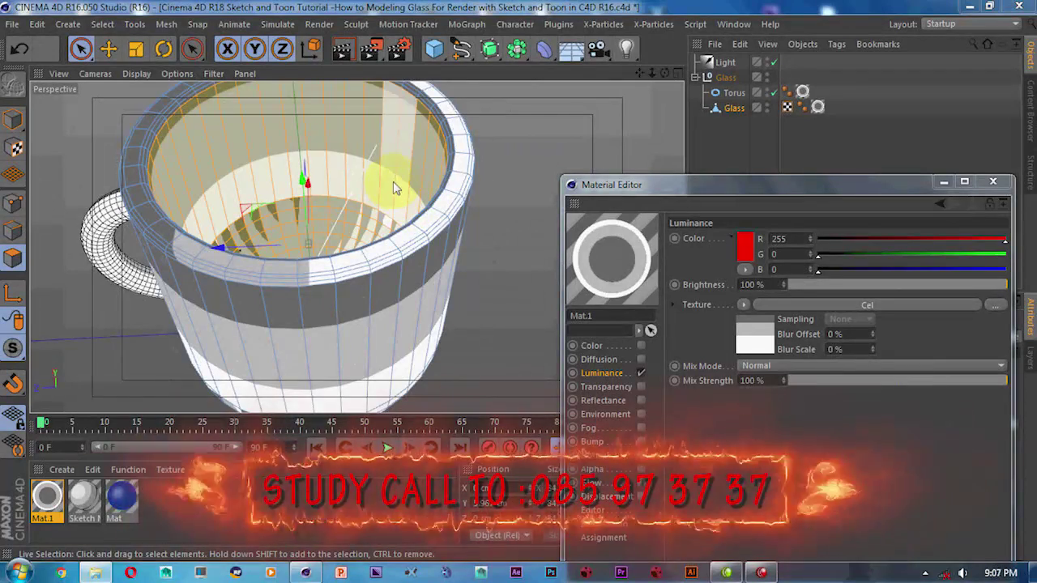
pyautogui.moveTo(54, 497)
pyautogui.mouseDown()
pyautogui.moveTo(182, 509)
pyautogui.moveTo(157, 503)
pyautogui.mouseUp()
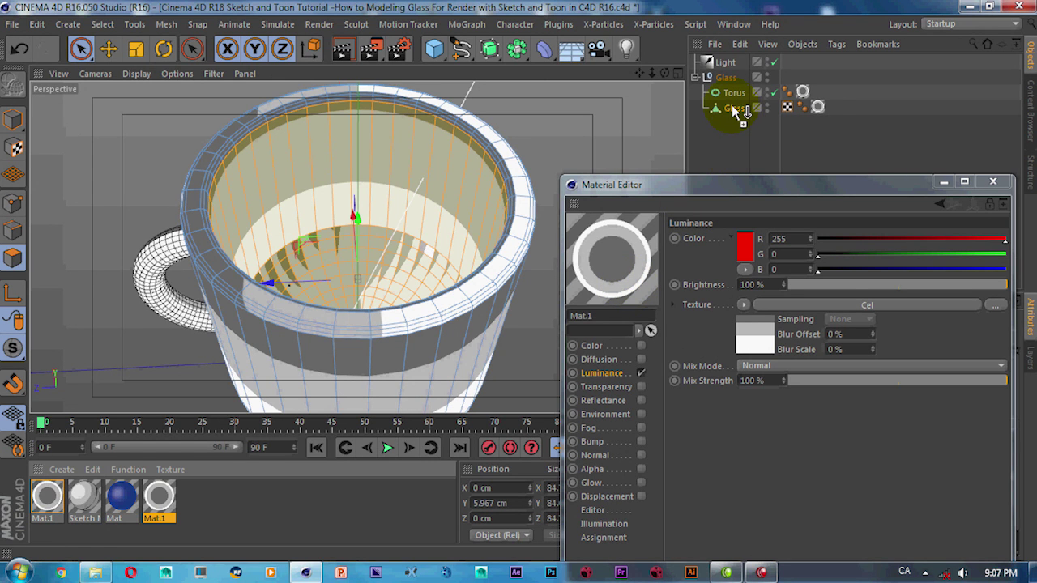
# Step: Apply the copied material to the mug's inside and make its light shading band cyan-green
pyautogui.moveTo(737, 112); pyautogui.dragTo(734, 109)
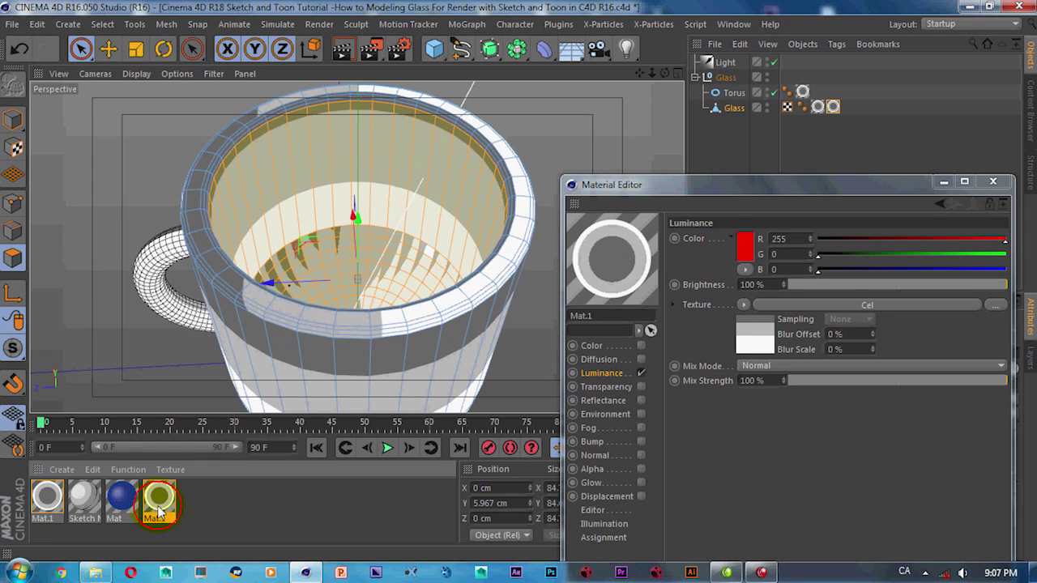
pyautogui.doubleClick(159, 509)
pyautogui.click(753, 342)
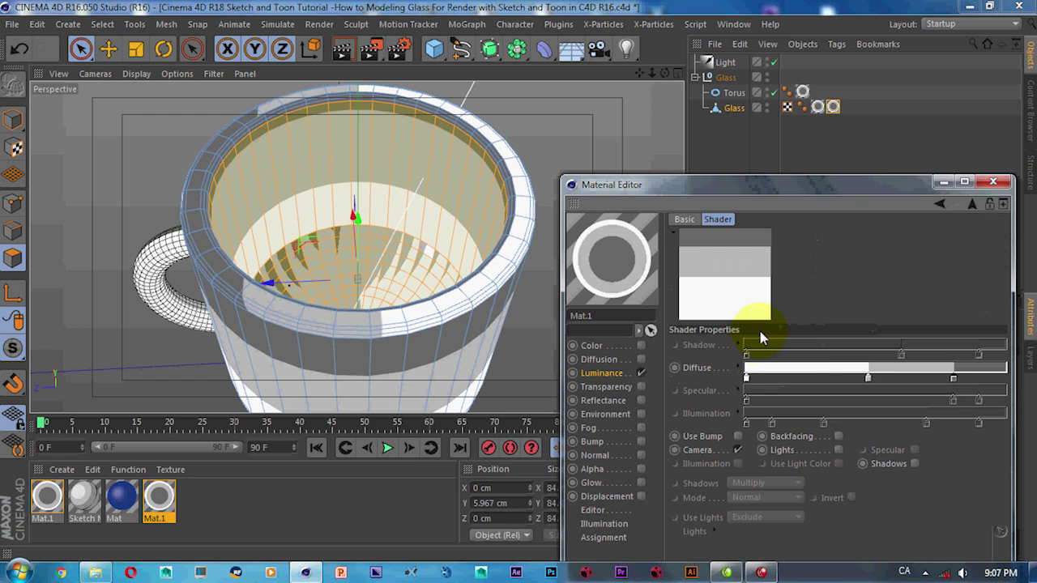
pyautogui.doubleClick(746, 379)
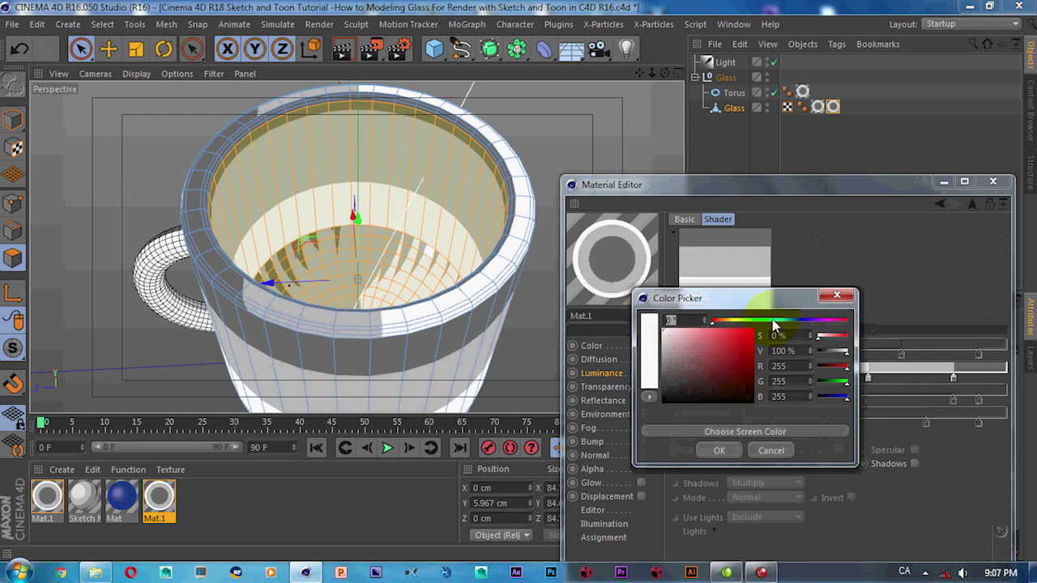
pyautogui.click(773, 321)
pyautogui.click(749, 372)
pyautogui.click(719, 451)
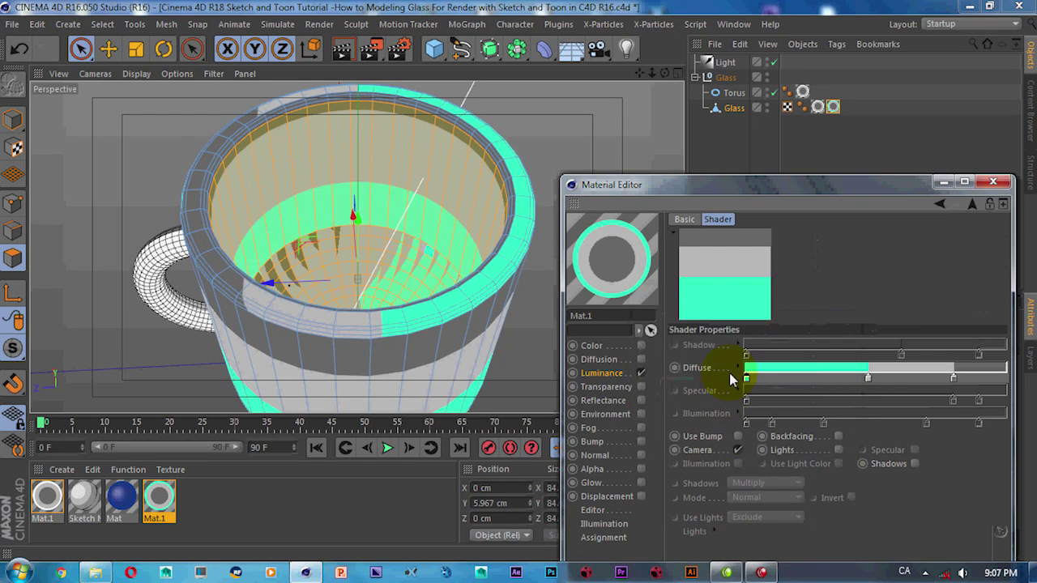
# Step: Lighten the grey band and make the middle gradient band a light mint
pyautogui.doubleClick(868, 379)
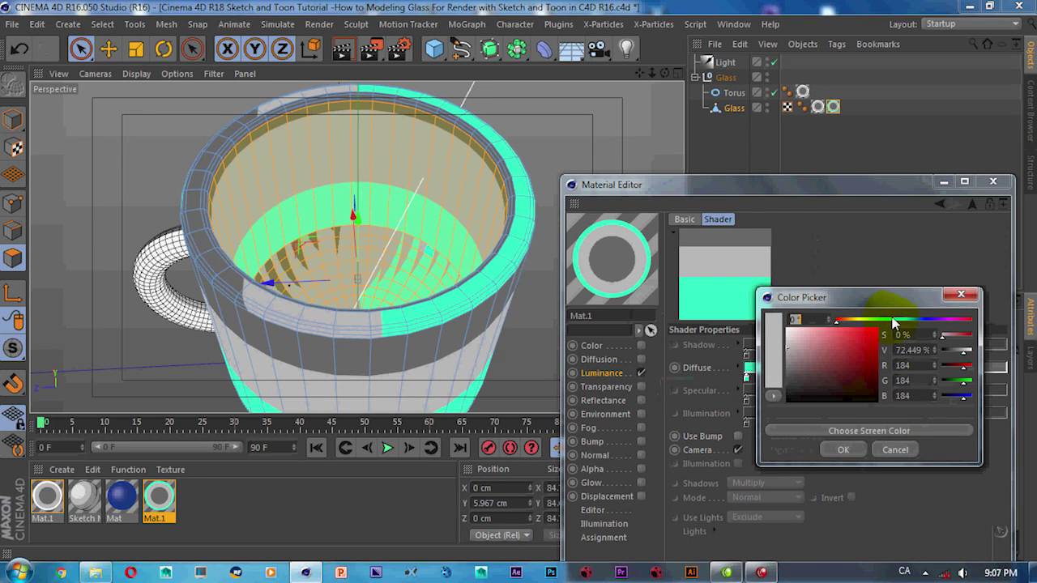
pyautogui.click(790, 334)
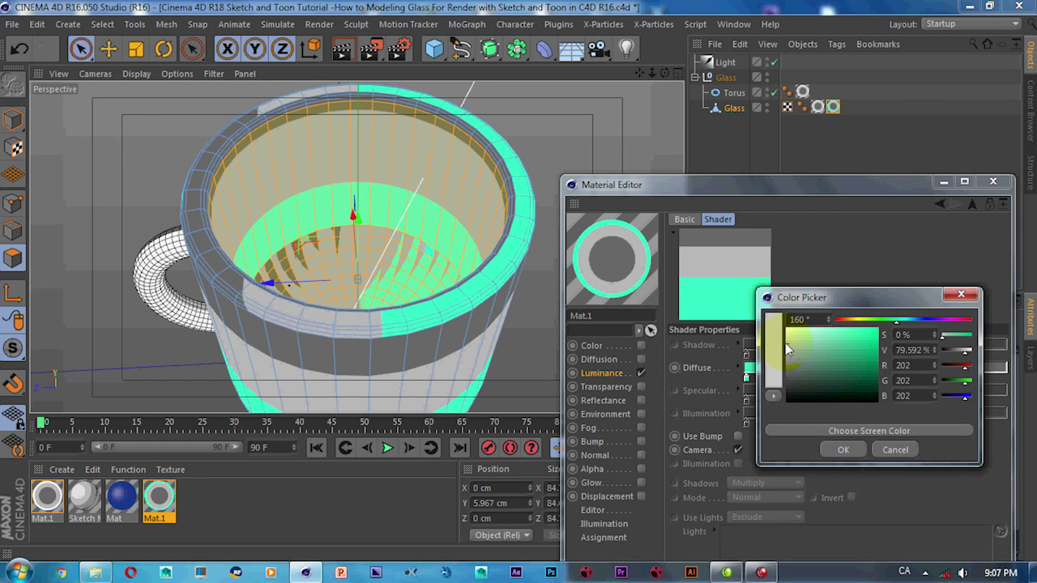
pyautogui.click(842, 450)
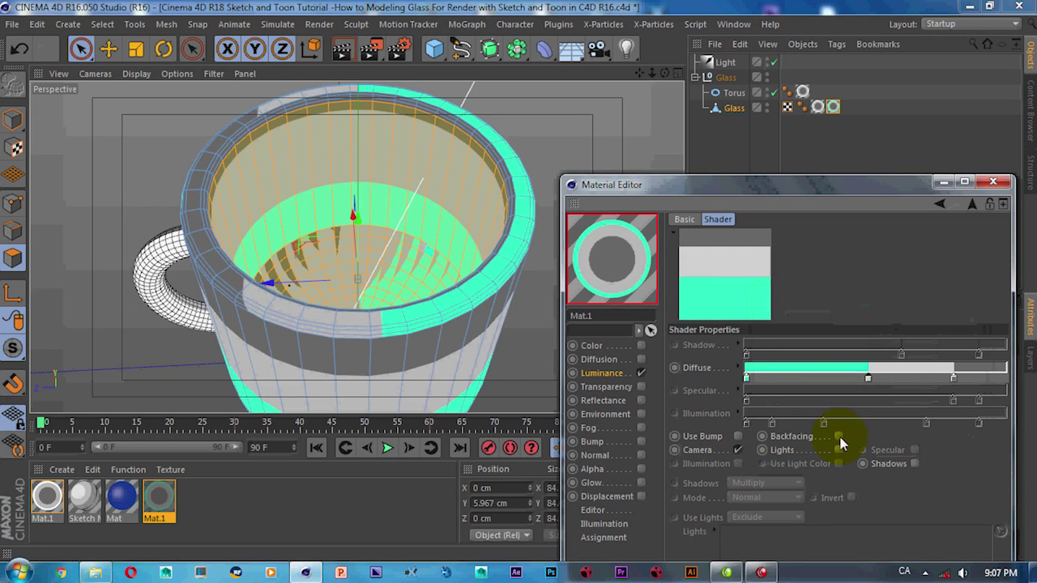
pyautogui.doubleClick(868, 379)
pyautogui.click(896, 317)
pyautogui.click(795, 337)
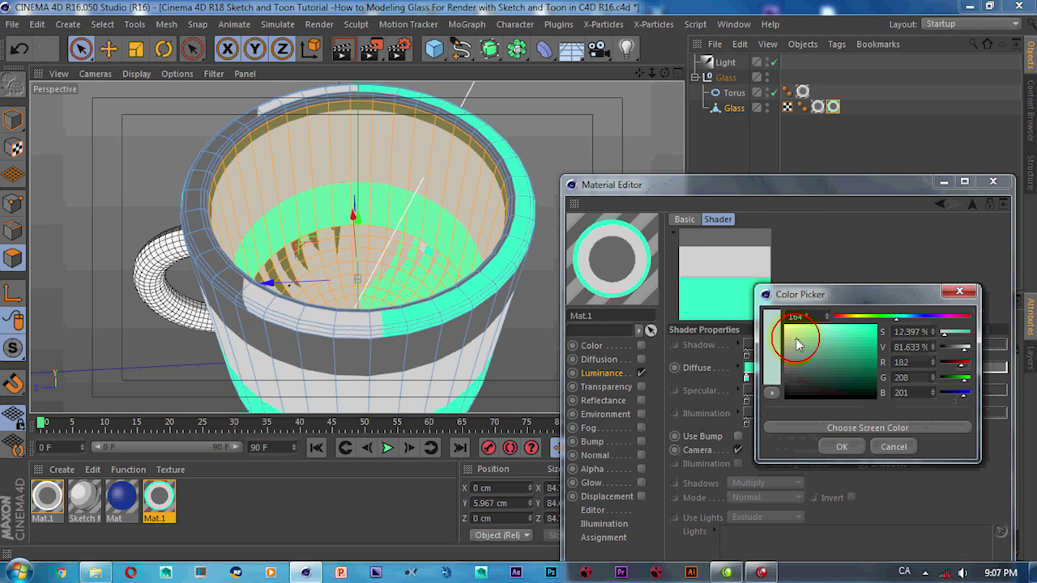
pyautogui.click(843, 448)
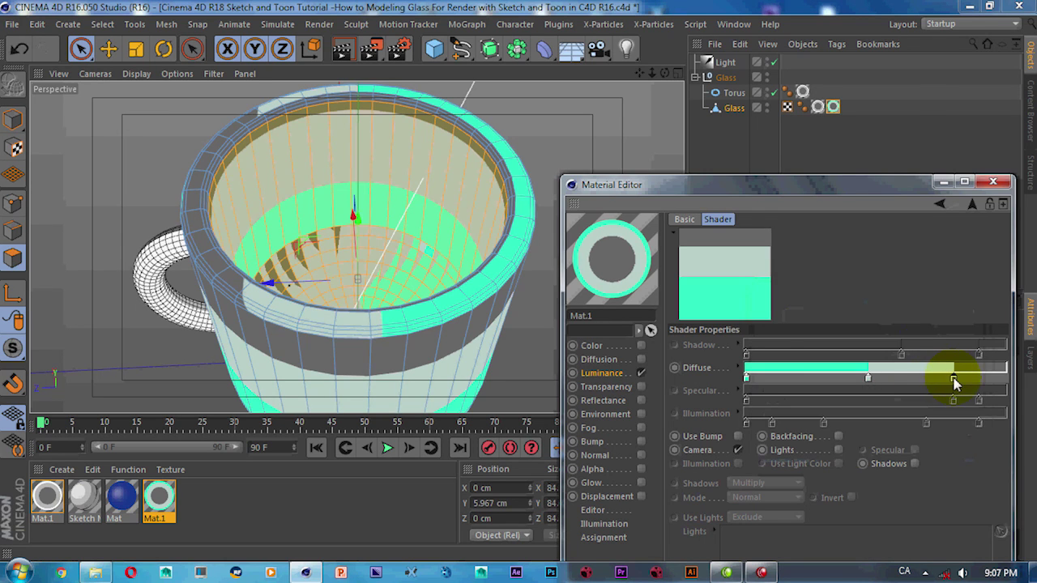
# Step: Set another stop to light mint (hue 172°) and the rightmost stop near-white
pyautogui.doubleClick(954, 379)
pyautogui.click(956, 320)
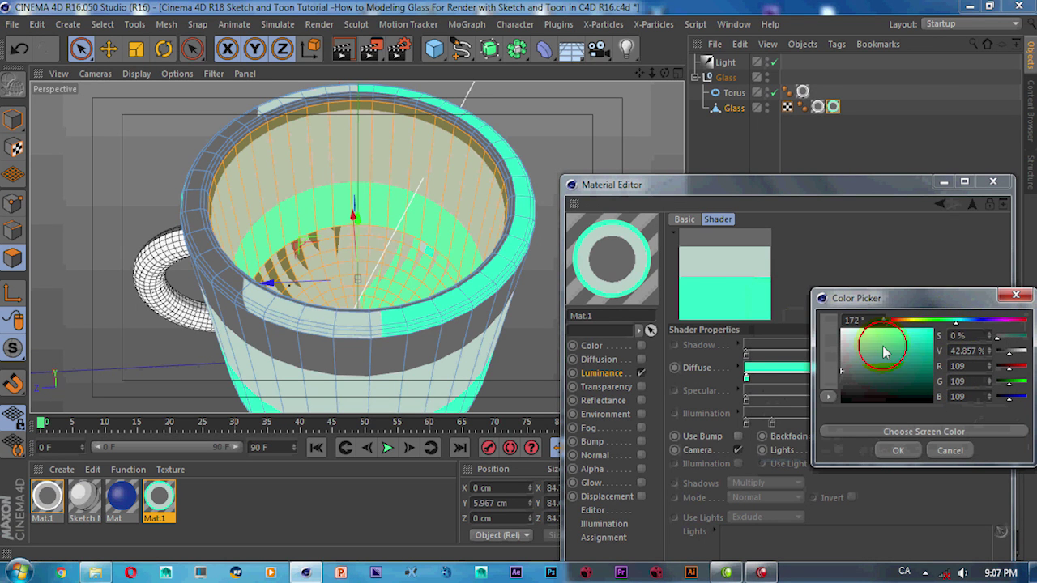
pyautogui.moveTo(886, 351); pyautogui.dragTo(868, 333)
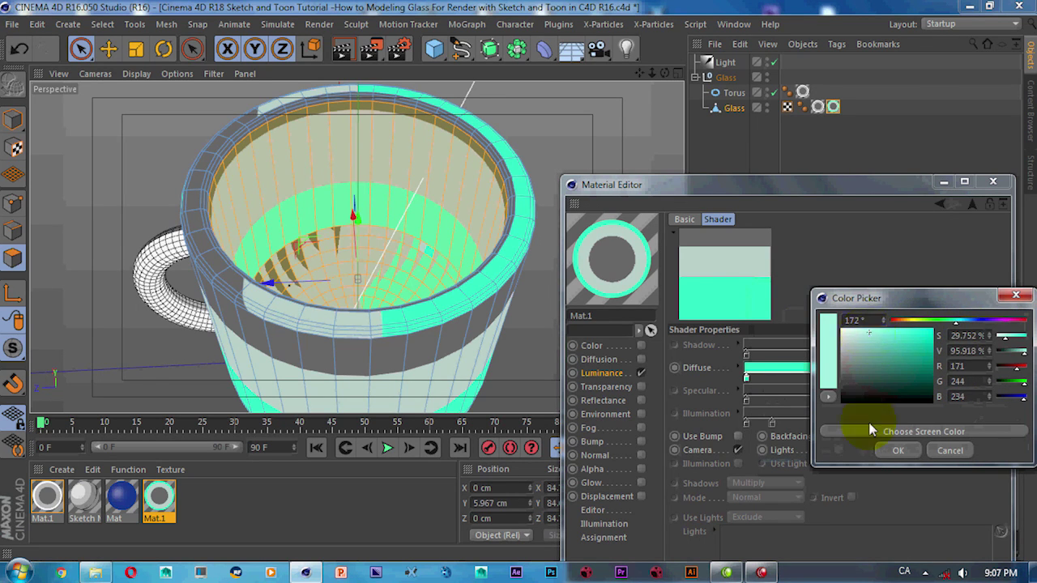
pyautogui.click(895, 451)
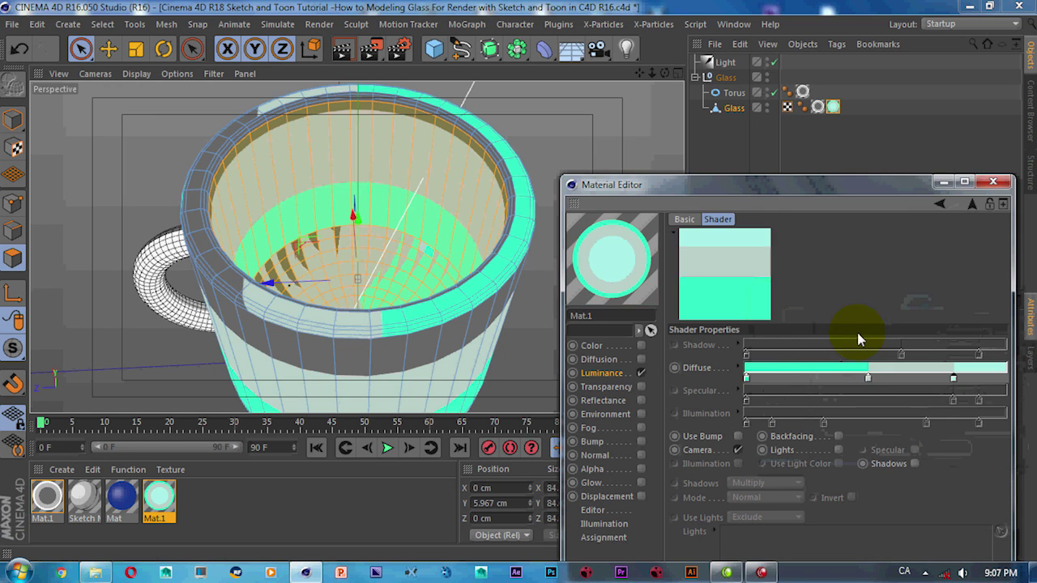
pyautogui.doubleClick(953, 380)
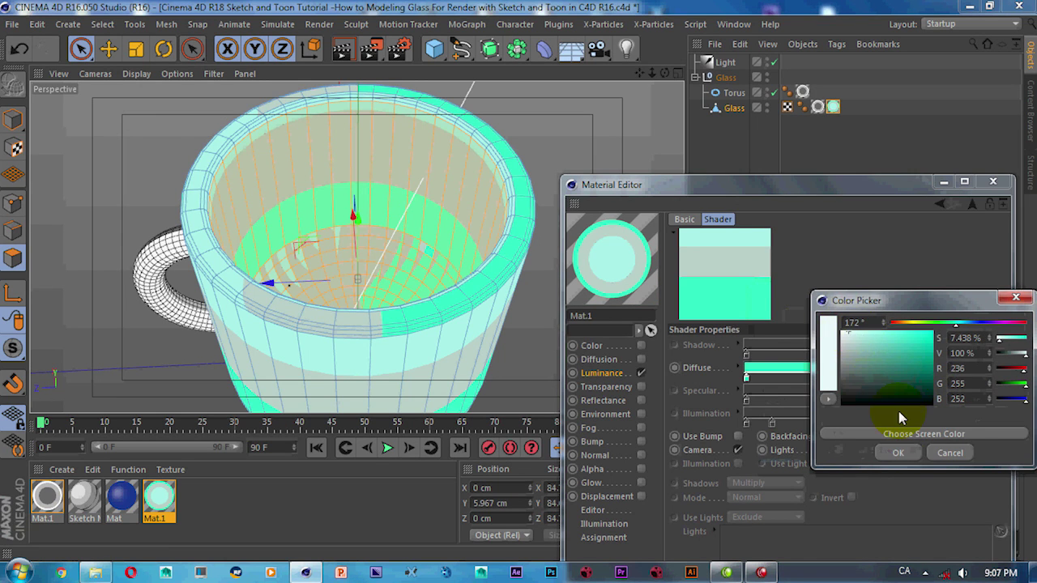
pyautogui.click(898, 454)
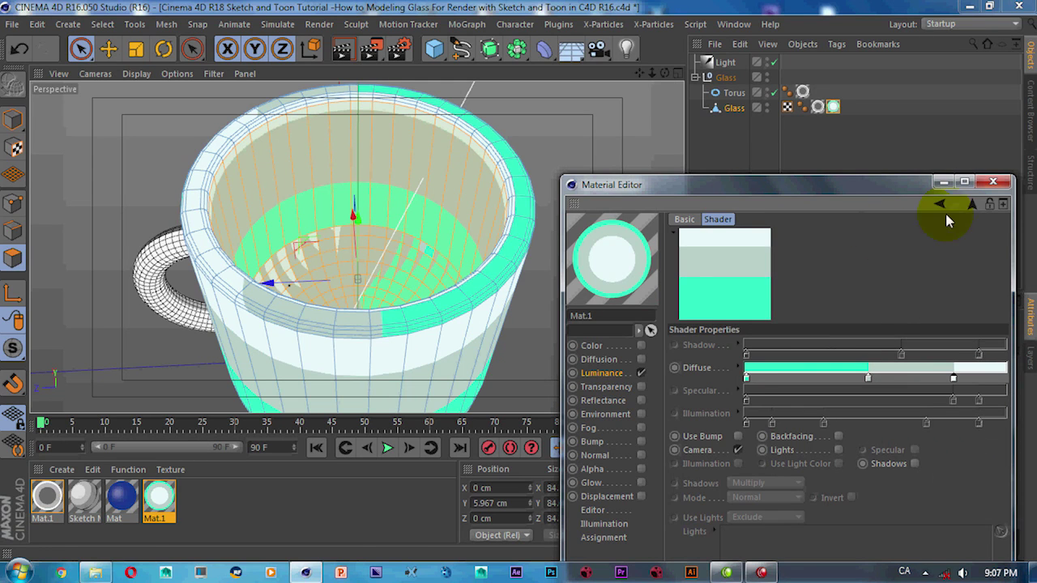
pyautogui.click(994, 186)
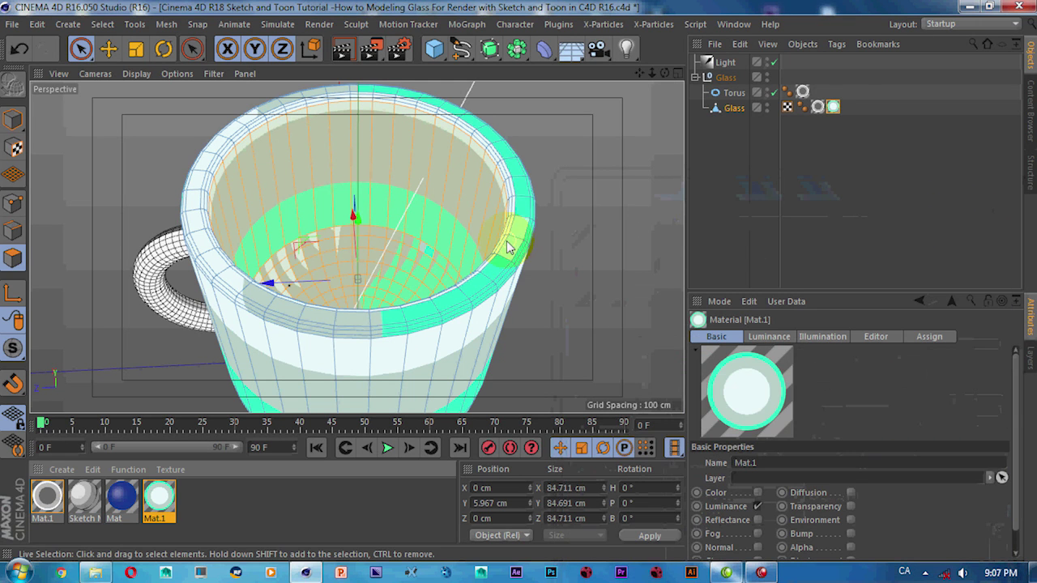
# Step: Return to Move and Object mode and orbit so the mug's handle faces right
pyautogui.click(109, 49)
pyautogui.click(12, 119)
pyautogui.keyDown('alt'); pyautogui.moveTo(162, 162); pyautogui.dragTo(201, 178); pyautogui.keyUp('alt')
pyautogui.scroll(-3, 248, 186)
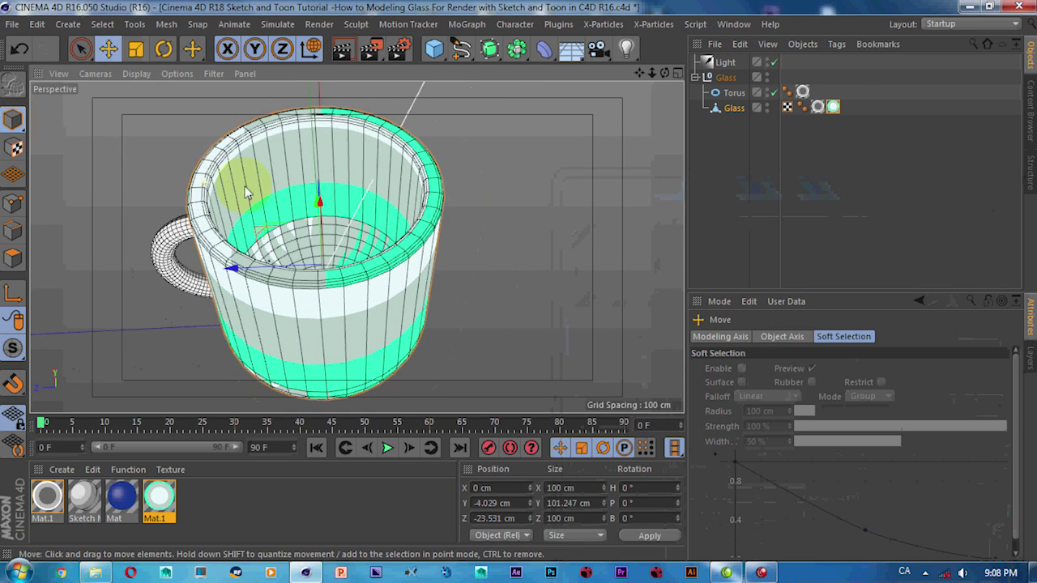
pyautogui.moveTo(493, 231)
pyautogui.keyDown('alt'); pyautogui.mouseDown()
pyautogui.moveTo(428, 230)
pyautogui.moveTo(429, 258)
pyautogui.mouseUp(); pyautogui.keyUp('alt')
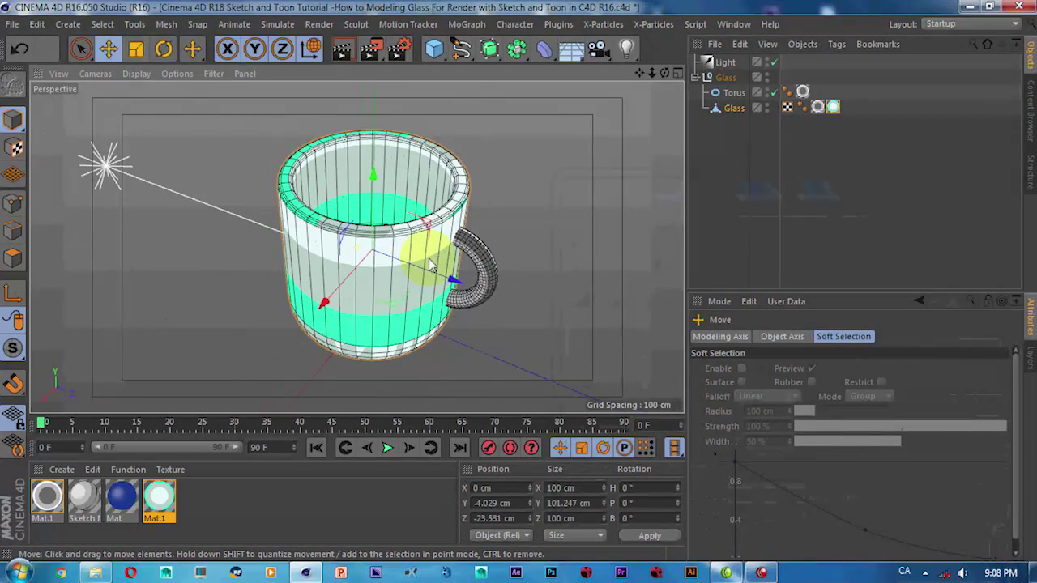
# Step: Start an Interactive Render Region and widen it rightward to cover the whole mug
pyautogui.click(370, 48)
pyautogui.click(451, 272)
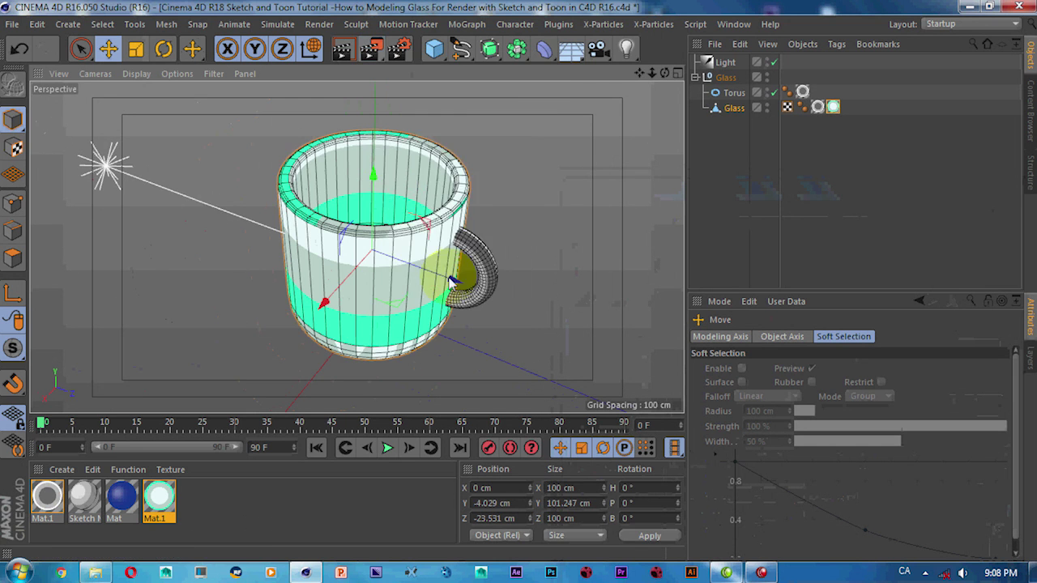
pyautogui.moveTo(424, 298)
pyautogui.keyDown('alt'); pyautogui.mouseDown()
pyautogui.moveTo(424, 278)
pyautogui.moveTo(518, 380)
pyautogui.mouseUp(); pyautogui.keyUp('alt')
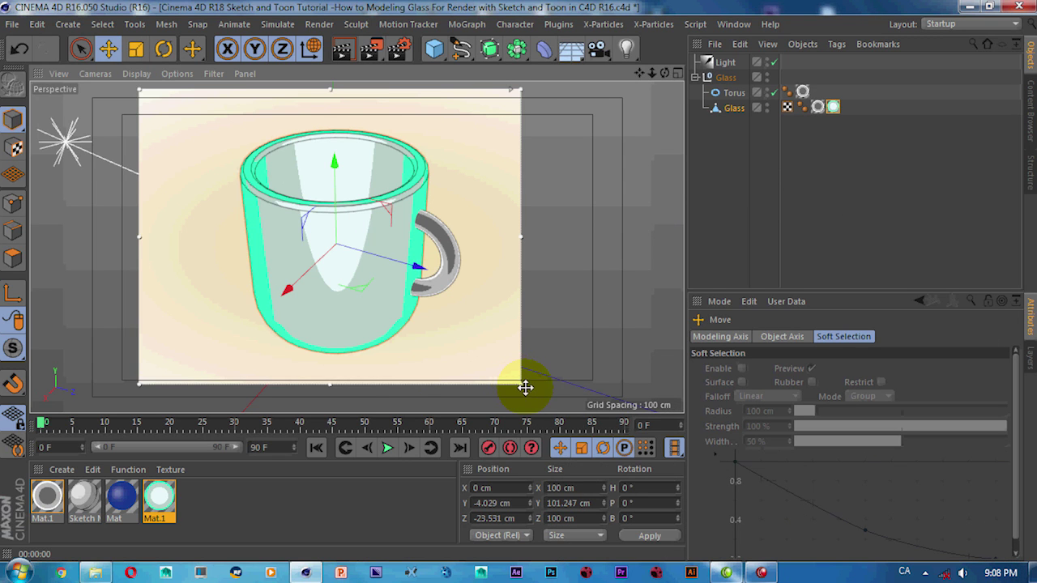
pyautogui.moveTo(520, 382); pyautogui.dragTo(589, 382)
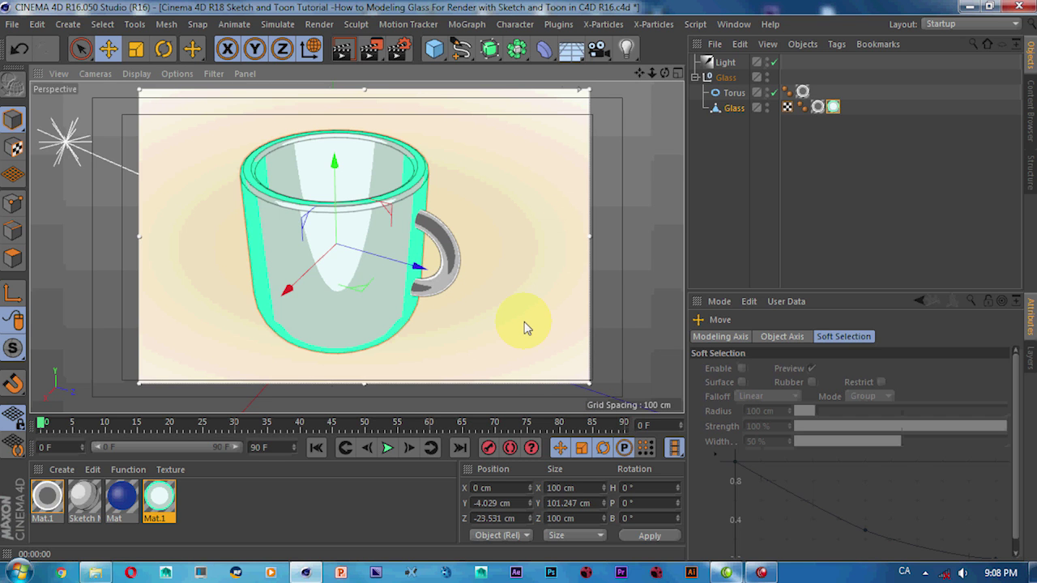
pyautogui.moveTo(457, 213)
pyautogui.keyDown('alt'); pyautogui.mouseDown()
pyautogui.moveTo(403, 248)
pyautogui.moveTo(357, 243)
pyautogui.moveTo(387, 233)
pyautogui.mouseUp(); pyautogui.keyUp('alt')
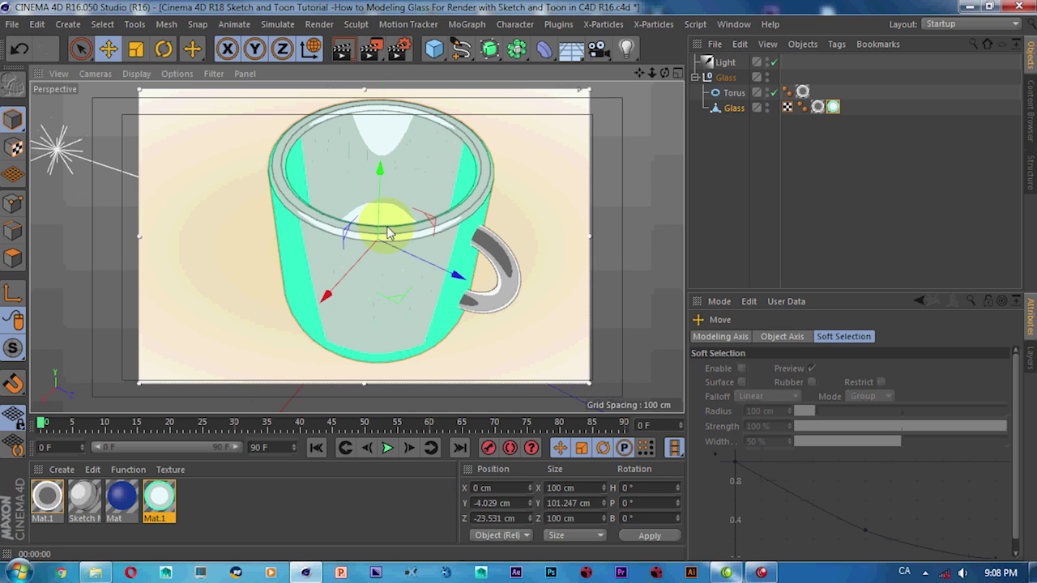
pyautogui.keyDown('alt'); pyautogui.moveTo(387, 233); pyautogui.dragTo(342, 222); pyautogui.keyUp('alt')
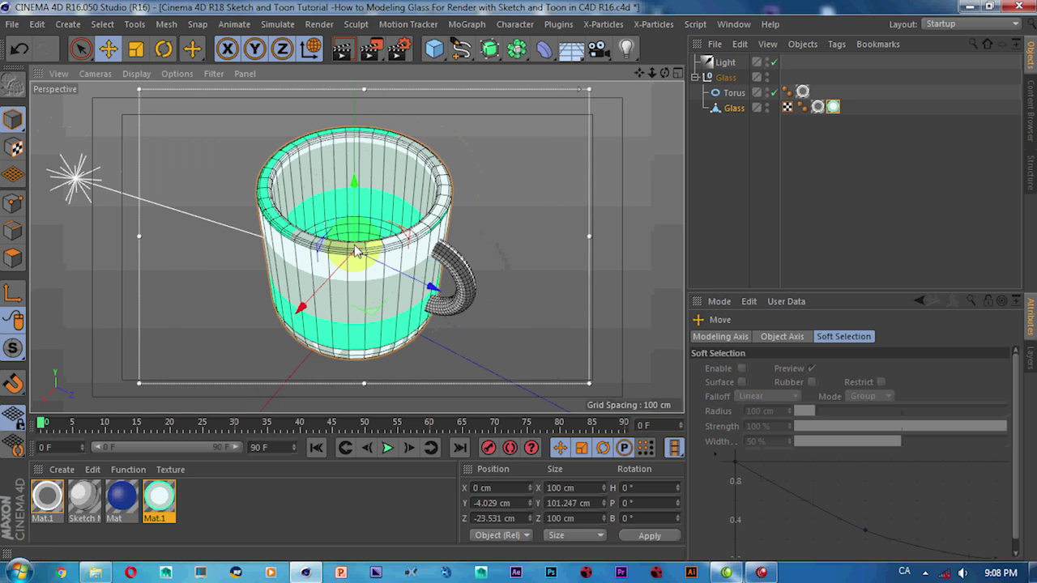
# Step: Delete the Light object from the scene
pyautogui.click(725, 63)
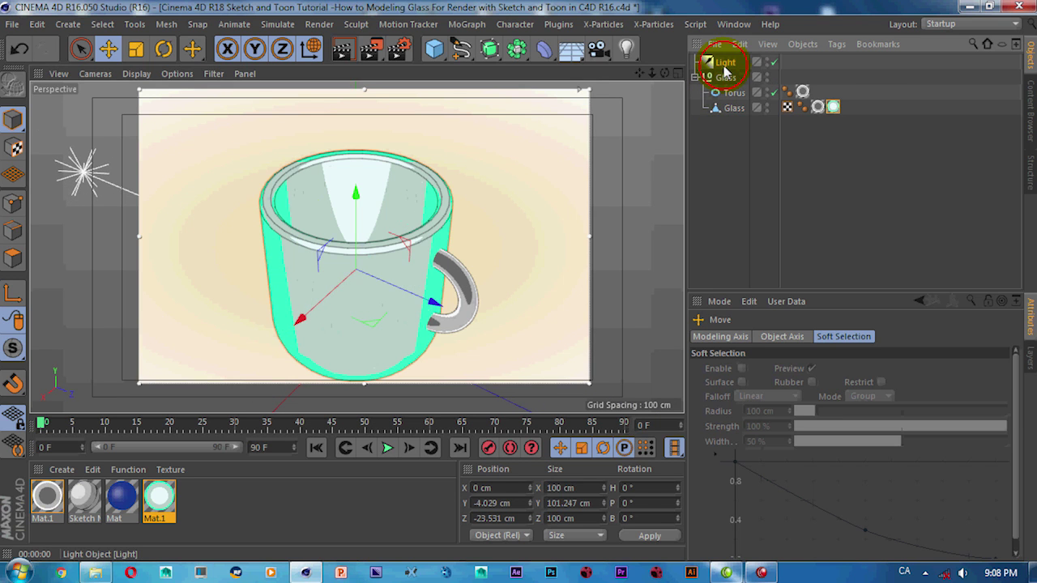
pyautogui.press('Delete')
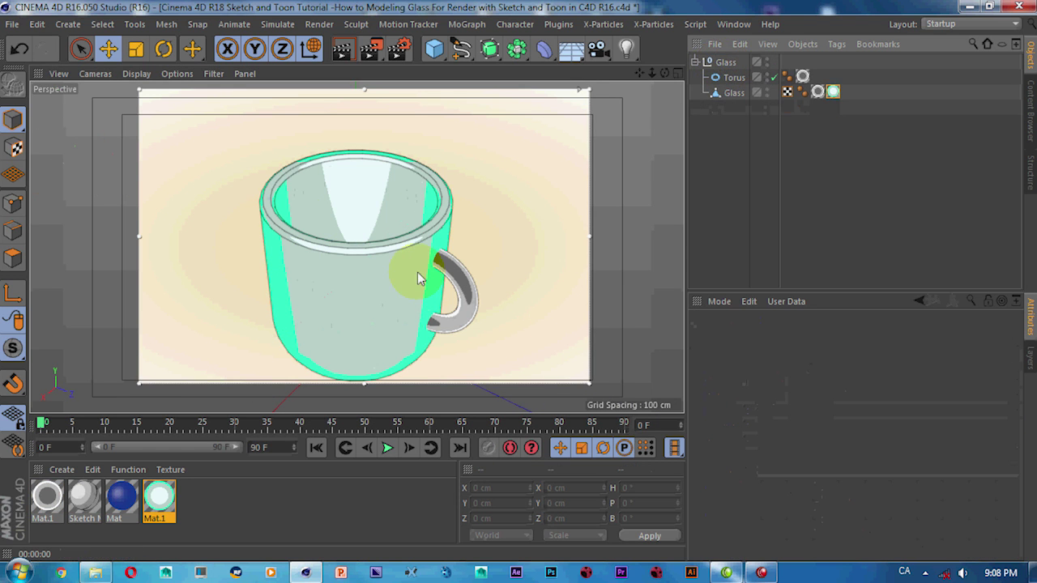
pyautogui.click(820, 93)
pyautogui.click(384, 188)
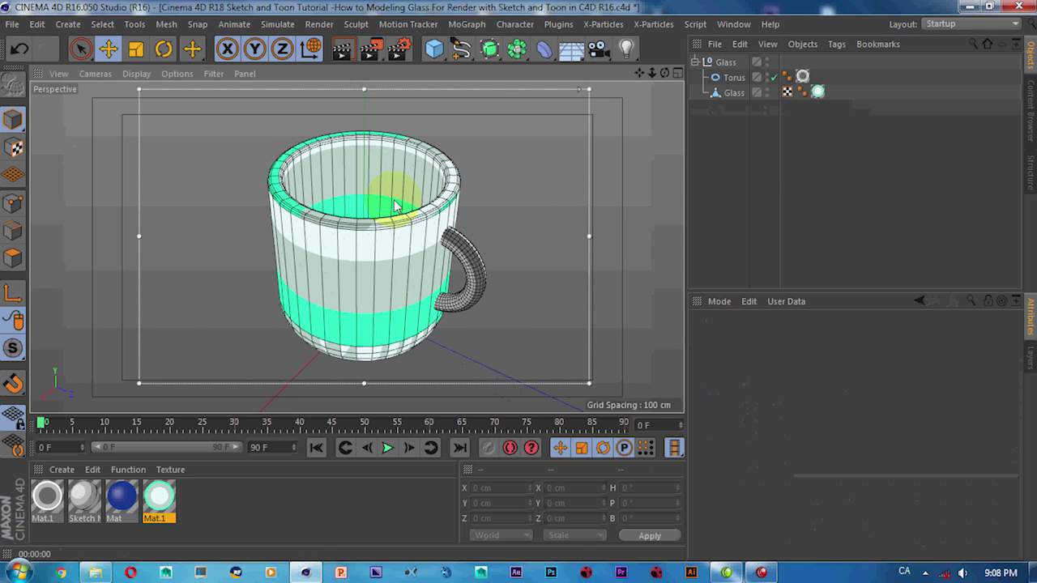
# Step: Re-render the preview looking down into the mug and select the Glass texture tag
pyautogui.hotkey('ctrl', 'r')
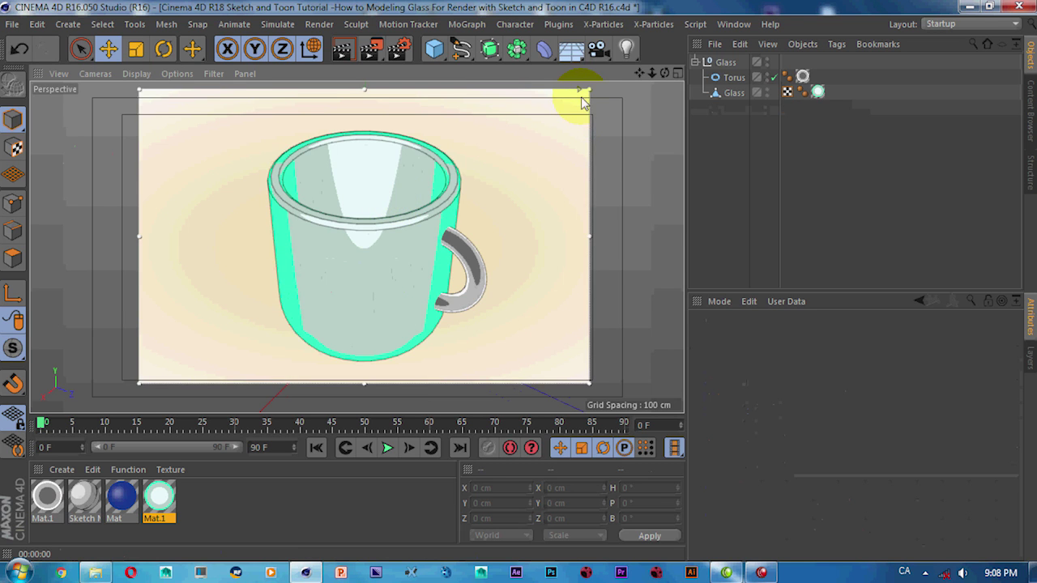
pyautogui.keyDown('alt'); pyautogui.moveTo(438, 196); pyautogui.dragTo(387, 208); pyautogui.keyUp('alt')
pyautogui.hotkey('ctrl', 'r')
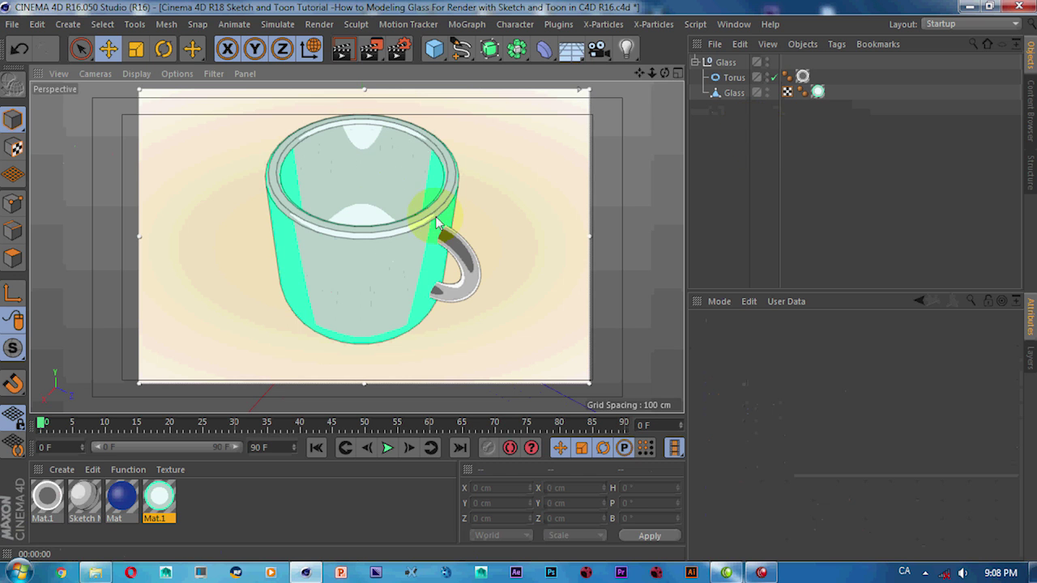
pyautogui.click(419, 225)
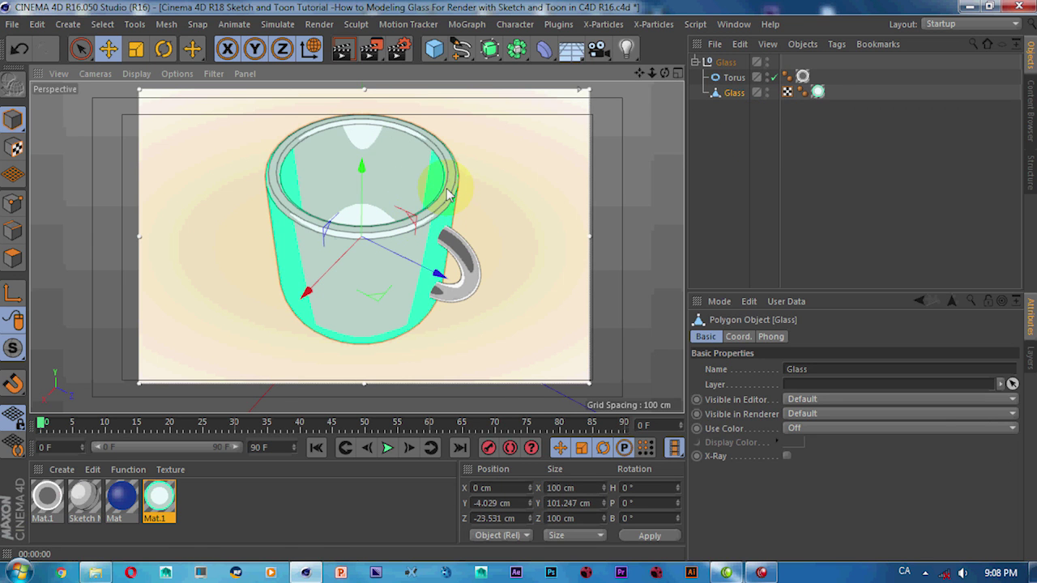
pyautogui.click(736, 141)
pyautogui.click(819, 92)
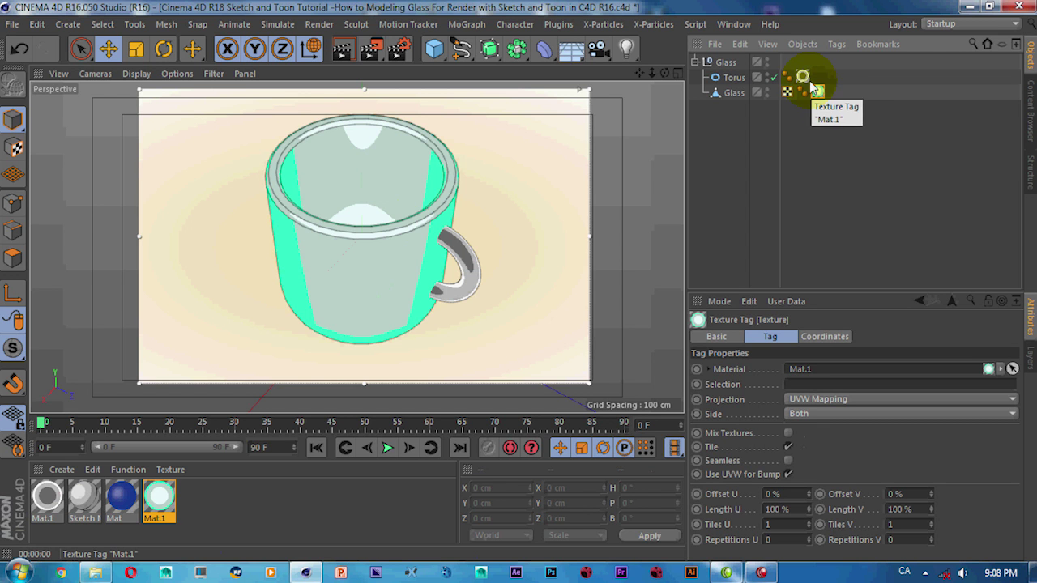
pyautogui.click(802, 76)
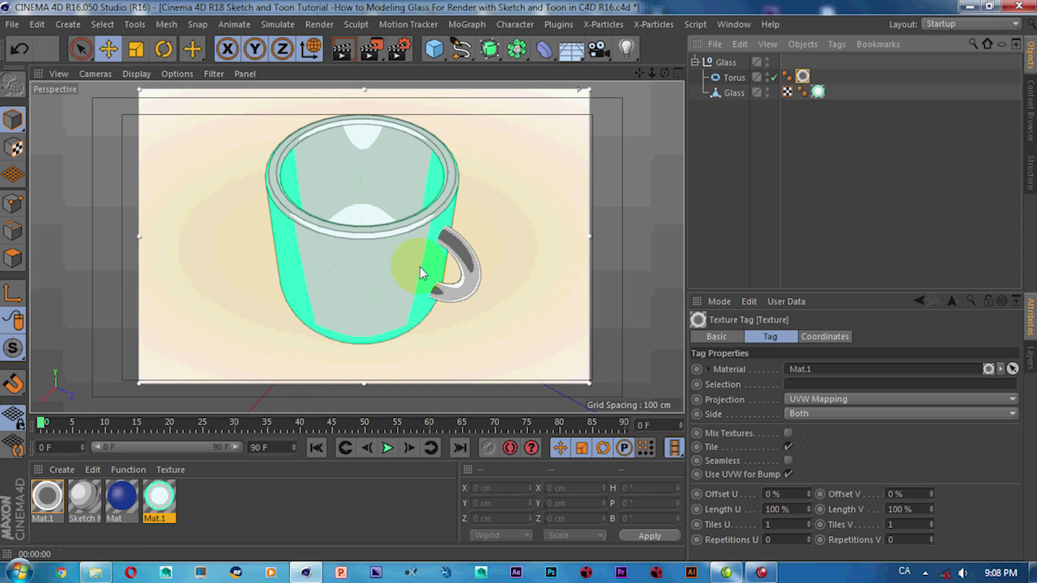
pyautogui.keyDown('alt'); pyautogui.moveTo(423, 278); pyautogui.dragTo(456, 185); pyautogui.keyUp('alt')
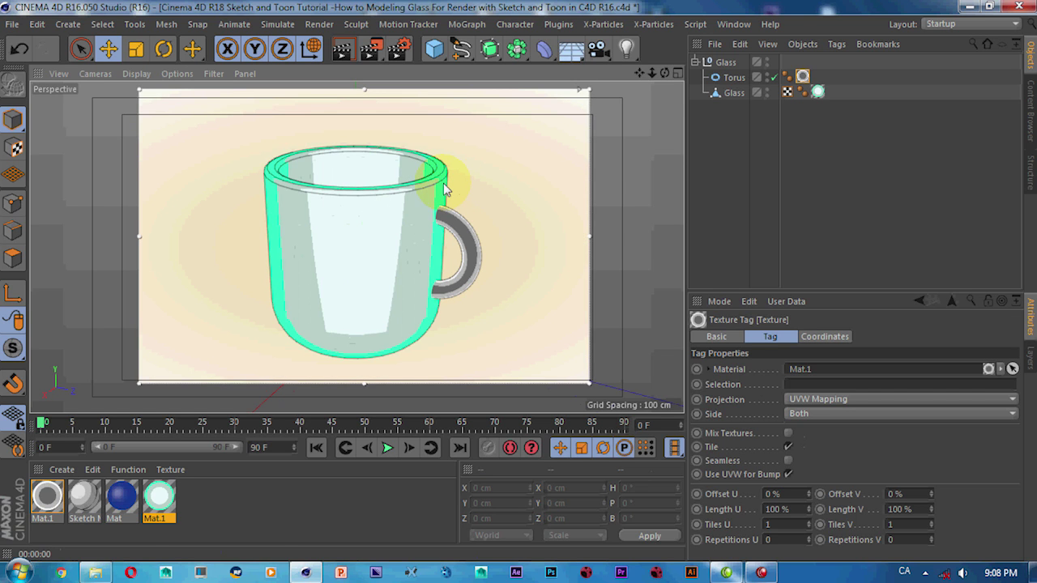
pyautogui.click(12, 257)
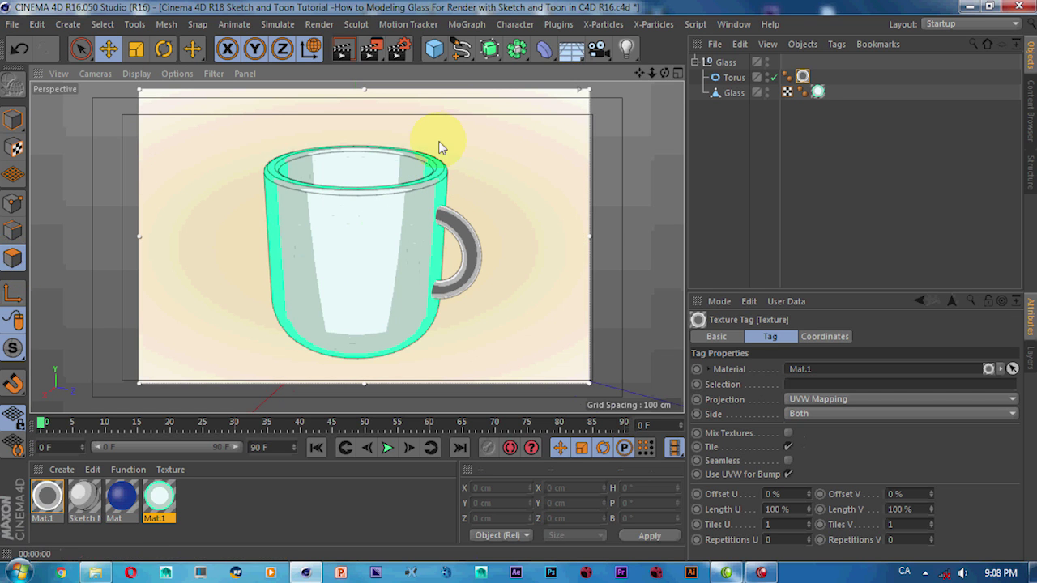
pyautogui.click(734, 92)
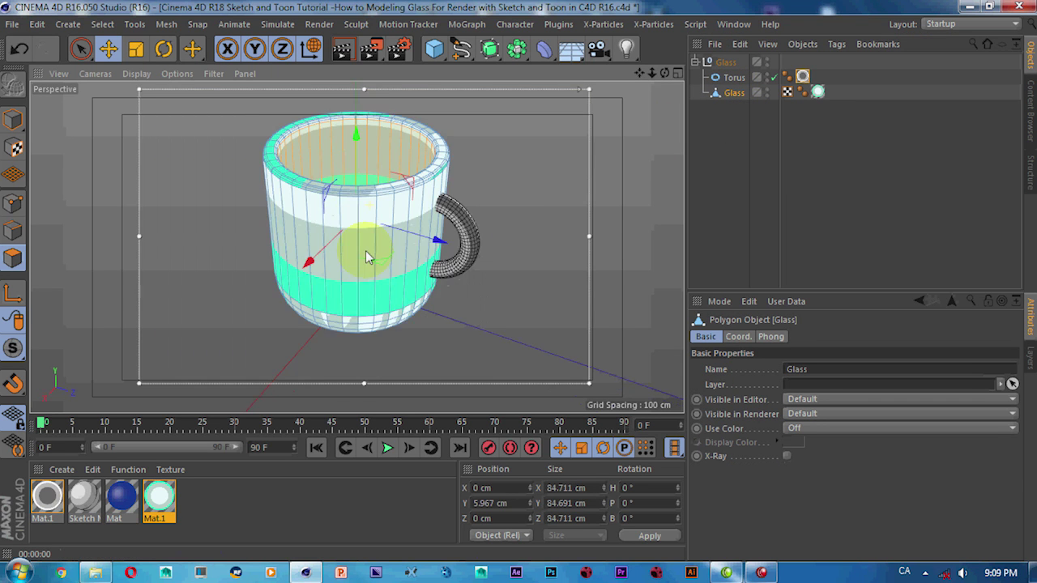
pyautogui.moveTo(360, 247)
pyautogui.keyDown('alt'); pyautogui.mouseDown()
pyautogui.moveTo(385, 259)
pyautogui.moveTo(393, 243)
pyautogui.mouseUp(); pyautogui.keyUp('alt')
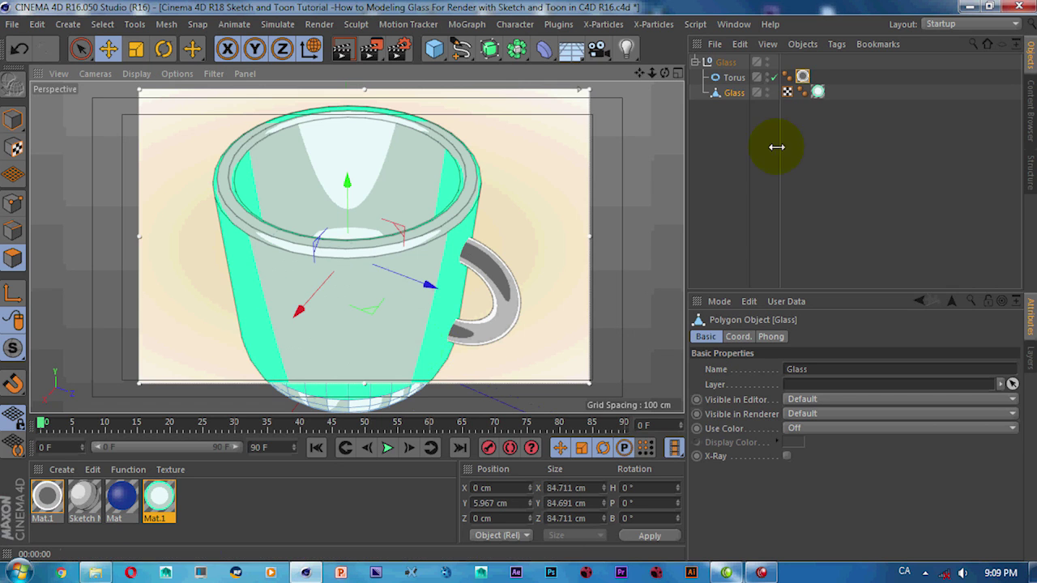
# Step: Clone the glass geometry, render the whole mug, and open Mat.1 in the Material Editor
pyautogui.rightClick(401, 198)
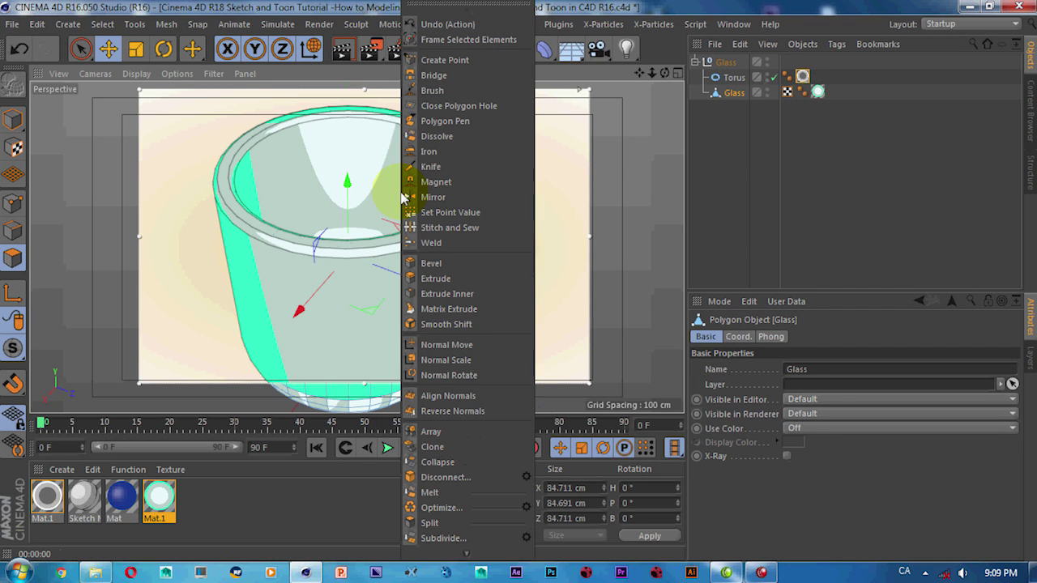
pyautogui.click(464, 443)
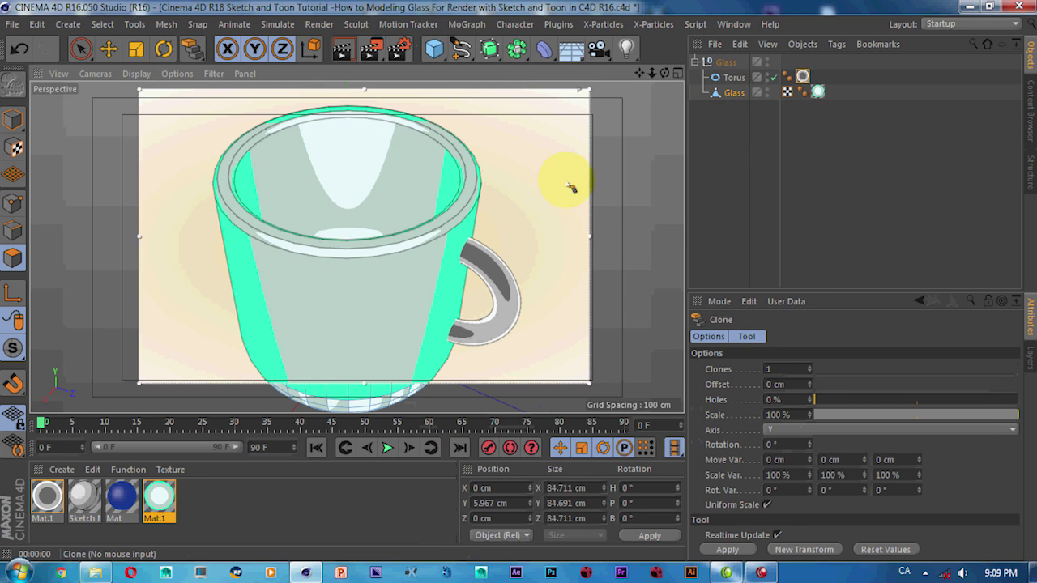
pyautogui.click(13, 119)
pyautogui.click(343, 54)
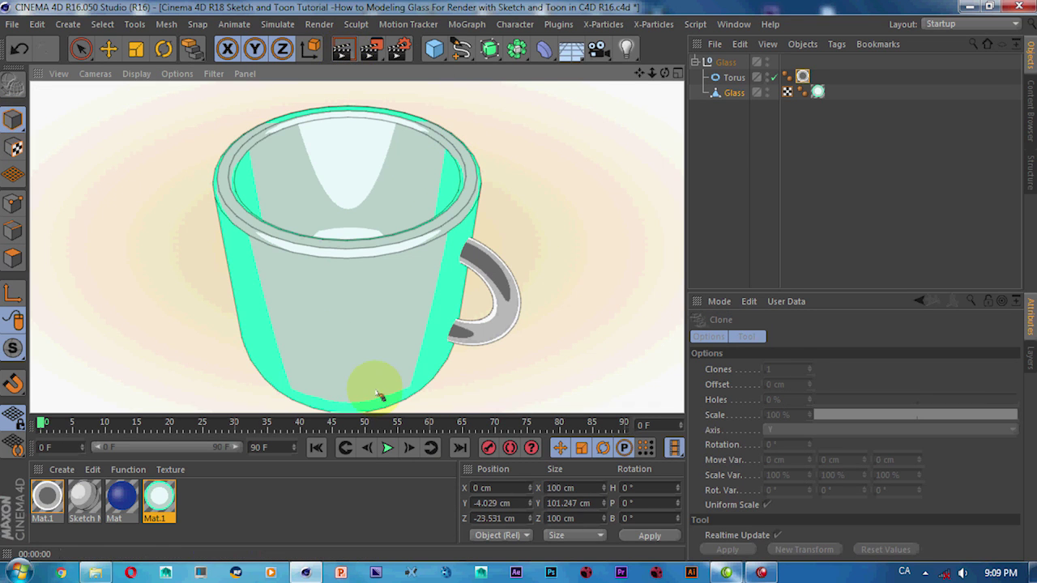
pyautogui.doubleClick(60, 502)
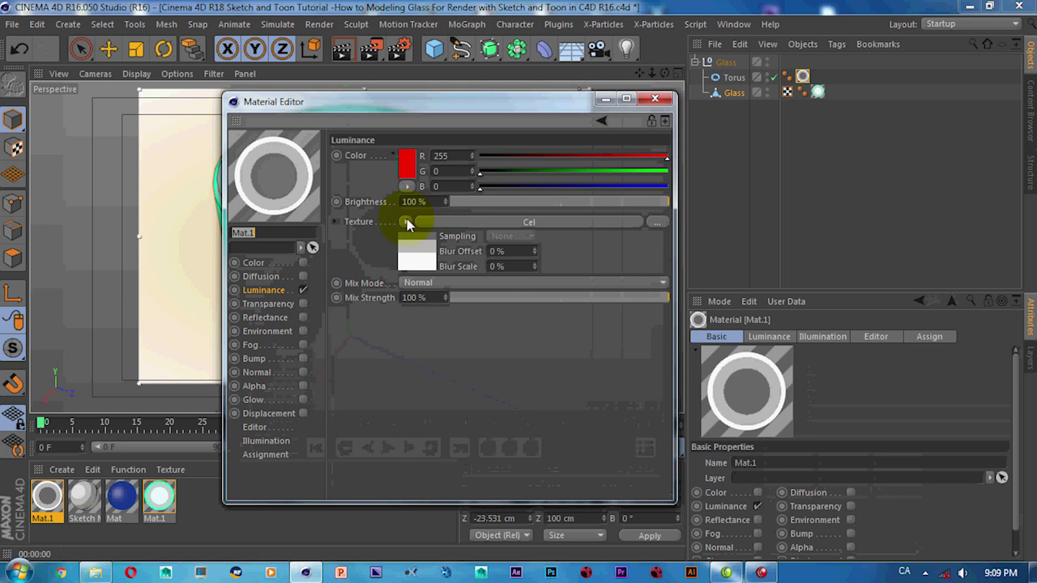
# Step: Clear Mat.1's Cel luminance texture, preview the render, then undo the change
pyautogui.click(406, 222)
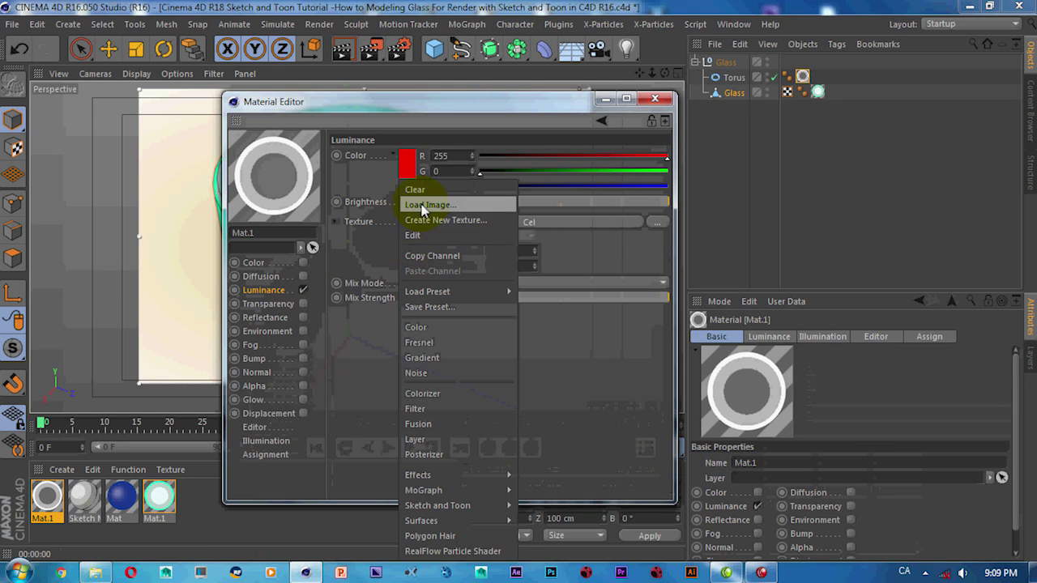
pyautogui.click(415, 189)
pyautogui.moveTo(452, 108); pyautogui.dragTo(837, 272)
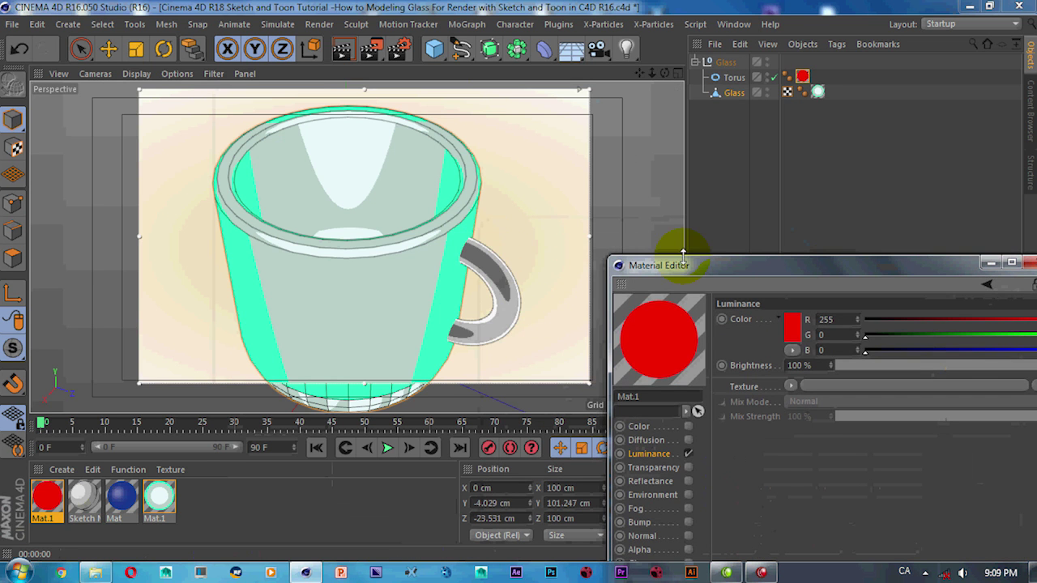
pyautogui.click(505, 225)
pyautogui.keyDown('alt'); pyautogui.moveTo(497, 230); pyautogui.dragTo(421, 231); pyautogui.keyUp('alt')
pyautogui.hotkey('ctrl', 'r')
pyautogui.hotkey('ctrl', 'z')
pyautogui.hotkey('ctrl', 'z')
pyautogui.hotkey('ctrl', 'z')
# Step: Apply Mat.1 to Glass again and clear the new tag's Cel luminance texture, leaving plain red
pyautogui.moveTo(819, 107); pyautogui.dragTo(816, 106)
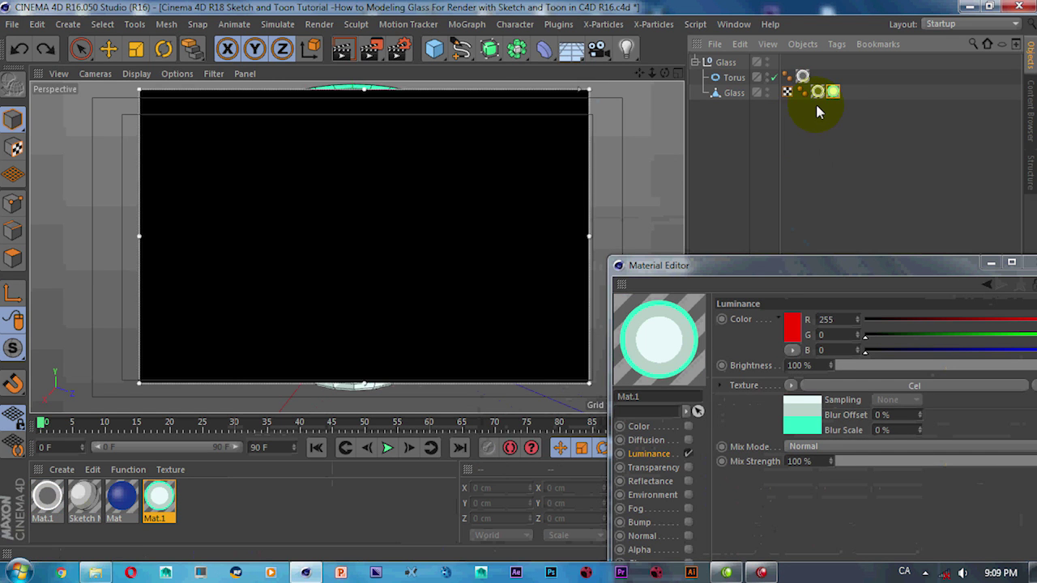
pyautogui.click(818, 93)
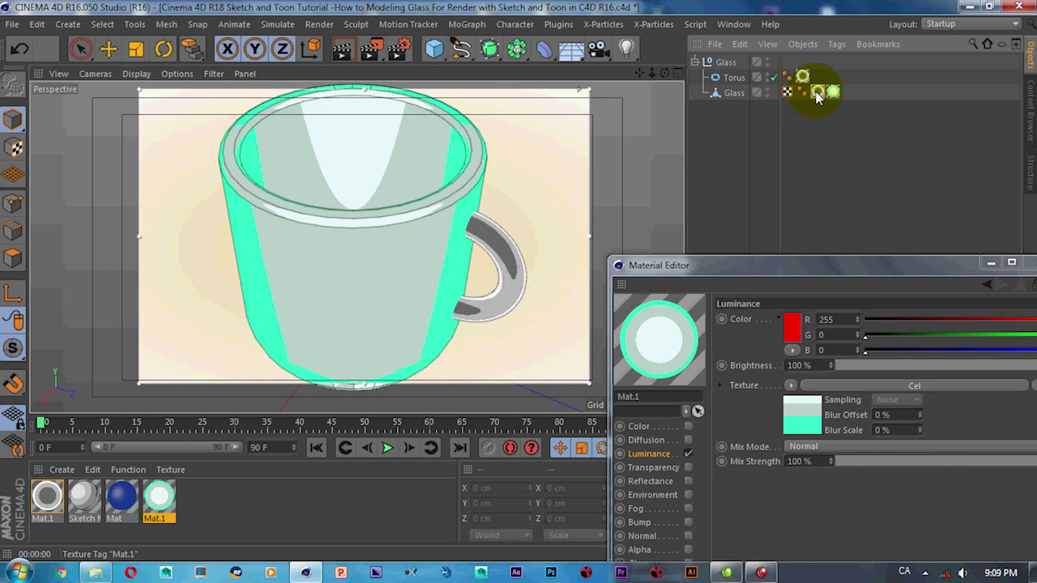
pyautogui.click(692, 451)
pyautogui.click(790, 386)
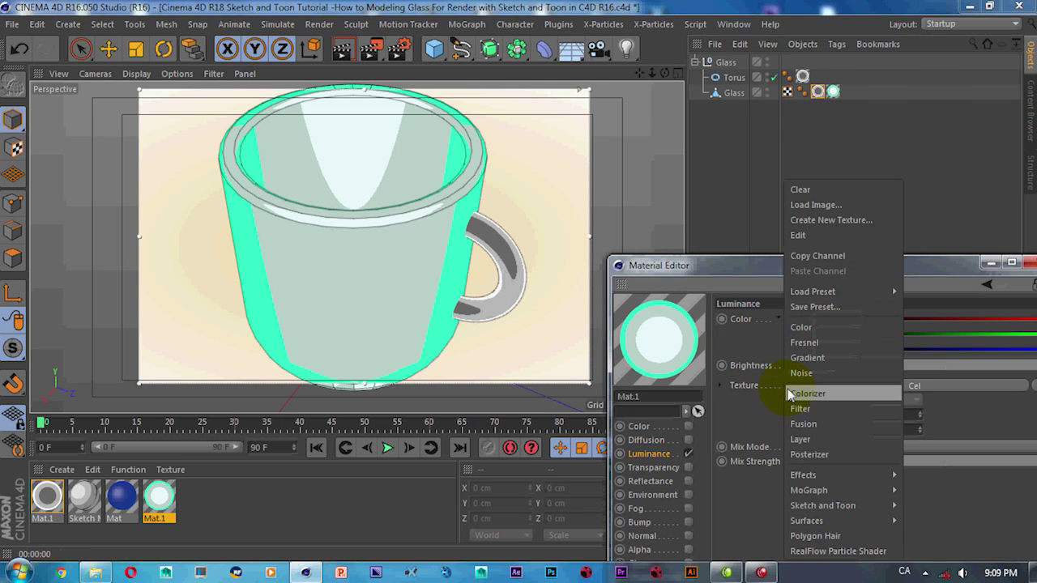
pyautogui.click(800, 189)
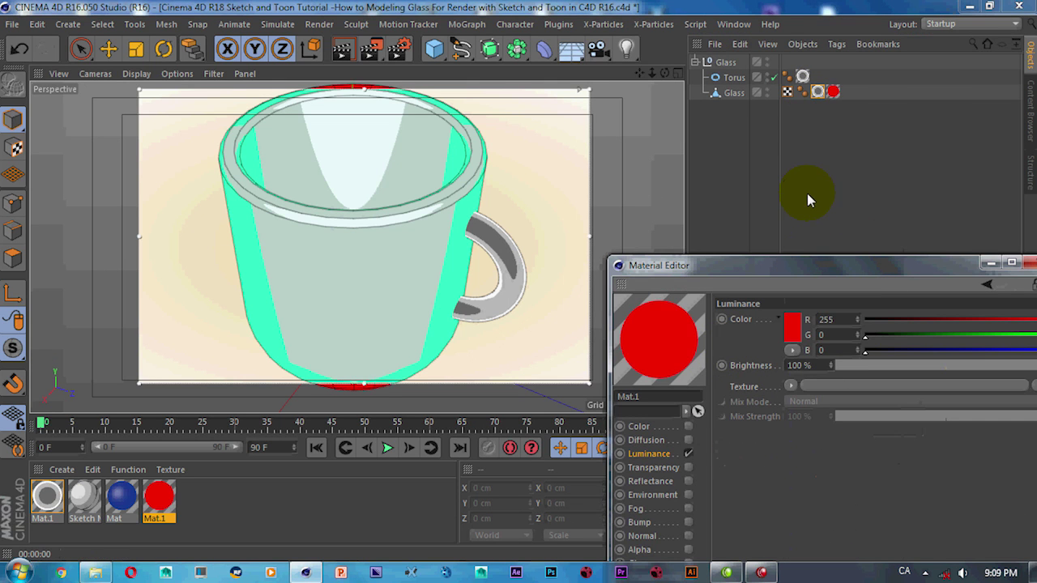
# Step: Switch to Polygon mode with Live Selection and orbit to see into the red cup
pyautogui.keyDown('alt'); pyautogui.moveTo(454, 258); pyautogui.dragTo(445, 255); pyautogui.keyUp('alt')
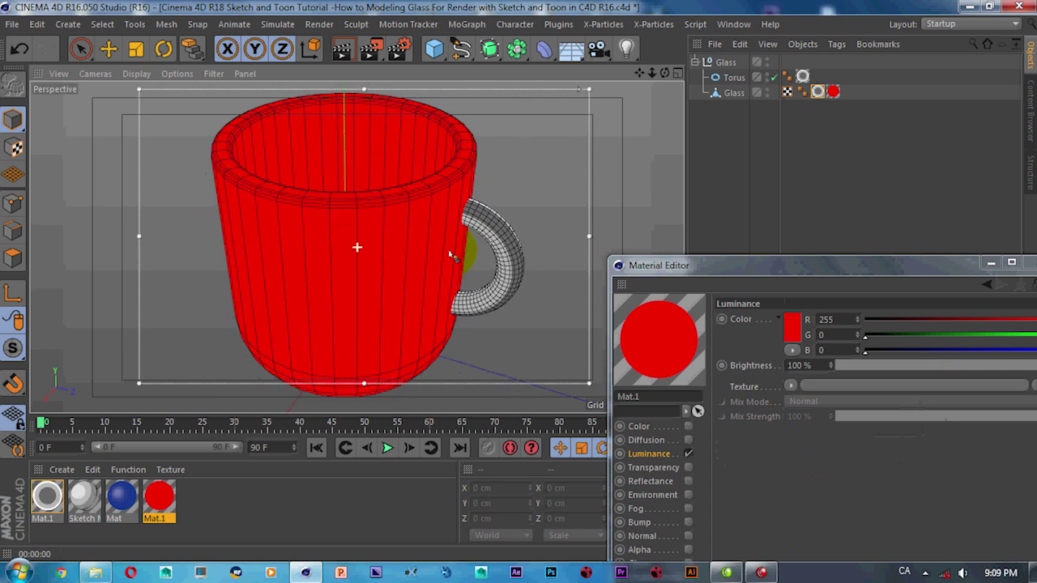
pyautogui.hotkey('ctrl', 'r')
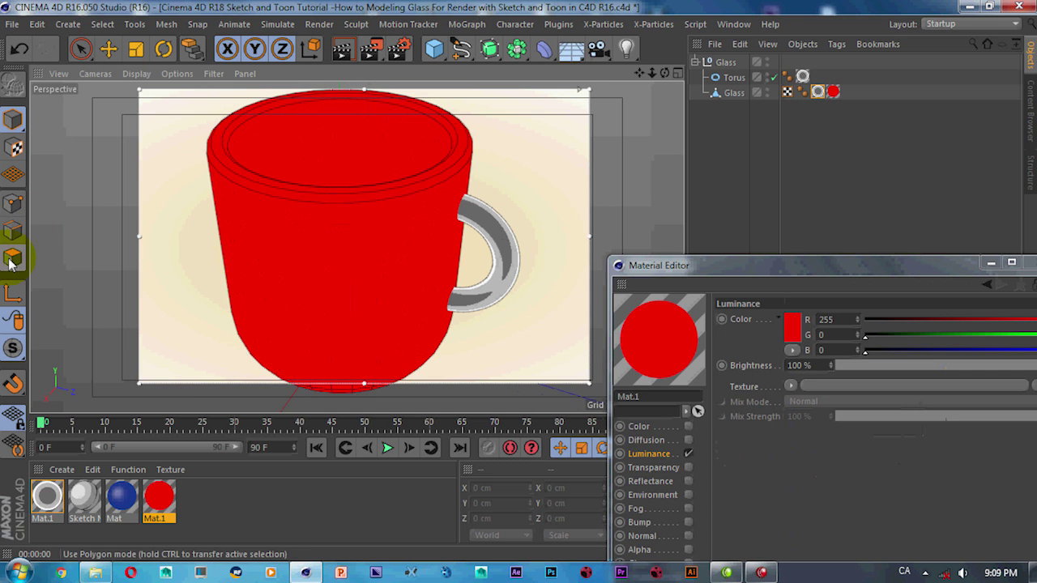
pyautogui.click(12, 258)
pyautogui.click(83, 50)
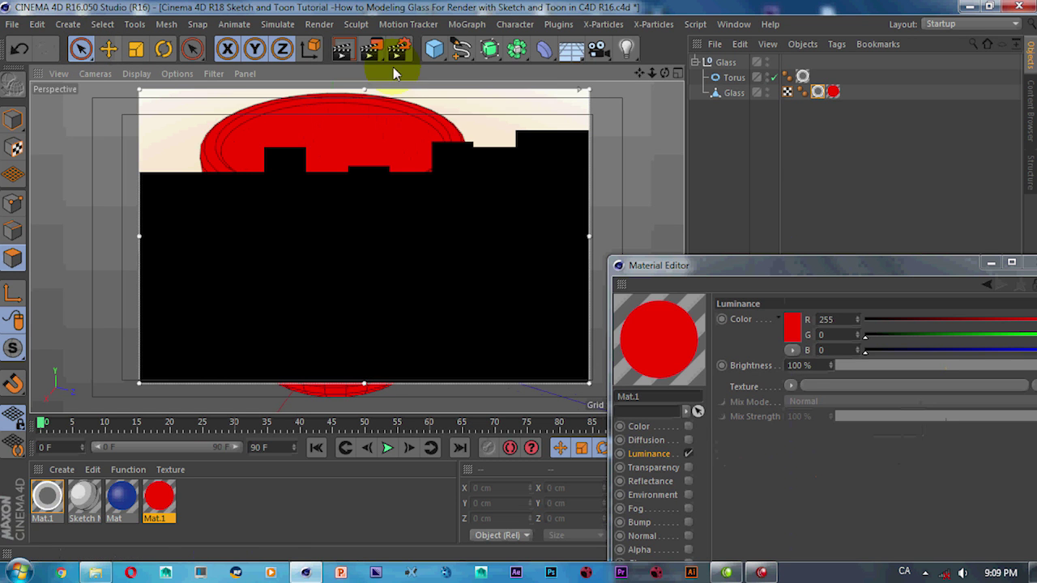
pyautogui.click(371, 50)
pyautogui.keyDown('alt'); pyautogui.moveTo(364, 243); pyautogui.dragTo(276, 246); pyautogui.keyUp('alt')
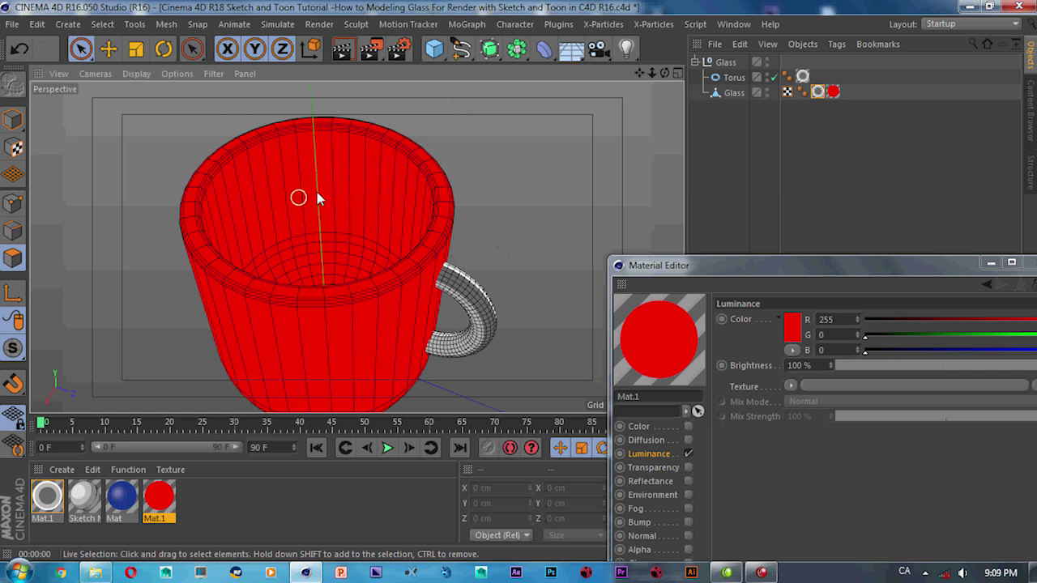
# Step: Apply the white Mat.1 to the mug's inner faces and return to Model mode
pyautogui.click(724, 92)
pyautogui.click(271, 452)
pyautogui.moveTo(44, 504); pyautogui.dragTo(204, 366)
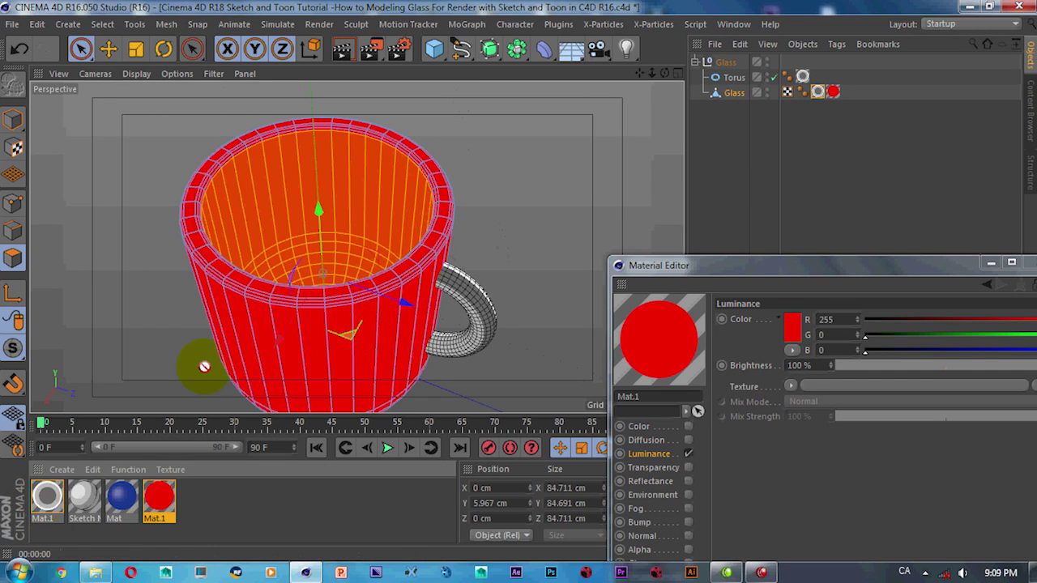
pyautogui.moveTo(284, 217); pyautogui.dragTo(285, 217)
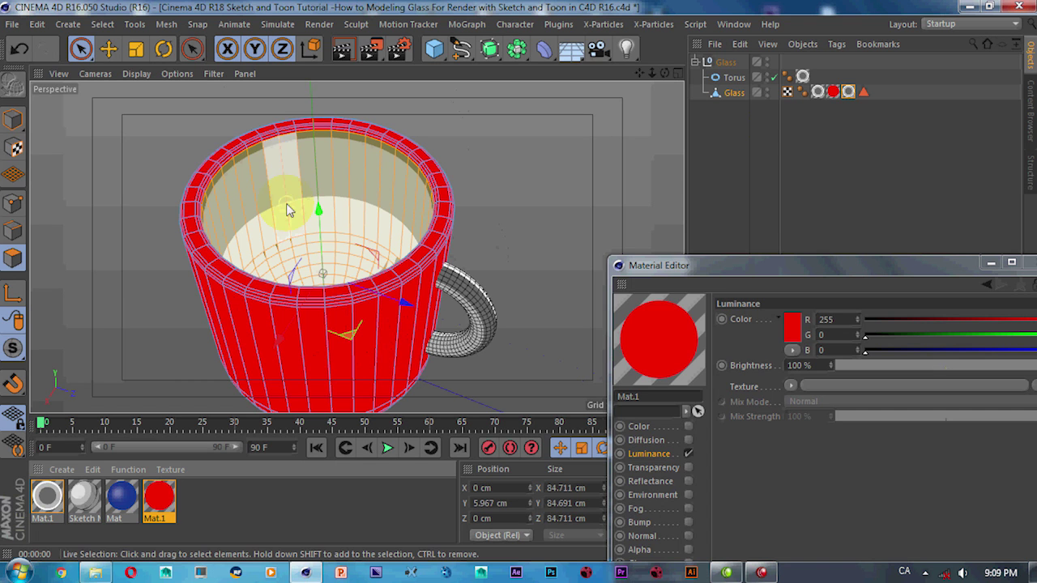
pyautogui.click(12, 119)
pyautogui.moveTo(243, 130)
pyautogui.keyDown('alt'); pyautogui.mouseDown()
pyautogui.moveTo(279, 147)
pyautogui.moveTo(335, 128)
pyautogui.moveTo(346, 235)
pyautogui.moveTo(291, 266)
pyautogui.moveTo(317, 240)
pyautogui.mouseUp(); pyautogui.keyUp('alt')
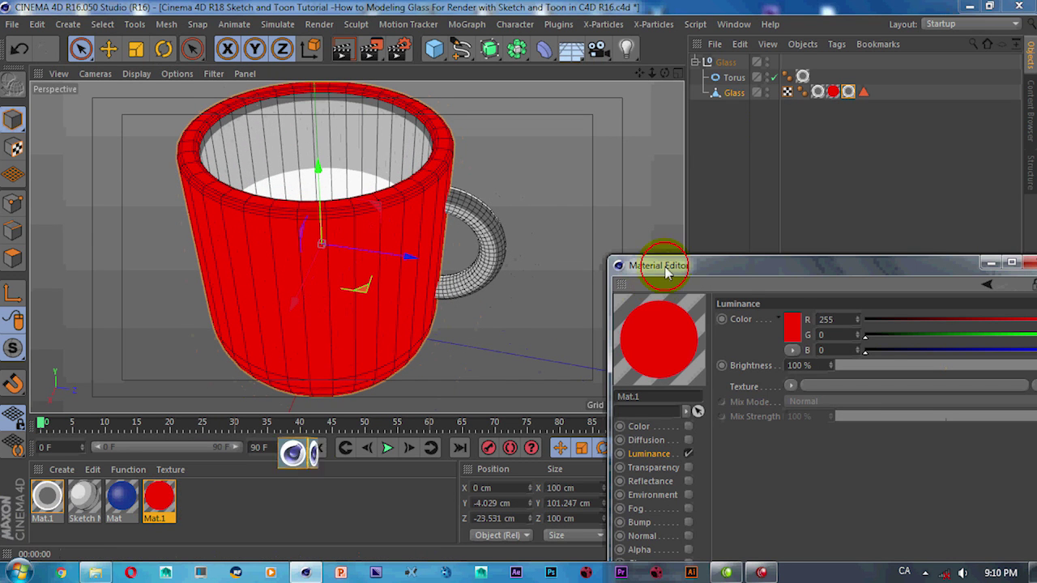
# Step: Load a Sketch and Toon Cel shader into Mat.1's luminance texture and render the blue mug
pyautogui.moveTo(666, 268); pyautogui.dragTo(604, 152)
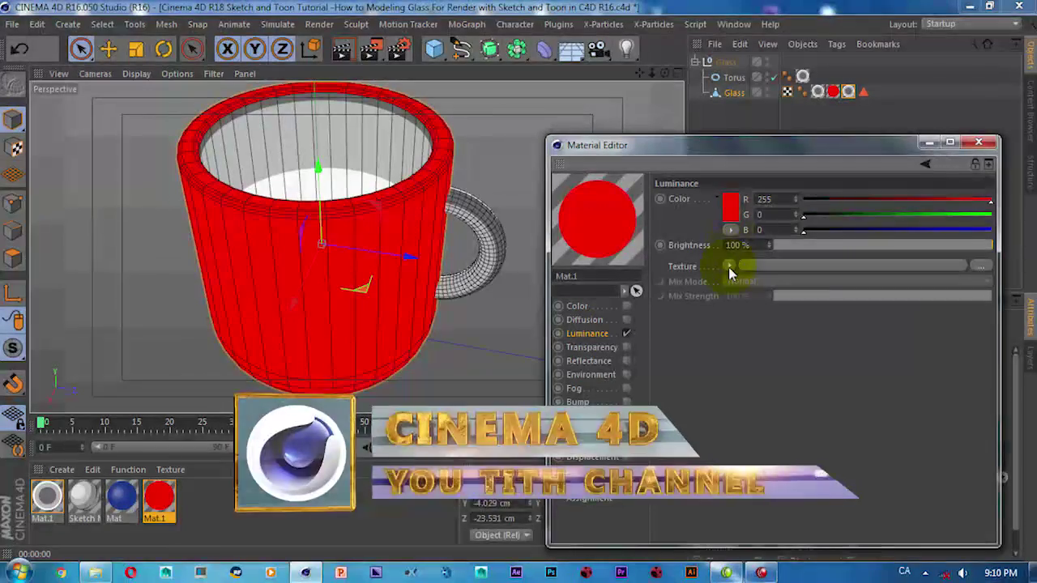
pyautogui.click(729, 267)
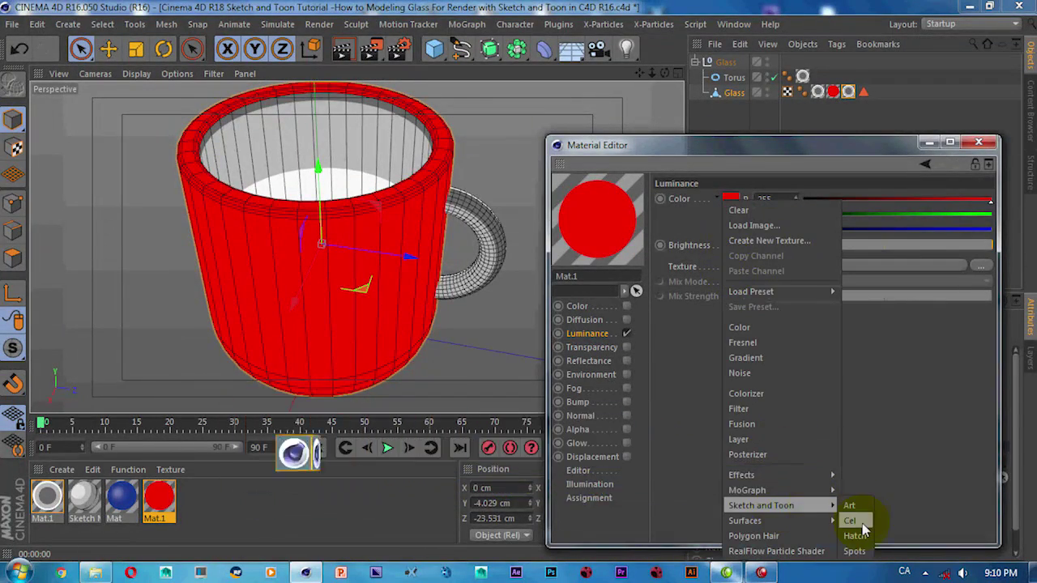
pyautogui.moveTo(762, 505)
pyautogui.click(855, 520)
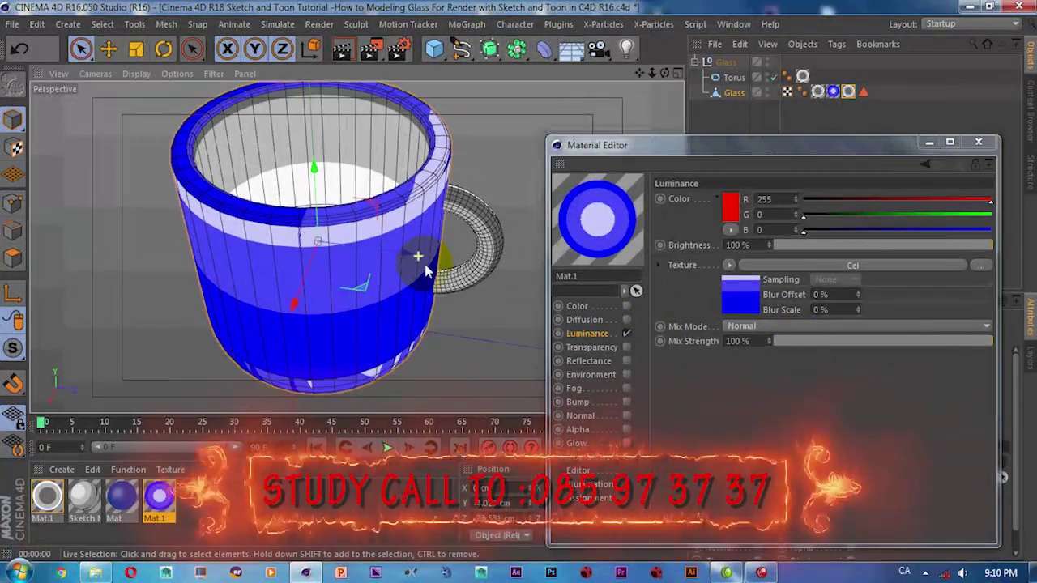
pyautogui.keyDown('alt'); pyautogui.moveTo(416, 254); pyautogui.dragTo(427, 290); pyautogui.keyUp('alt')
pyautogui.moveTo(370, 51); pyautogui.dragTo(448, 253)
pyautogui.hotkey('ctrl', 'r')
pyautogui.moveTo(616, 147)
pyautogui.mouseDown()
pyautogui.moveTo(633, 148)
pyautogui.moveTo(628, 212)
pyautogui.mouseUp()
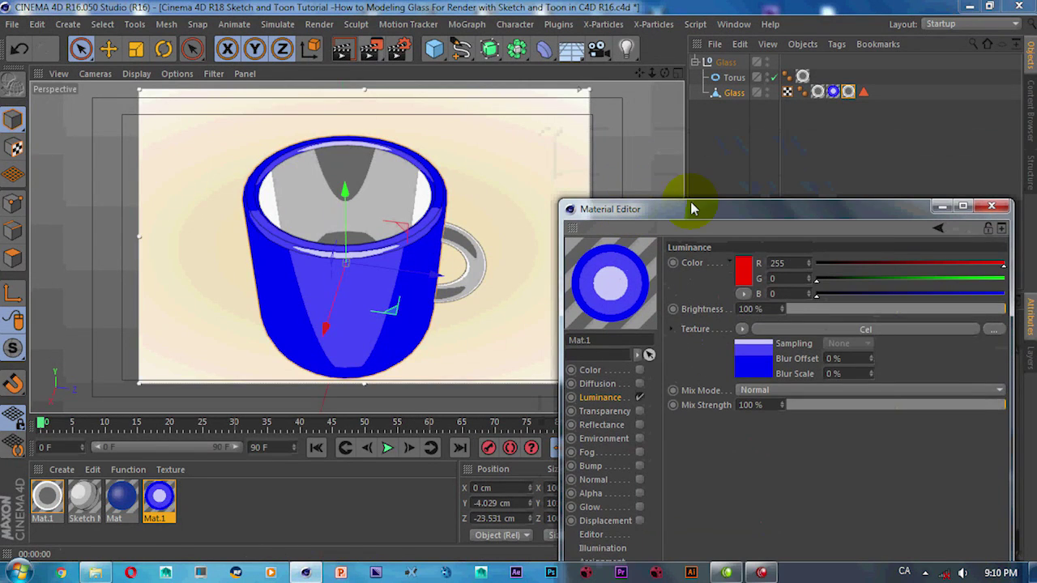
# Step: Give the Torus handle the blue Cel material, render, and open the Cel shader's diffuse gradient
pyautogui.click(615, 330)
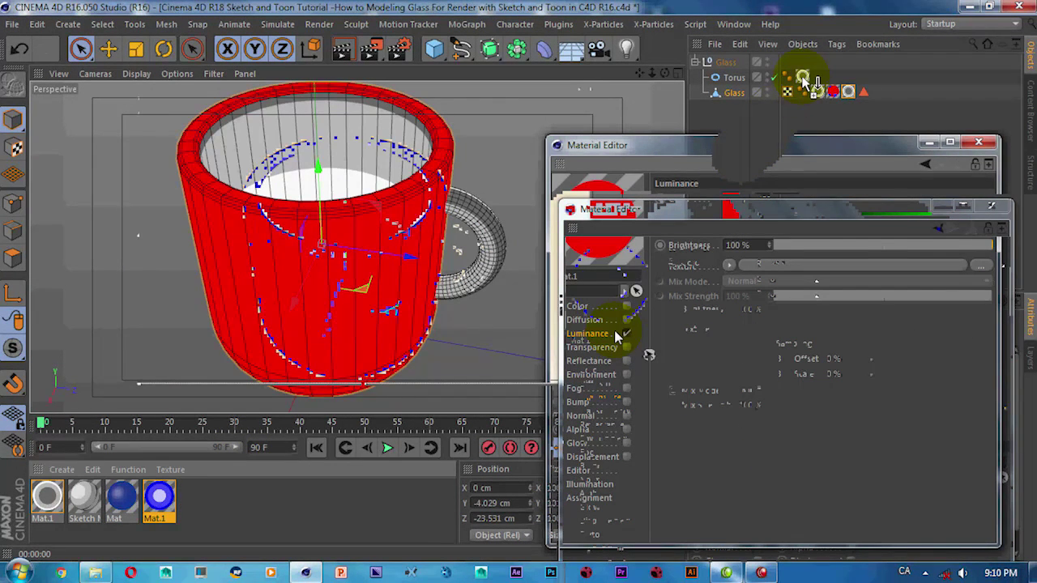
pyautogui.moveTo(802, 77); pyautogui.dragTo(417, 223)
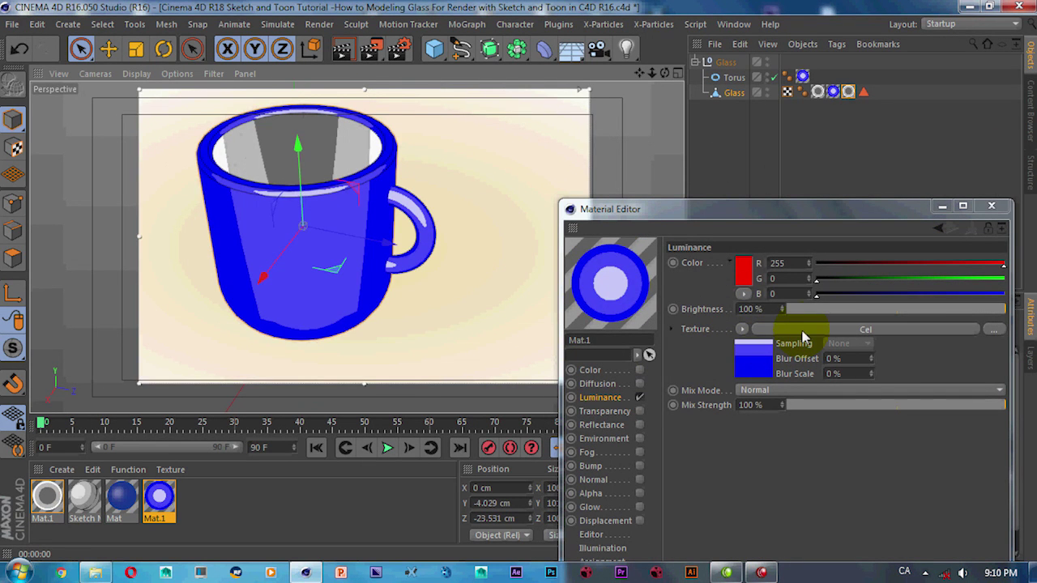
pyautogui.keyDown('alt'); pyautogui.moveTo(394, 260); pyautogui.dragTo(429, 256); pyautogui.keyUp('alt')
pyautogui.hotkey('ctrl', 'r')
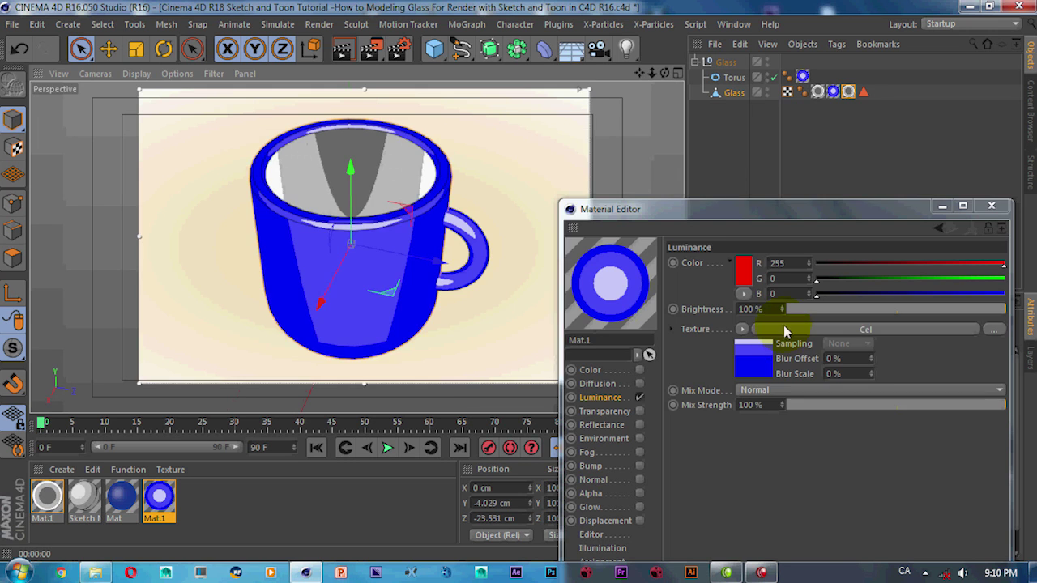
pyautogui.click(783, 328)
pyautogui.click(900, 403)
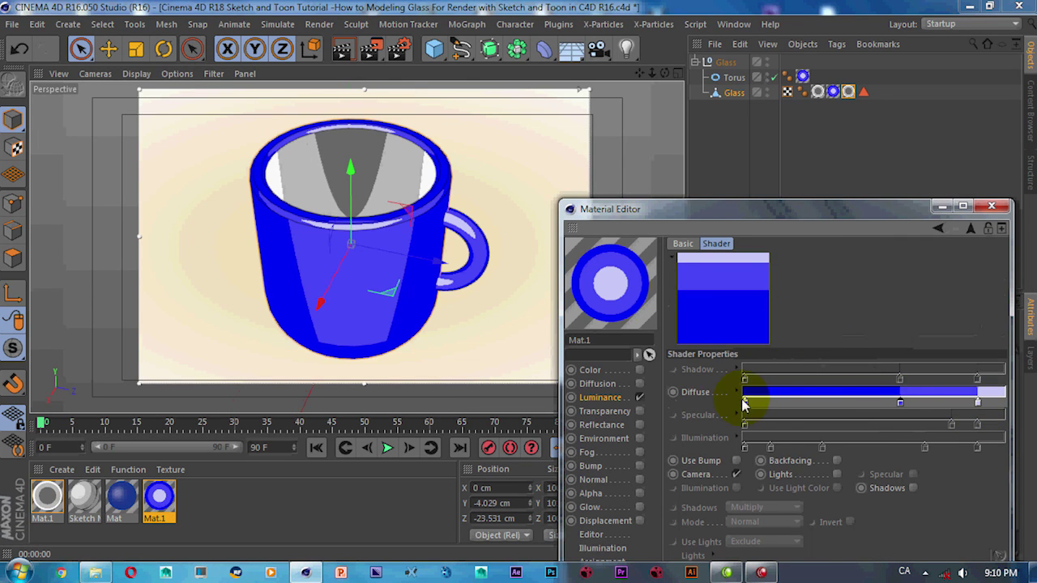
# Step: Recolour the left, middle and right diffuse knots in light, pale and deeper purple
pyautogui.doubleClick(746, 404)
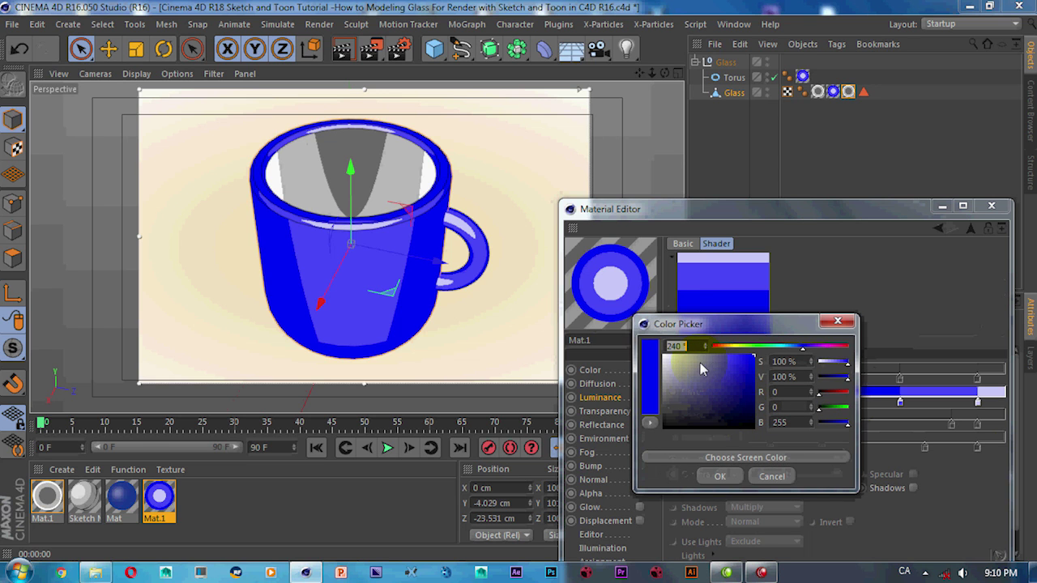
pyautogui.moveTo(702, 369); pyautogui.dragTo(691, 349)
pyautogui.click(718, 477)
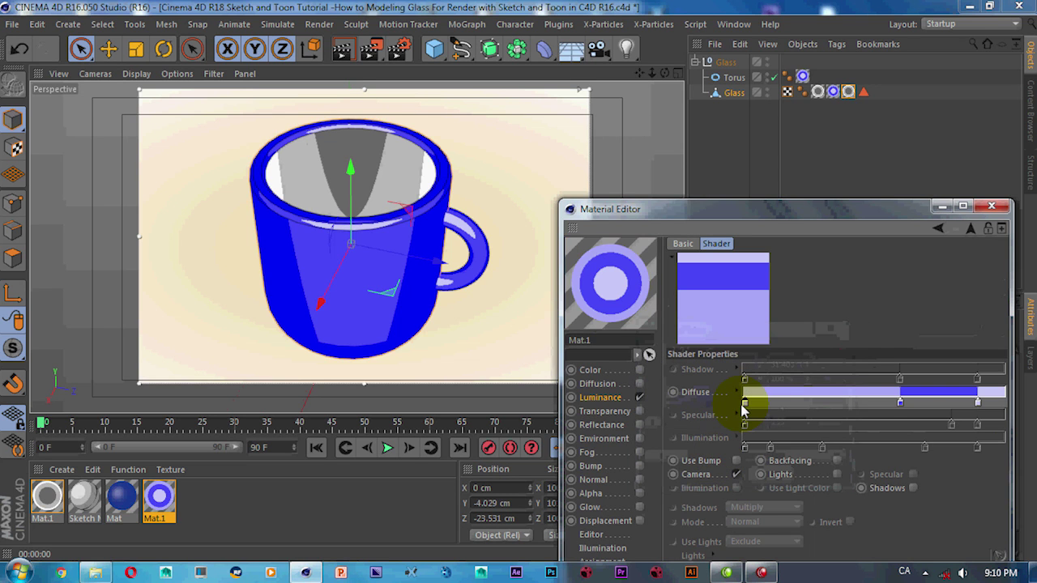
pyautogui.doubleClick(899, 403)
pyautogui.moveTo(843, 362); pyautogui.dragTo(832, 361)
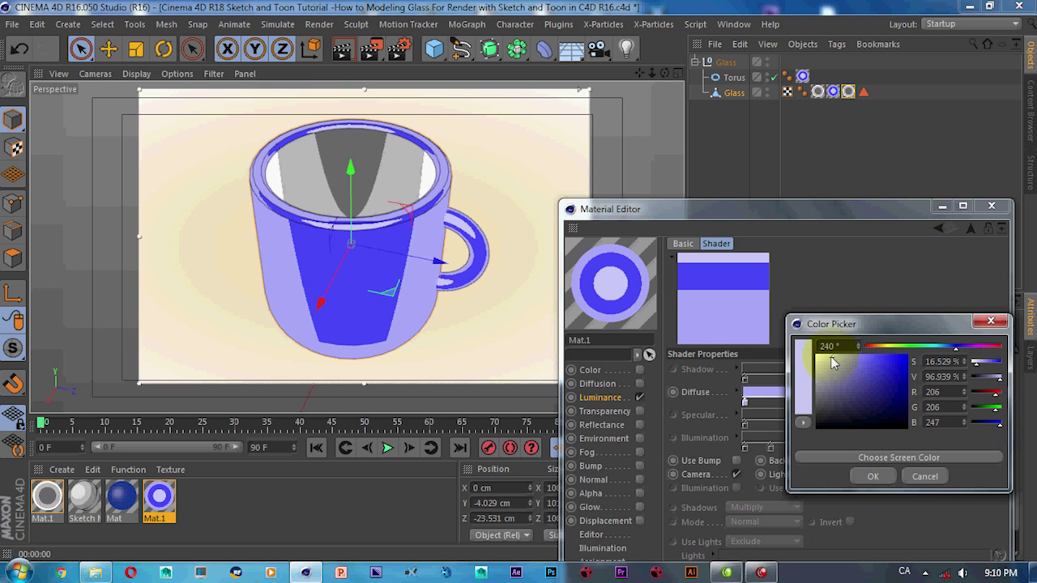
pyautogui.click(885, 476)
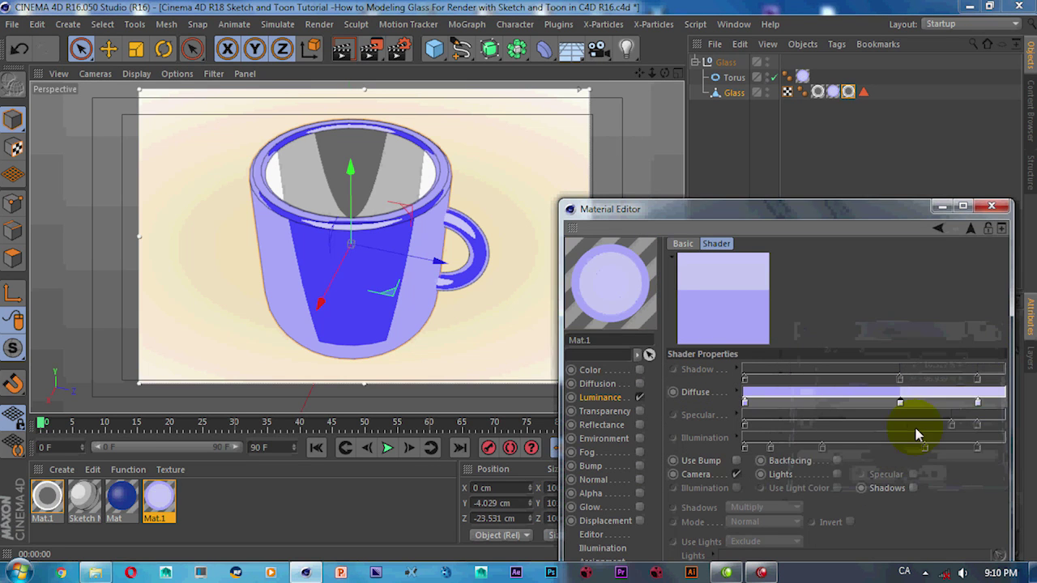
pyautogui.doubleClick(978, 401)
pyautogui.click(867, 358)
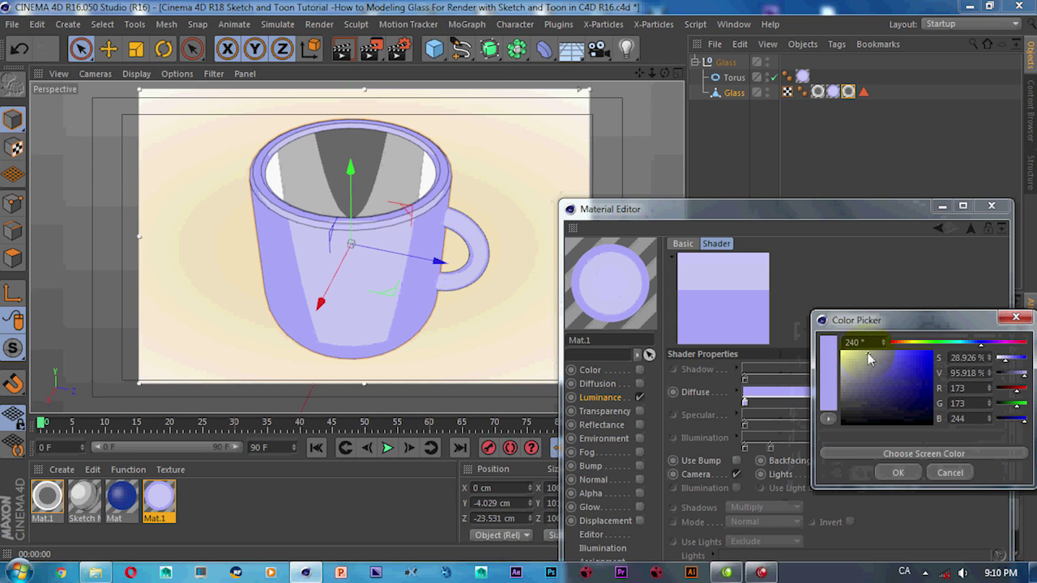
pyautogui.click(900, 476)
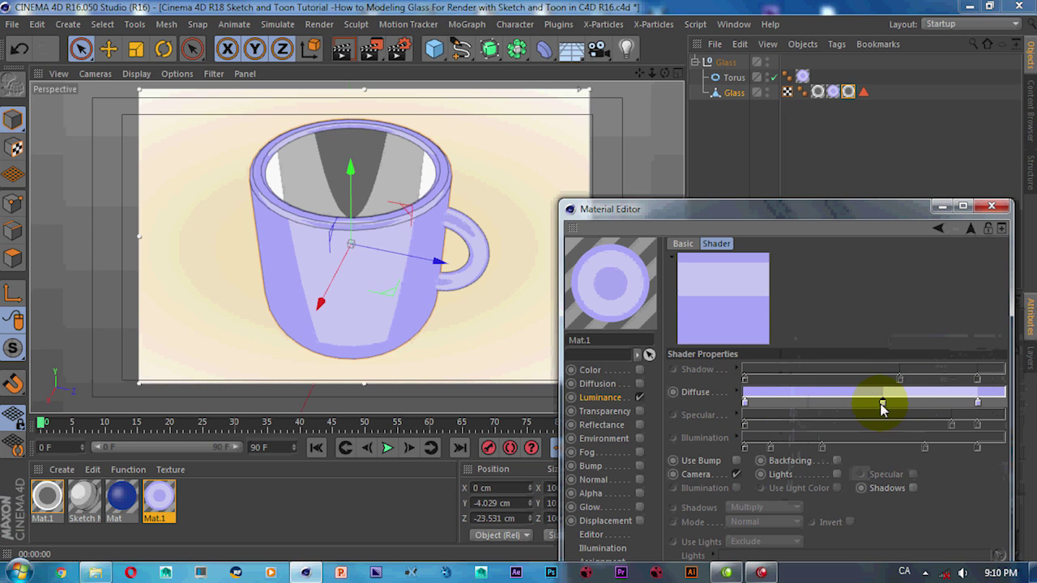
# Step: Lighten the middle and right diffuse knots to near-white highlight bands
pyautogui.doubleClick(882, 403)
pyautogui.click(822, 364)
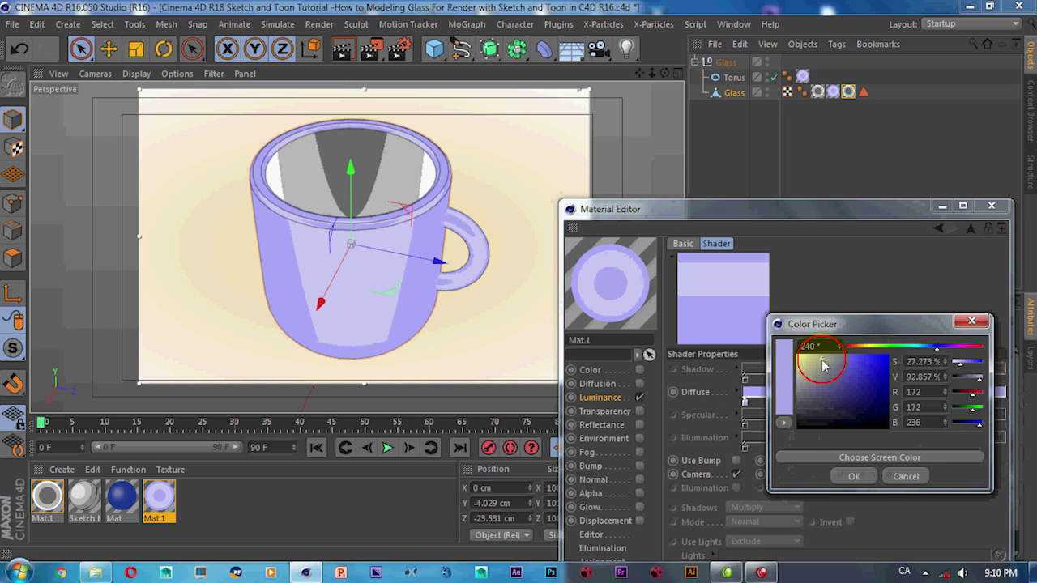
pyautogui.click(855, 477)
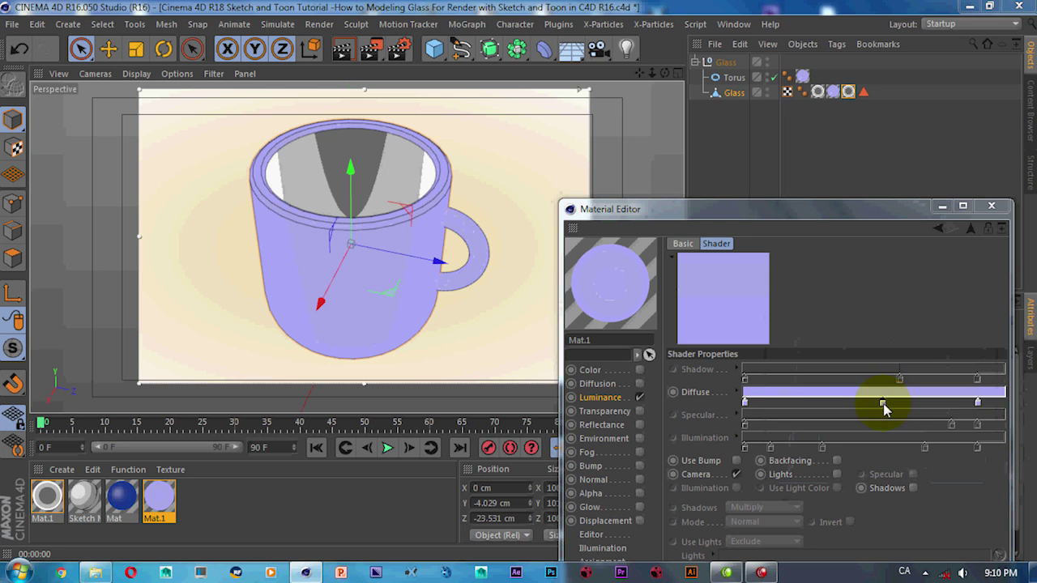
pyautogui.doubleClick(882, 403)
pyautogui.click(804, 357)
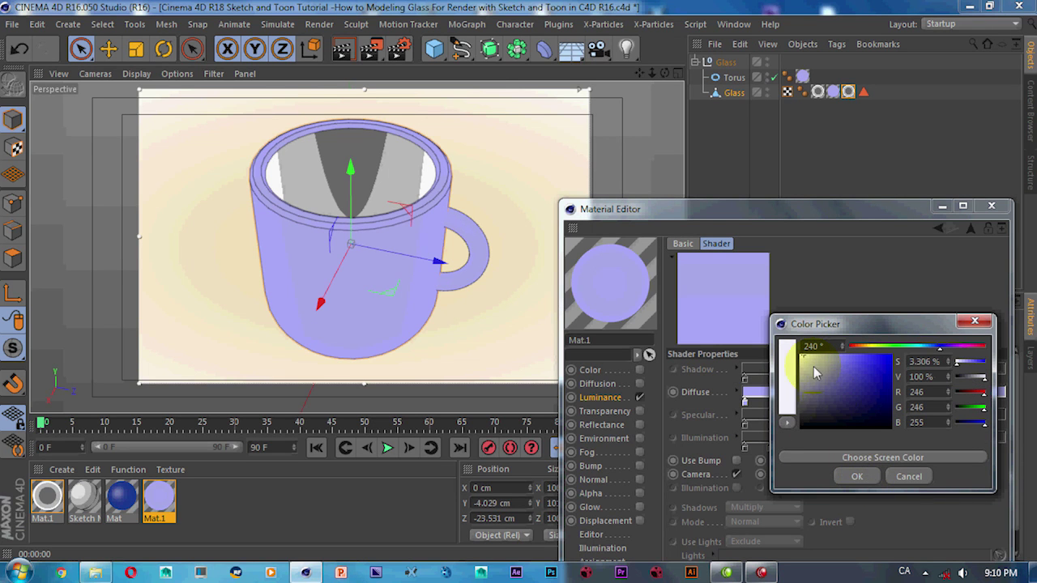
pyautogui.click(813, 358)
pyautogui.click(856, 476)
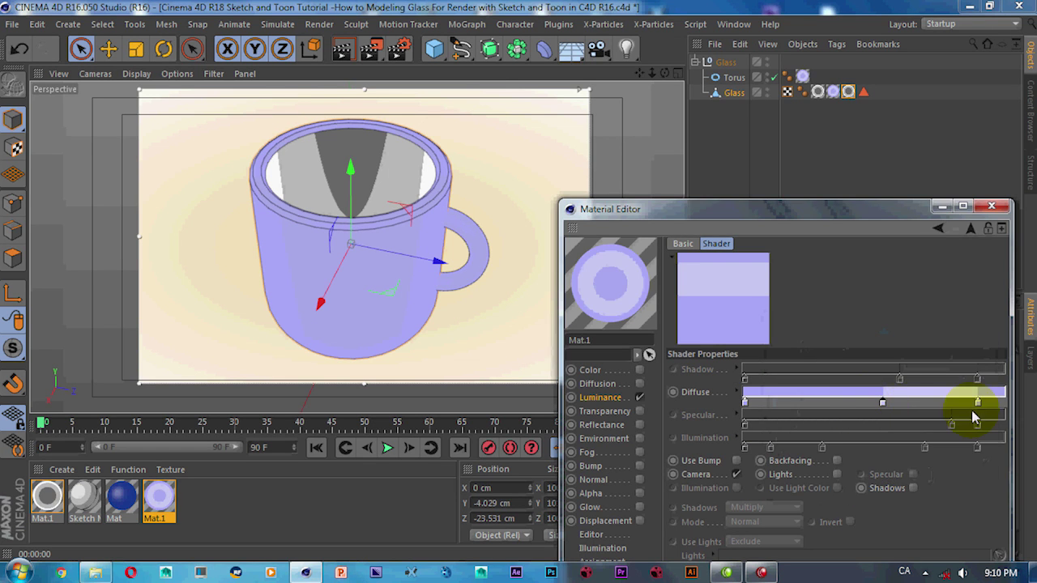
pyautogui.doubleClick(979, 403)
pyautogui.click(849, 359)
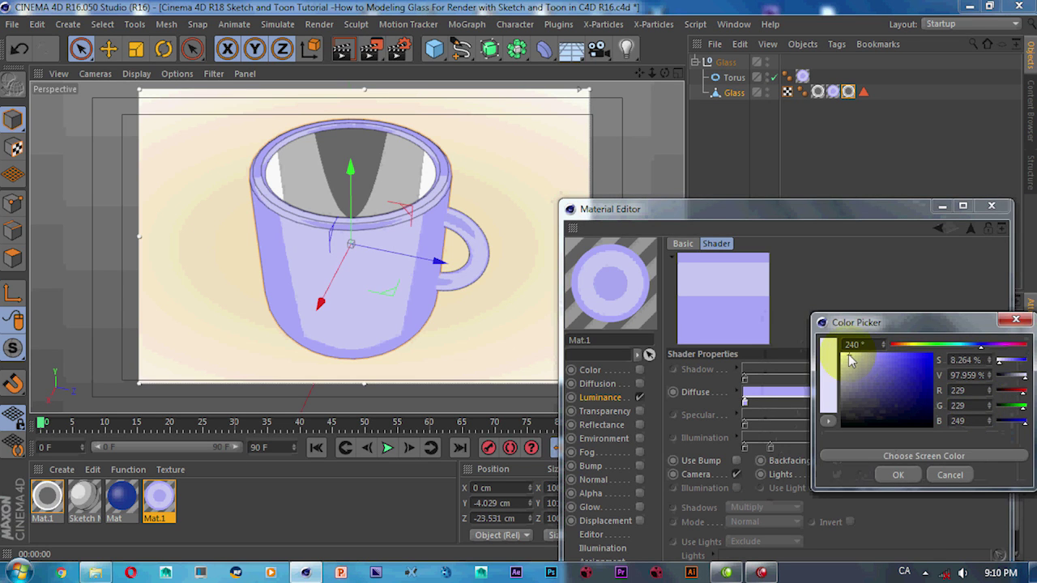
pyautogui.click(906, 480)
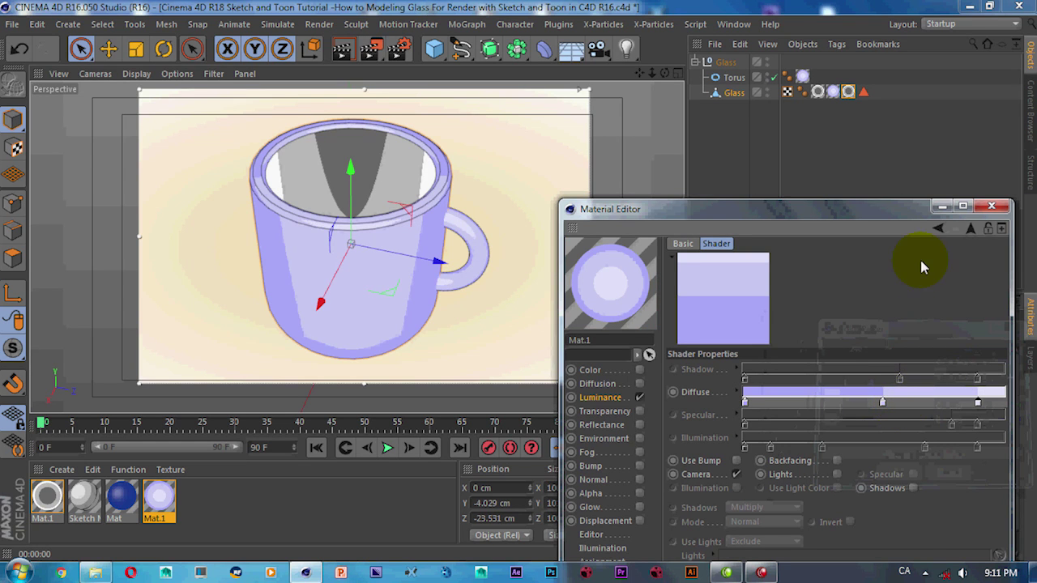
# Step: Toggle the mug material's Transparency on and back off and show its Reflectance settings
pyautogui.click(524, 253)
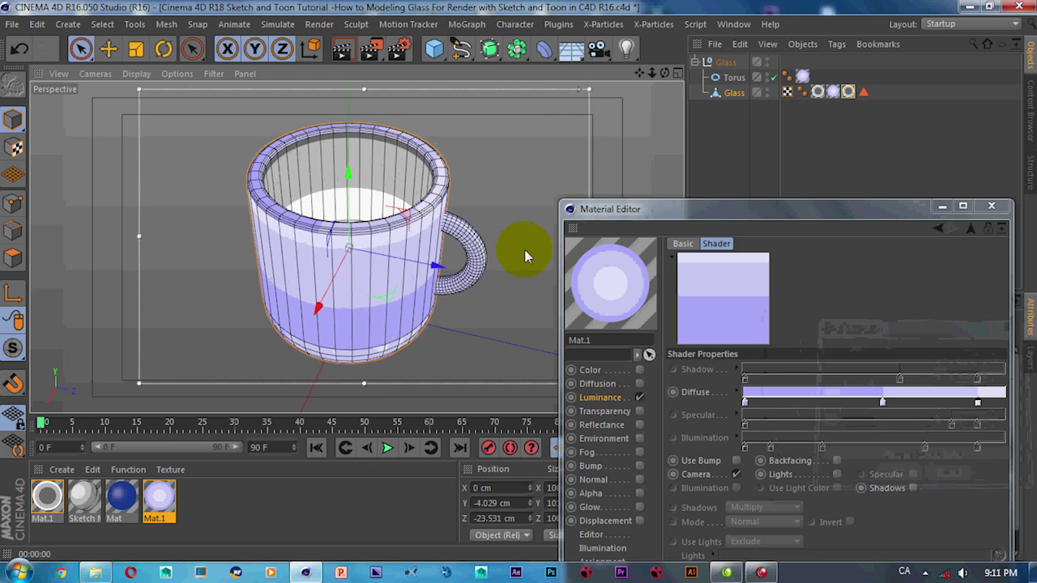
pyautogui.hotkey('ctrl', 'r')
pyautogui.click(639, 412)
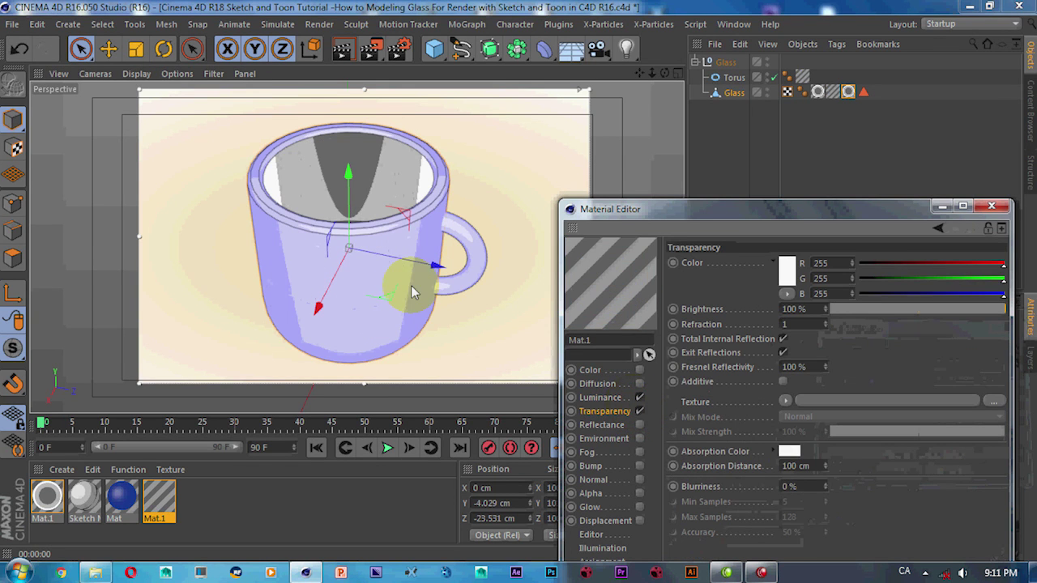
pyautogui.click(640, 412)
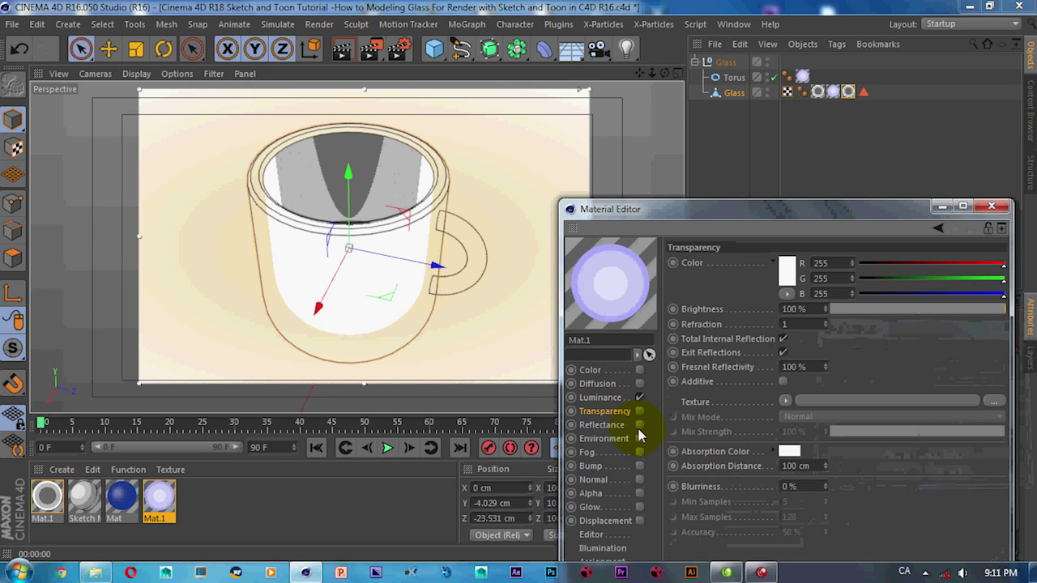
pyautogui.click(640, 425)
# Step: Enable Reflectance on the first Mat.1, close the Material Editor, and re-render the mug
pyautogui.click(58, 499)
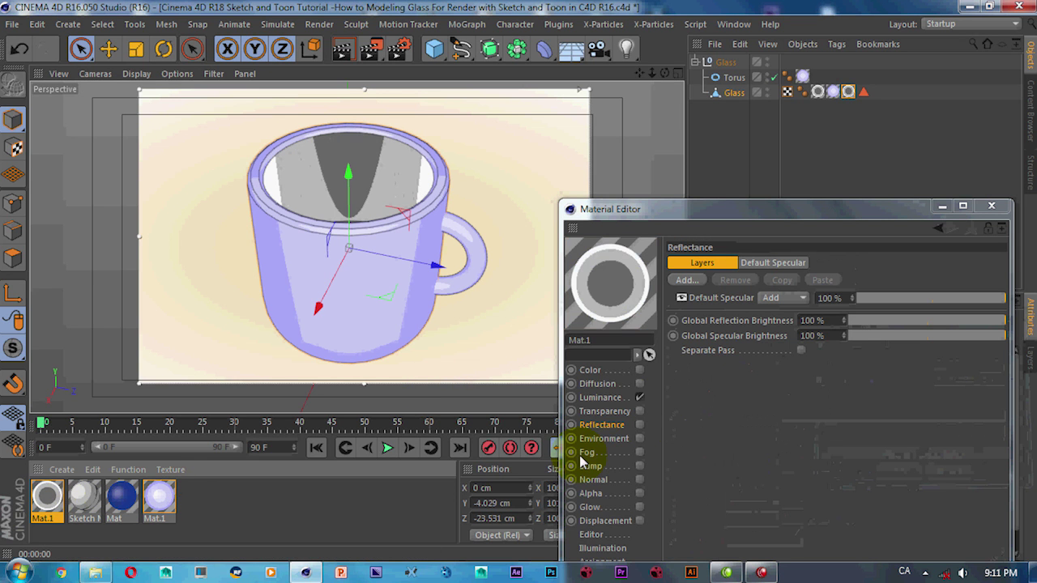
pyautogui.click(641, 426)
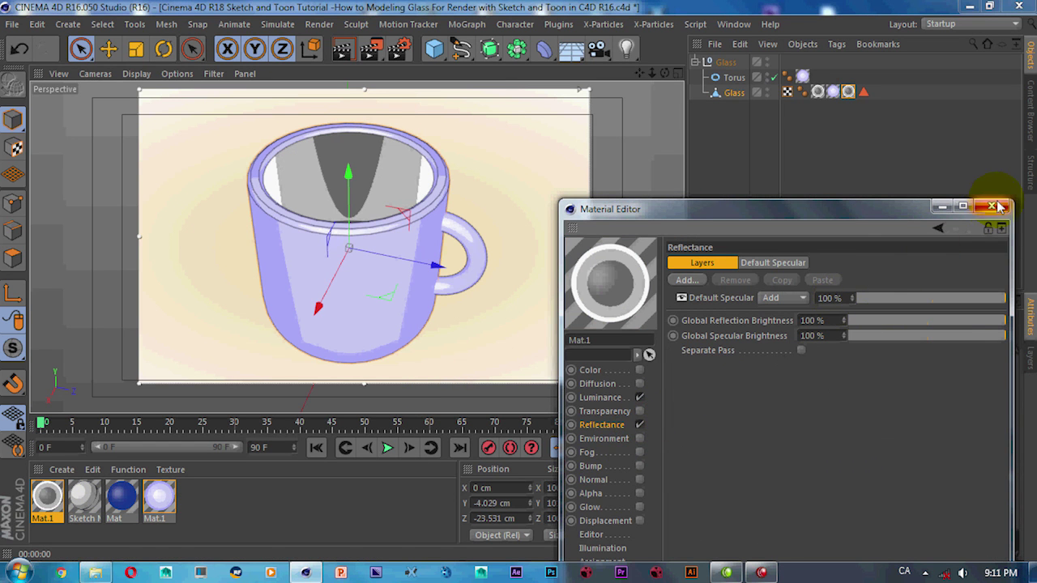
pyautogui.click(999, 207)
pyautogui.hotkey('ctrl', 'r')
pyautogui.keyDown('alt'); pyautogui.moveTo(468, 261); pyautogui.dragTo(462, 267); pyautogui.keyUp('alt')
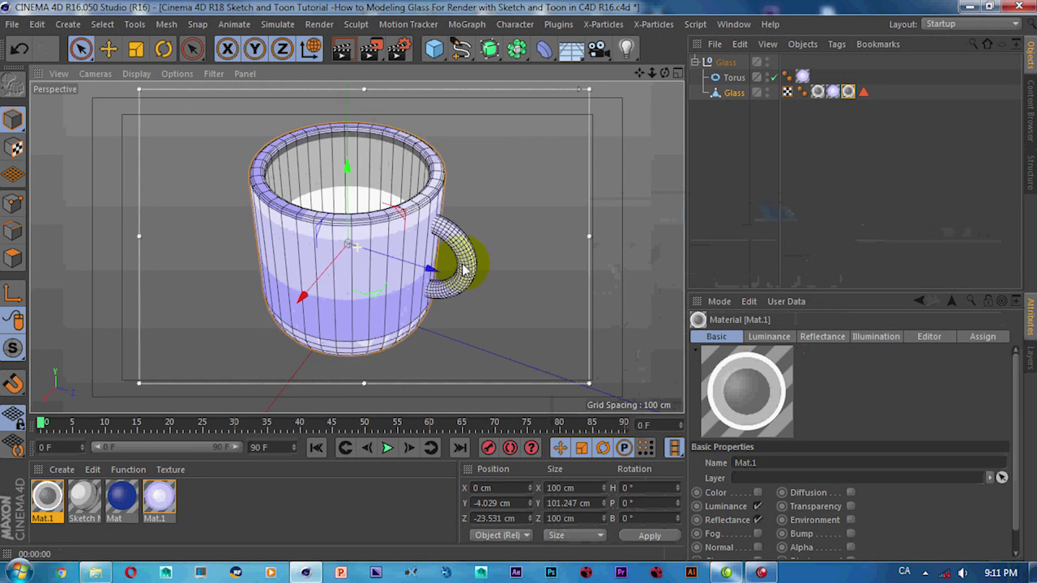
pyautogui.hotkey('ctrl', 'r')
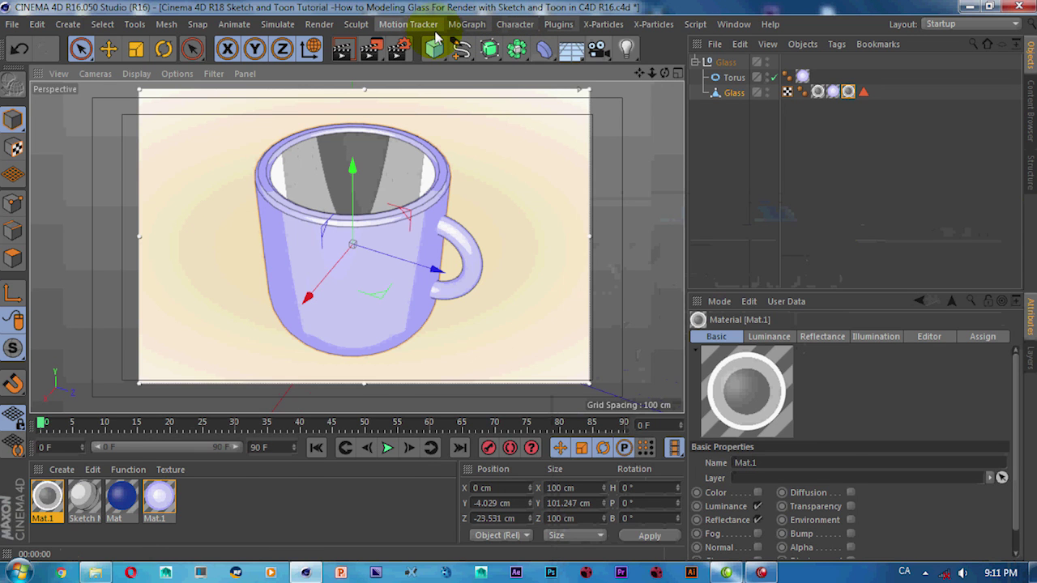
# Step: Change the Sketch and Toon Shading background gradient knot from pale yellow to light grey
pyautogui.click(409, 55)
pyautogui.moveTo(478, 154); pyautogui.dragTo(589, 154)
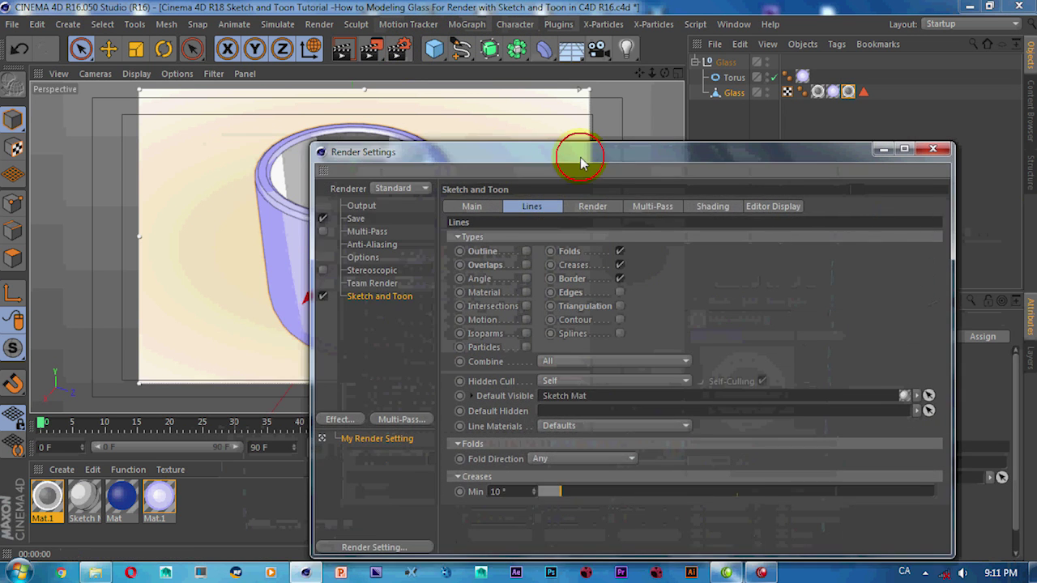
pyautogui.click(727, 203)
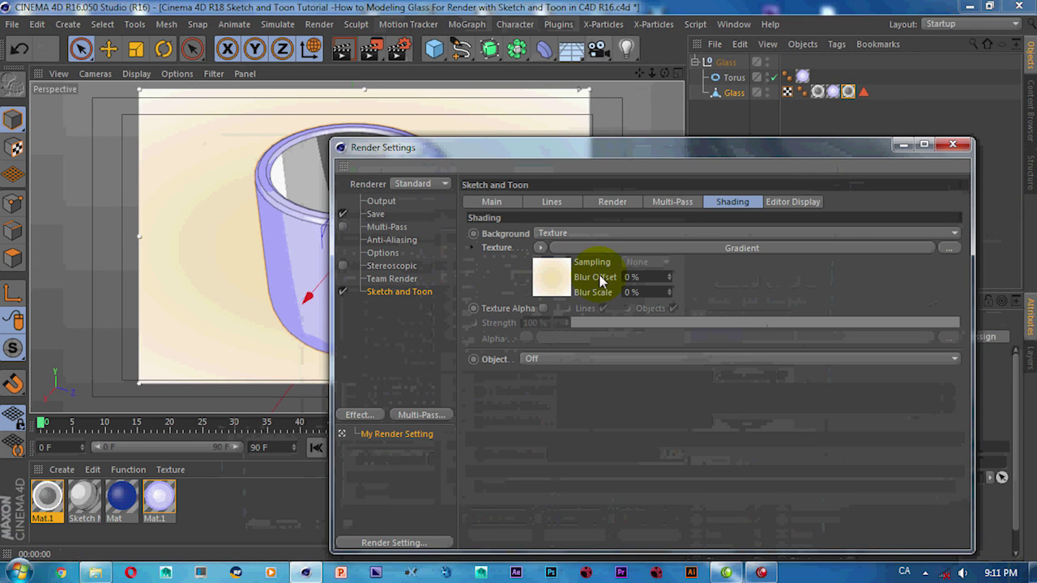
pyautogui.moveTo(879, 147)
pyautogui.mouseDown()
pyautogui.moveTo(671, 496)
pyautogui.moveTo(685, 513)
pyautogui.mouseUp()
pyautogui.click(757, 474)
pyautogui.doubleClick(756, 473)
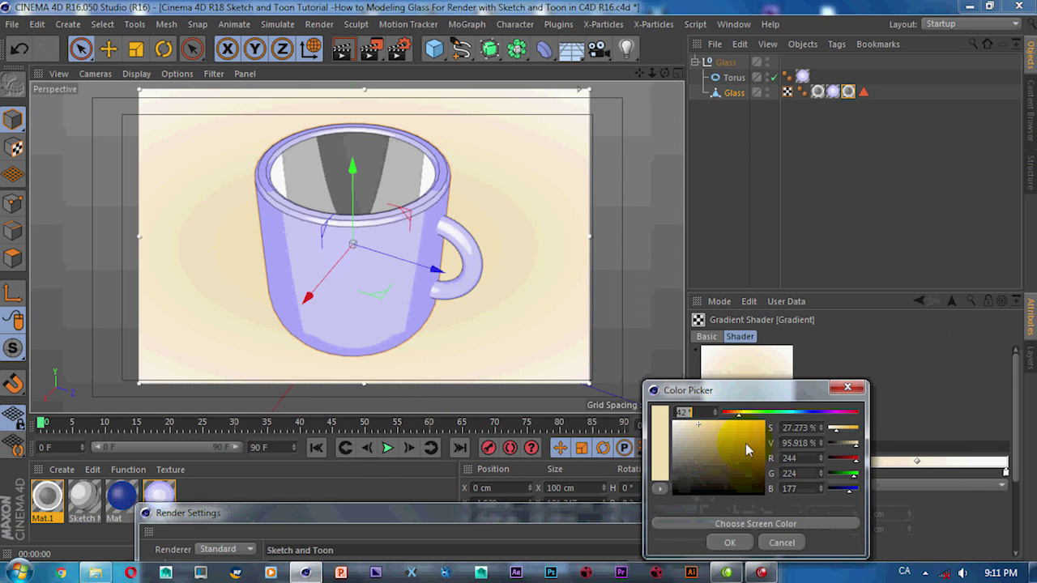
pyautogui.moveTo(684, 442); pyautogui.dragTo(642, 434)
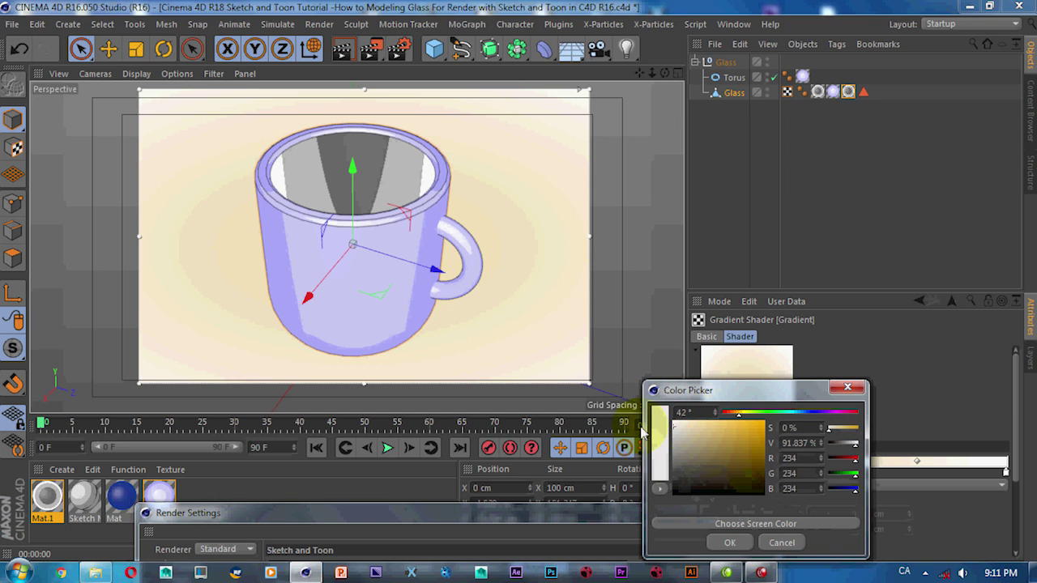
pyautogui.click(729, 542)
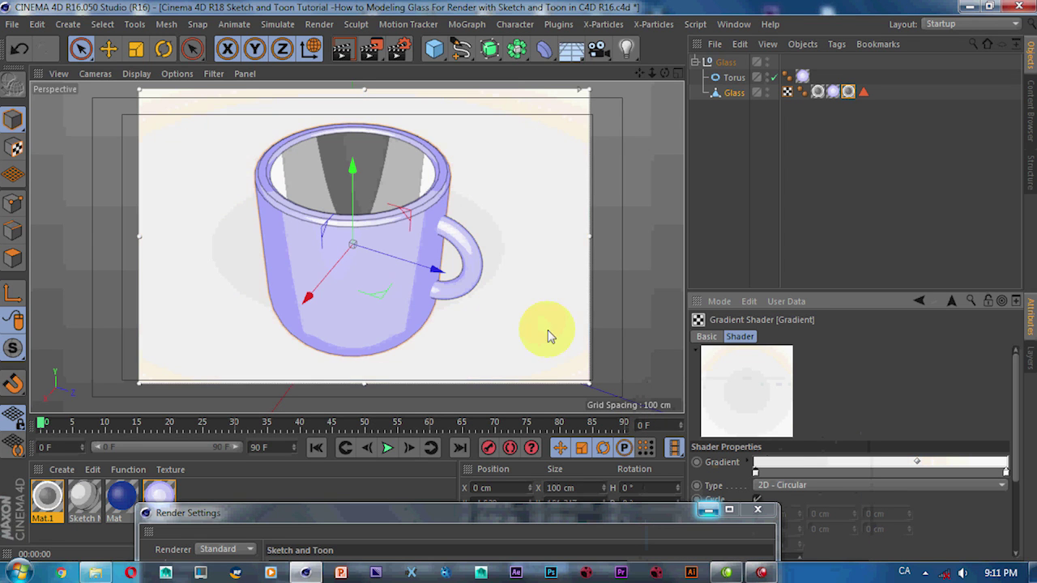
pyautogui.scroll(-3, 415, 316)
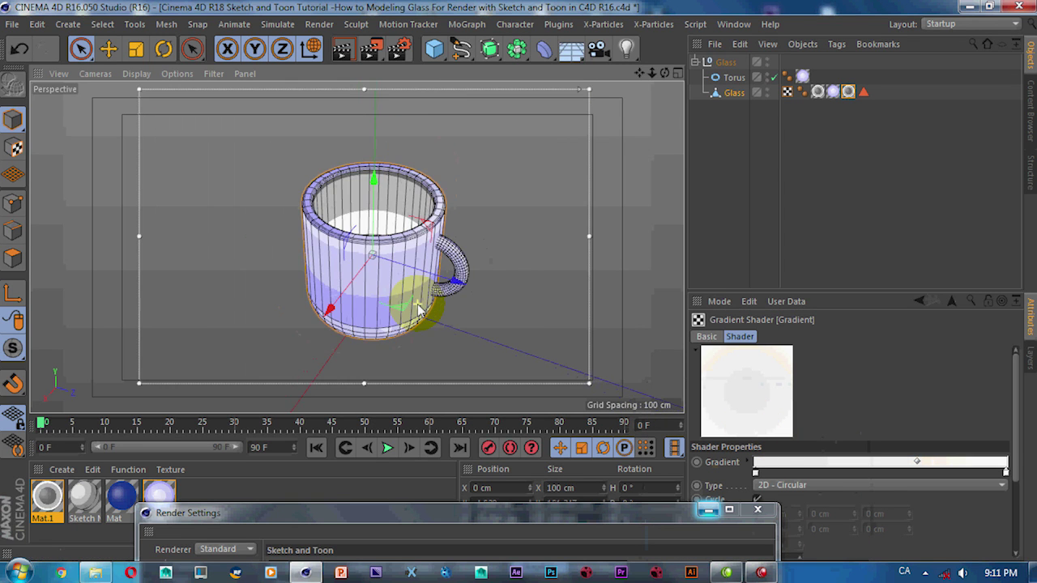
# Step: Switch the Sketch and Toon background from Texture to plain white Color and preview the render
pyautogui.click(701, 514)
pyautogui.moveTo(655, 512); pyautogui.dragTo(814, 257)
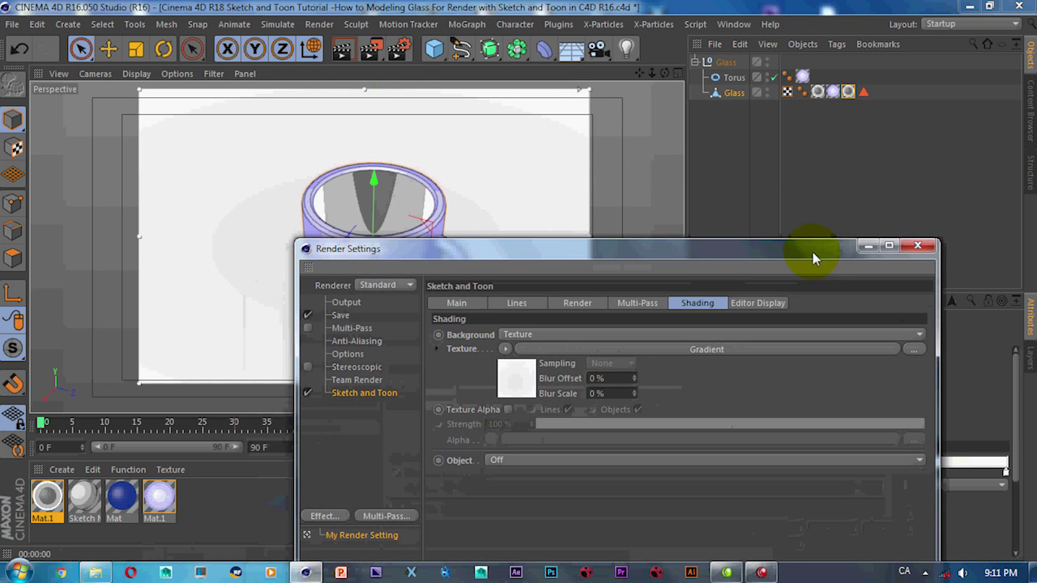
pyautogui.click(512, 334)
pyautogui.click(515, 351)
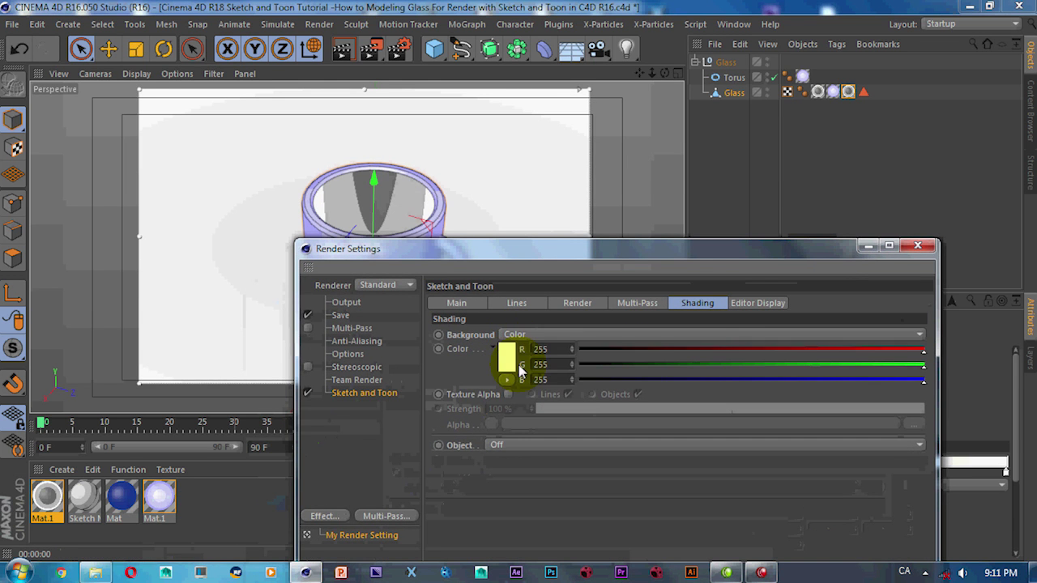
pyautogui.moveTo(540, 249); pyautogui.dragTo(674, 443)
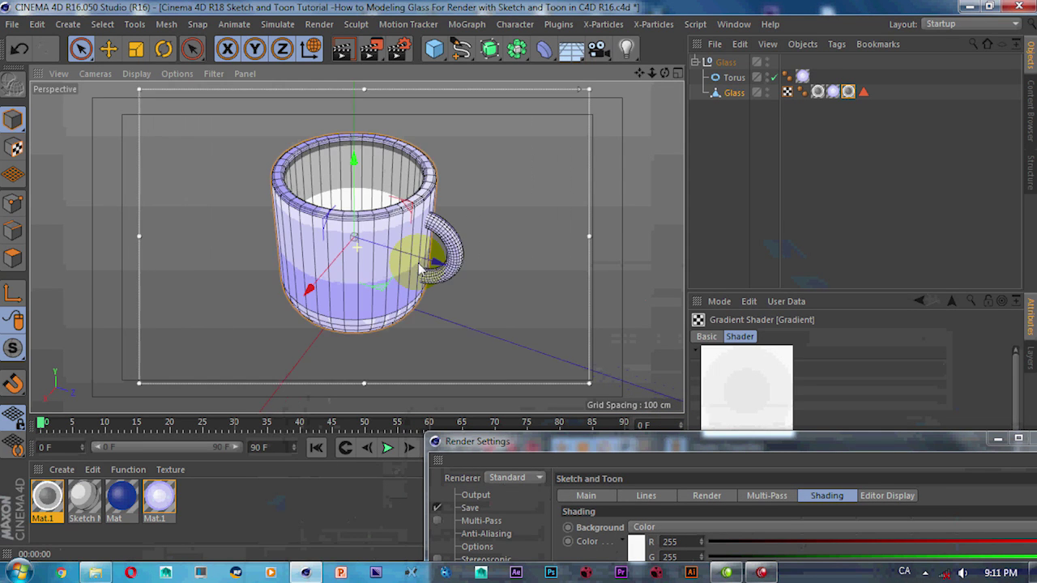
pyautogui.hotkey('ctrl', 'r')
# Step: Add an Infinite light and move it to the upper left of the mug
pyautogui.click(625, 54)
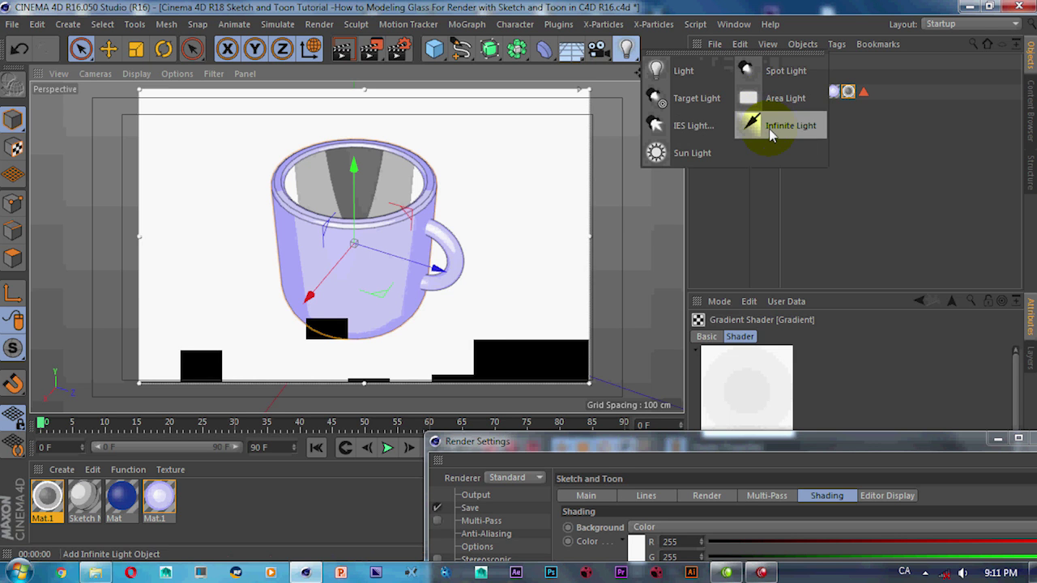
pyautogui.click(772, 130)
pyautogui.moveTo(369, 285); pyautogui.dragTo(71, 168)
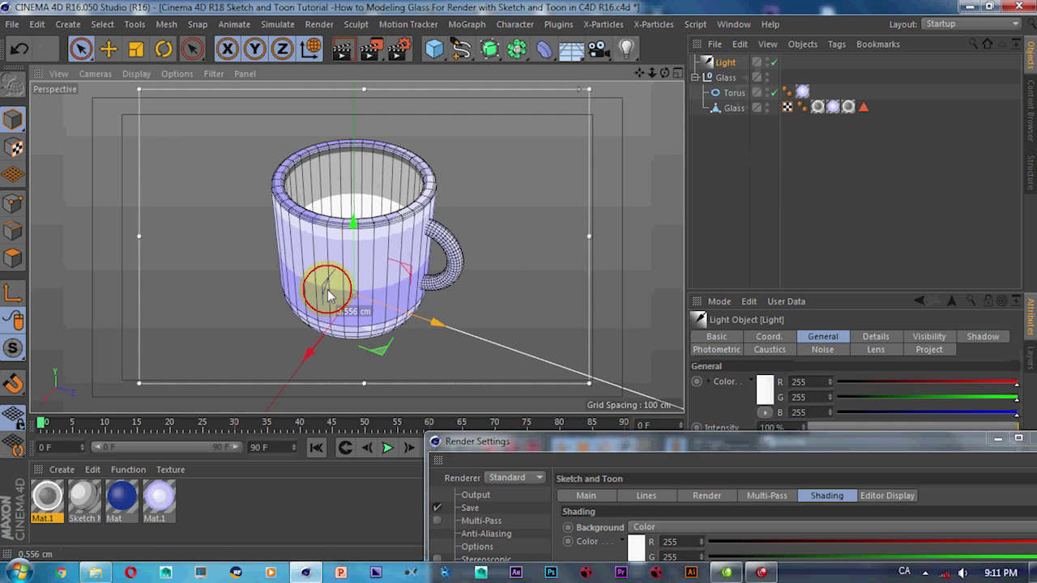
pyautogui.moveTo(558, 365)
pyautogui.mouseDown()
pyautogui.moveTo(332, 309)
pyautogui.moveTo(164, 235)
pyautogui.moveTo(259, 269)
pyautogui.moveTo(279, 254)
pyautogui.mouseUp()
# Step: Rotate and reposition the light, aiming its target onto the mug
pyautogui.press('e')
pyautogui.press('r')
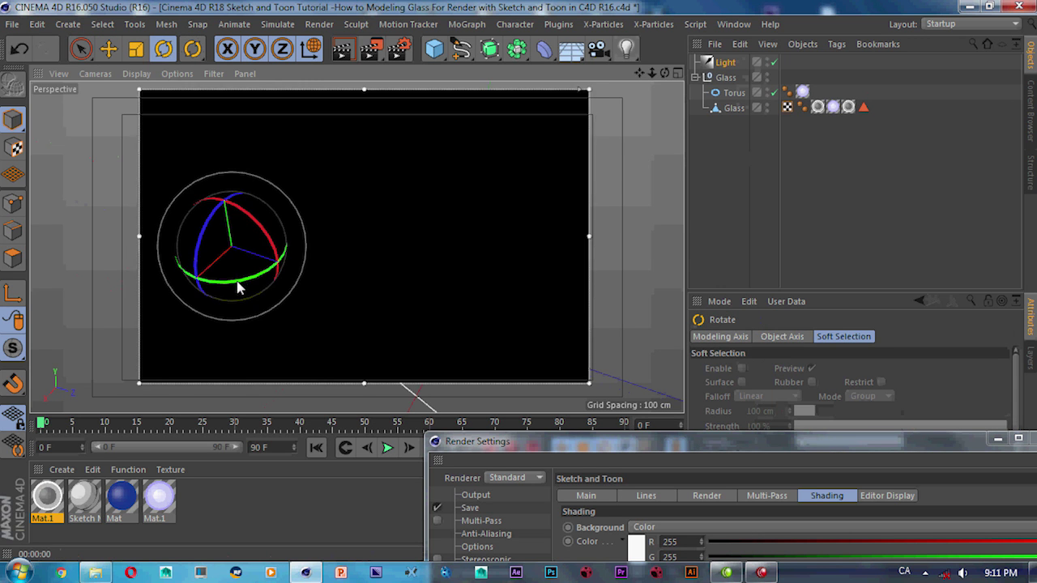
pyautogui.moveTo(279, 253); pyautogui.dragTo(287, 255)
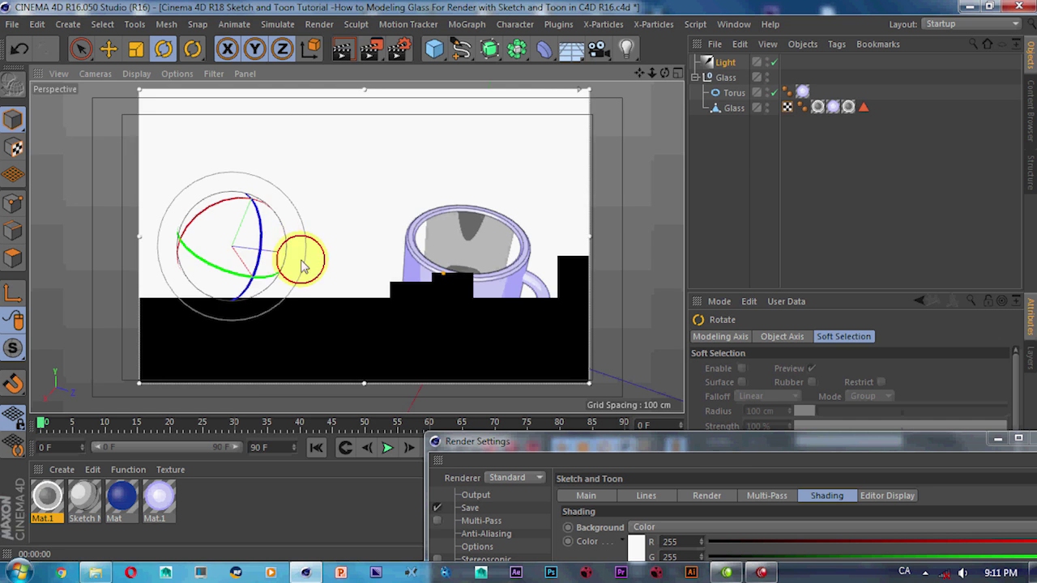
pyautogui.press('e')
pyautogui.moveTo(249, 243)
pyautogui.mouseDown()
pyautogui.moveTo(339, 291)
pyautogui.moveTo(259, 237)
pyautogui.moveTo(240, 147)
pyautogui.mouseUp()
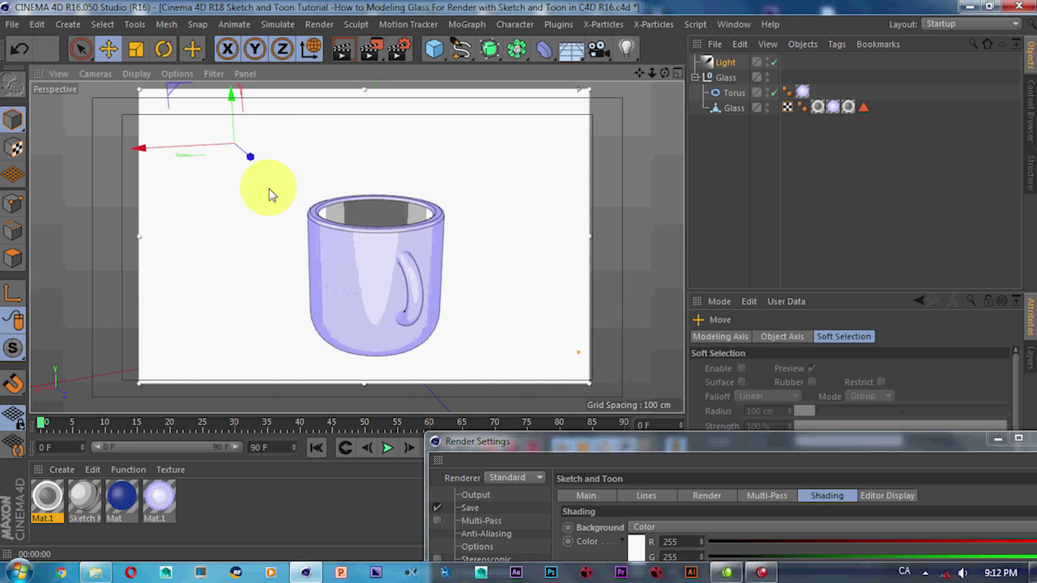
pyautogui.moveTo(275, 188)
pyautogui.mouseDown()
pyautogui.moveTo(333, 198)
pyautogui.moveTo(340, 292)
pyautogui.mouseUp()
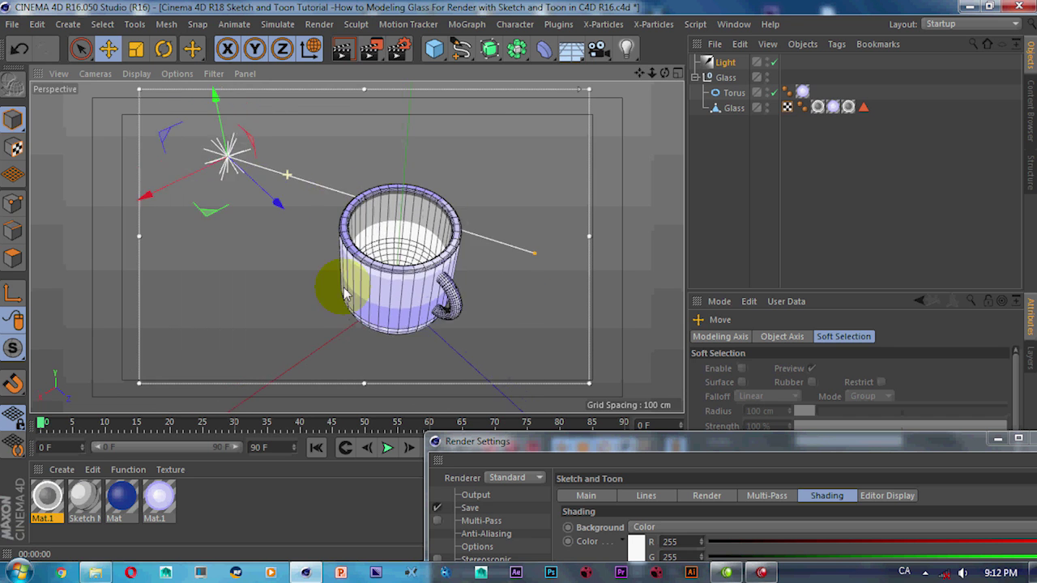
pyautogui.moveTo(213, 232)
pyautogui.mouseDown()
pyautogui.moveTo(208, 334)
pyautogui.moveTo(389, 296)
pyautogui.mouseUp()
# Step: Recentre the view on the mug and render the final 1440x1080 image
pyautogui.scroll(3, 389, 296)
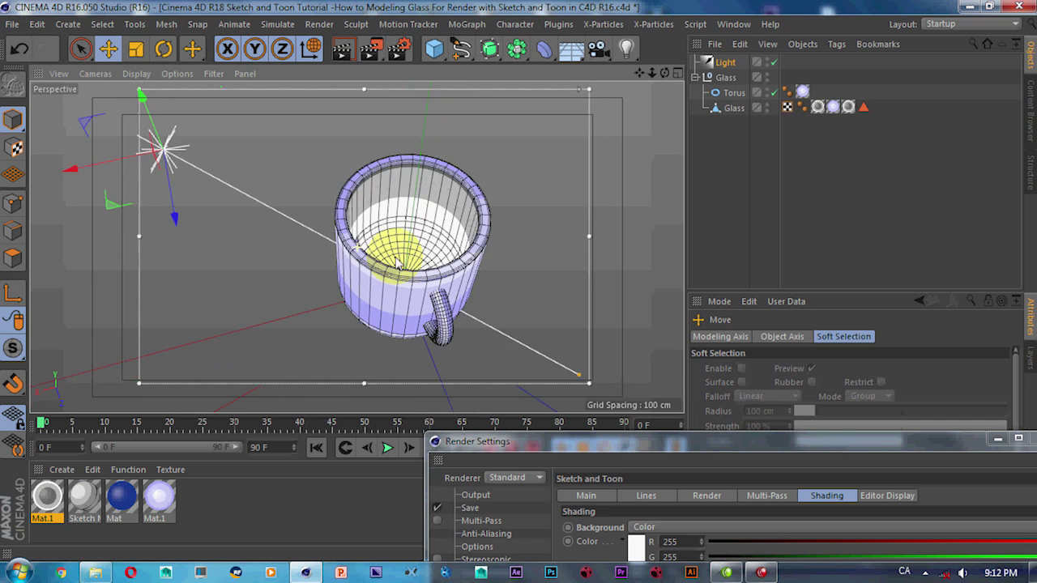
pyautogui.scroll(-2, 387, 254)
pyautogui.scroll(3, 380, 258)
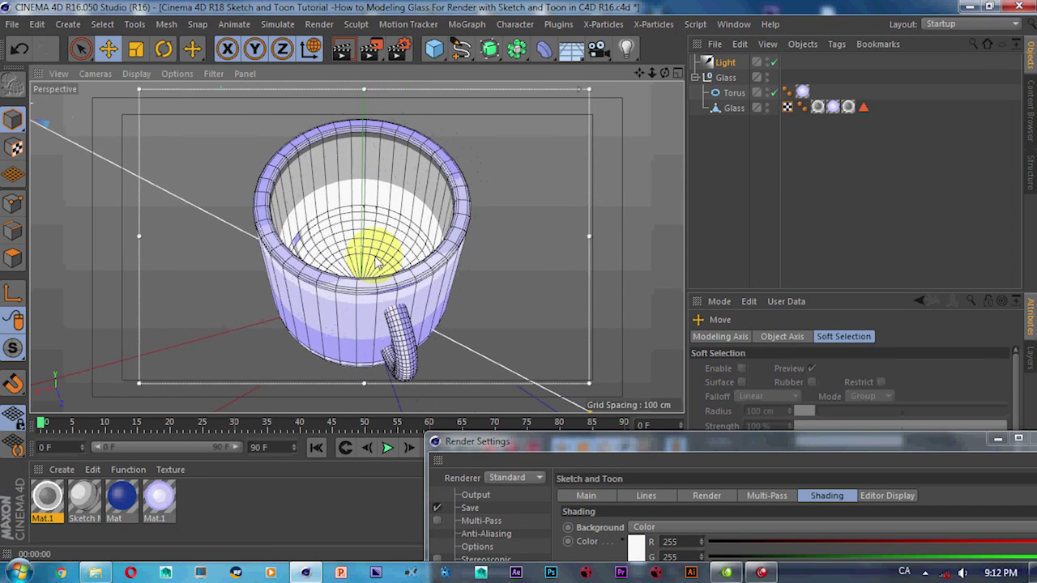
pyautogui.keyDown('alt'); pyautogui.moveTo(377, 260); pyautogui.dragTo(391, 258, button='middle'); pyautogui.keyUp('alt')
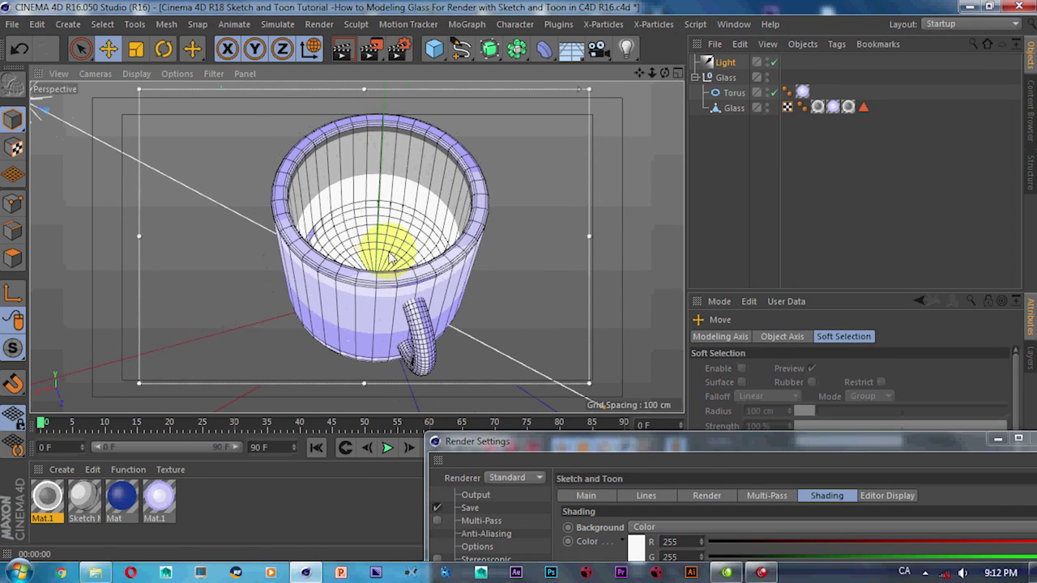
pyautogui.click(370, 48)
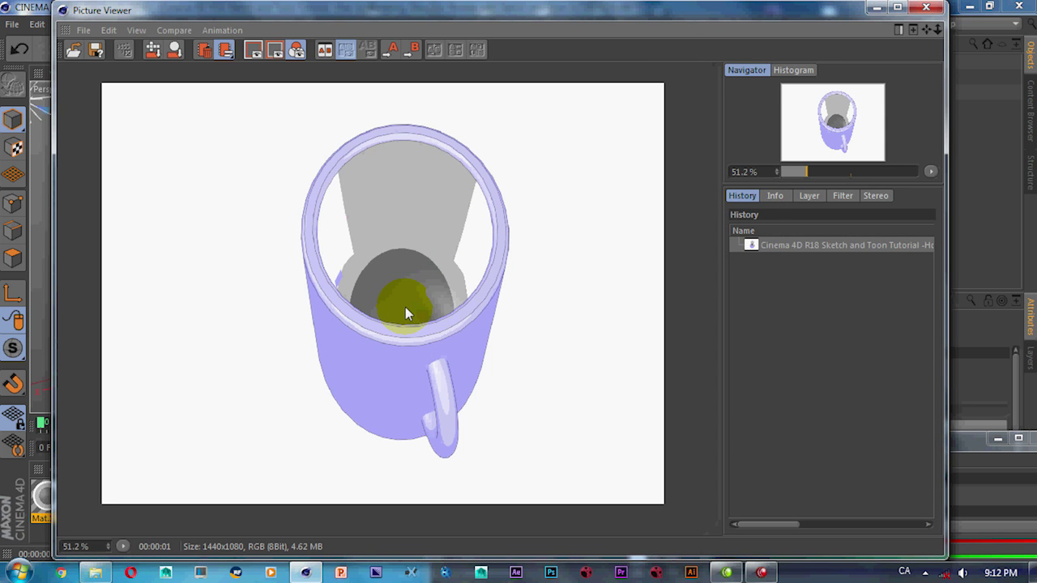
# Step: Close the Picture Viewer after checking the 1440x1080 render of the lit mug
pyautogui.click(924, 9)
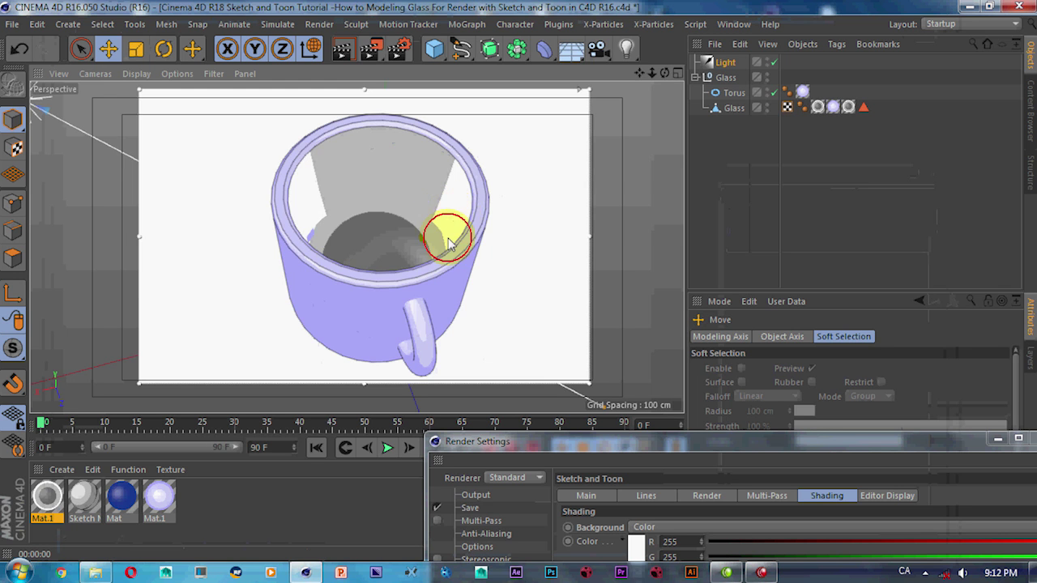
# Step: Orbit the view to eye level with the mug and render the viewport
pyautogui.click(448, 240)
pyautogui.keyDown('alt'); pyautogui.moveTo(440, 220); pyautogui.dragTo(476, 212); pyautogui.keyUp('alt')
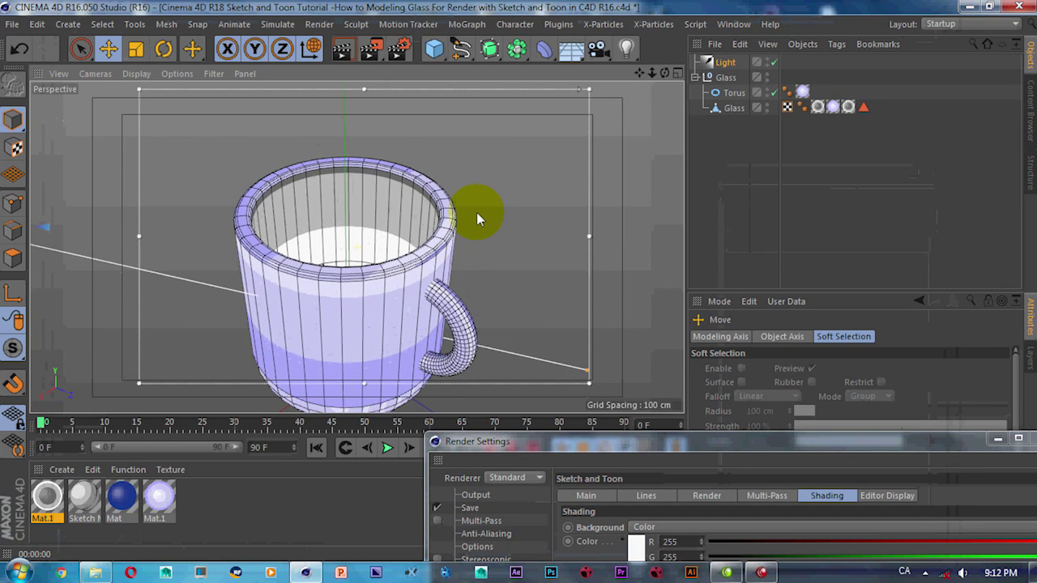
pyautogui.hotkey('ctrl', 'r')
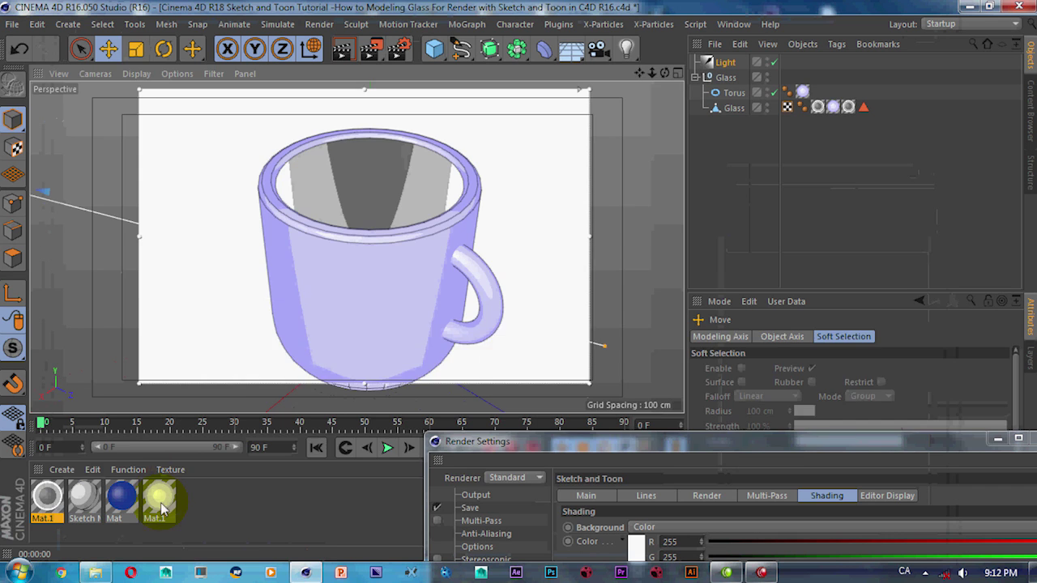
# Step: Open the first Mat.1 material in the Material Editor
pyautogui.doubleClick(161, 503)
pyautogui.click(651, 101)
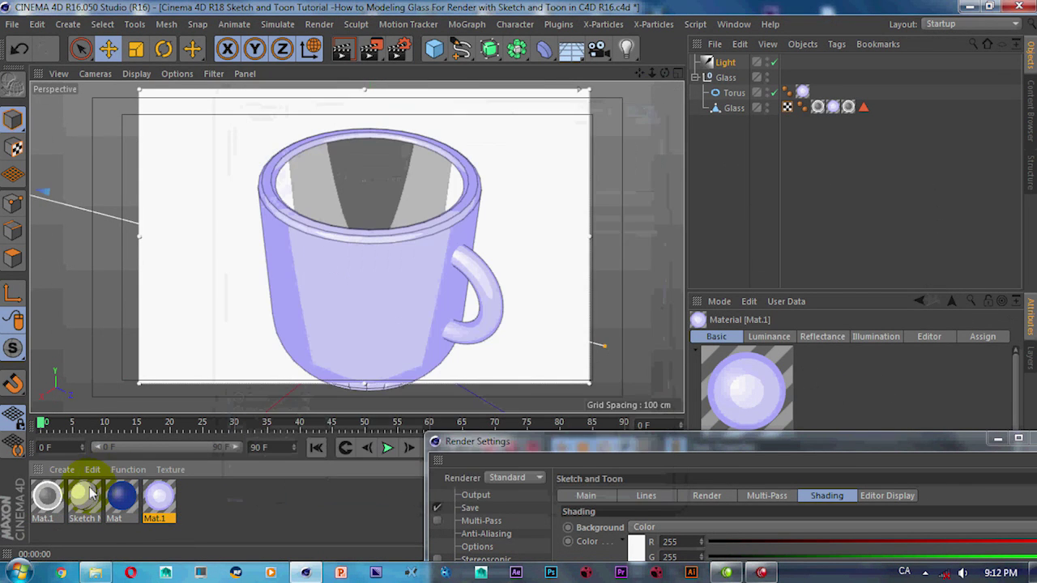
pyautogui.doubleClick(49, 499)
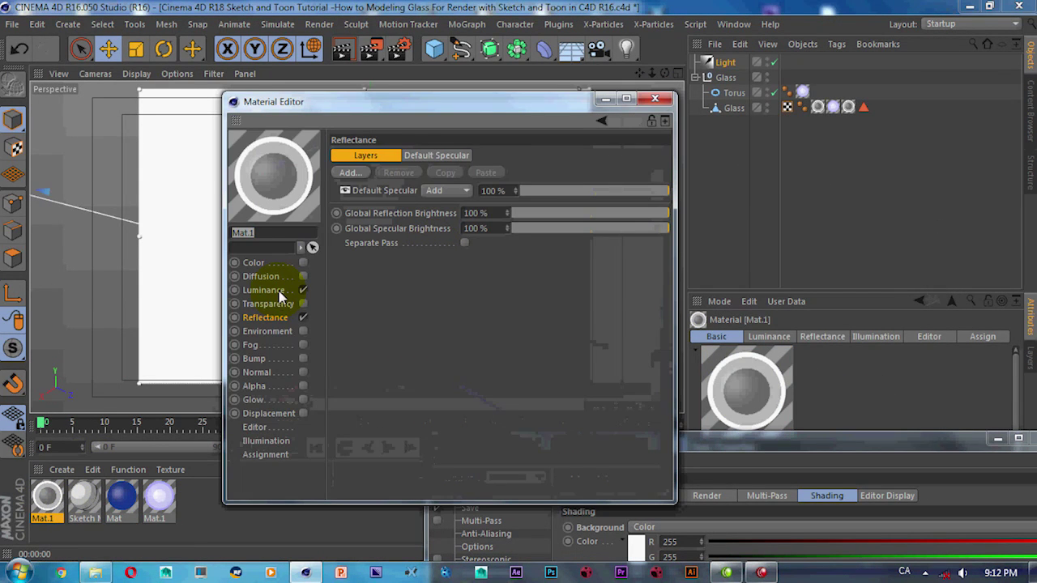
# Step: In Mat.1's Luminance Cel shader, set the left Diffuse gradient knot to cyan
pyautogui.click(264, 290)
pyautogui.click(490, 220)
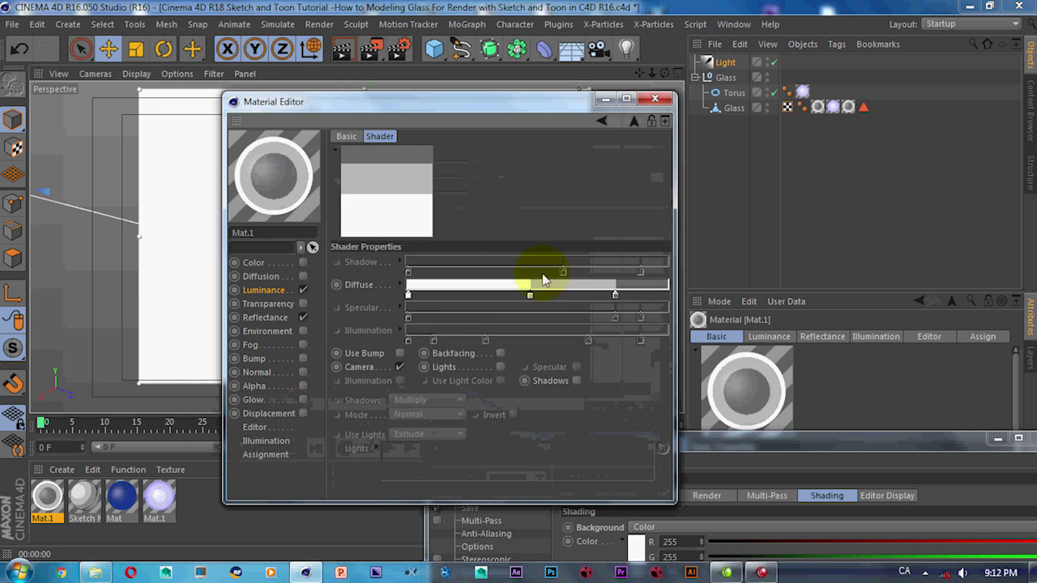
pyautogui.moveTo(411, 119); pyautogui.dragTo(668, 154)
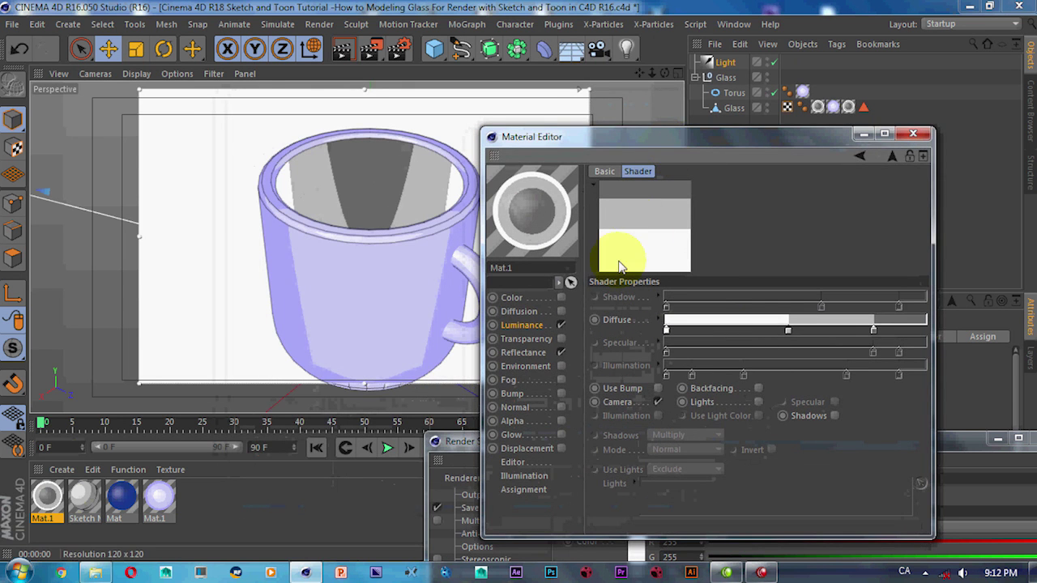
pyautogui.doubleClick(666, 331)
pyautogui.click(702, 278)
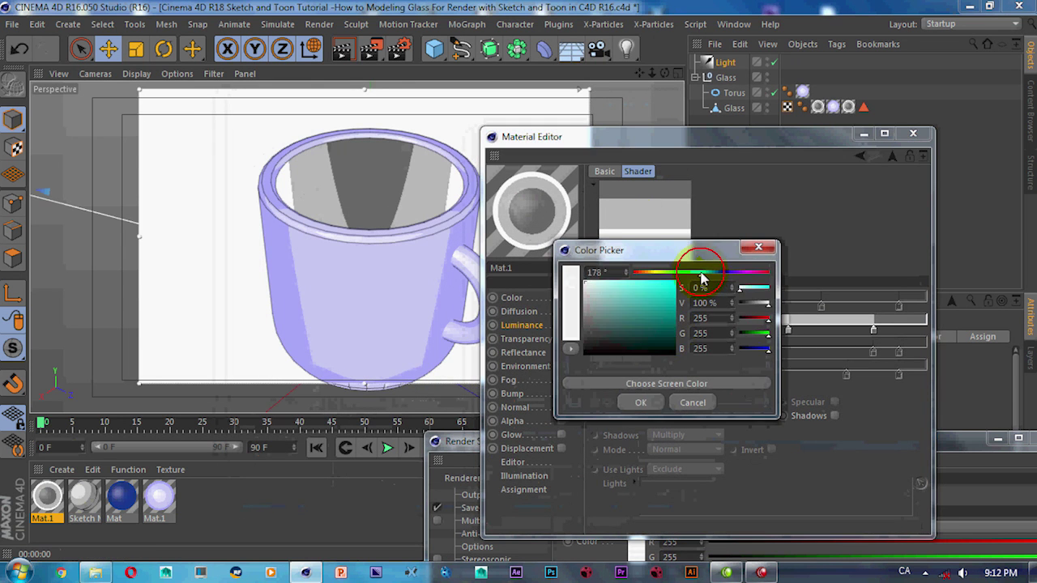
pyautogui.click(657, 294)
pyautogui.click(642, 402)
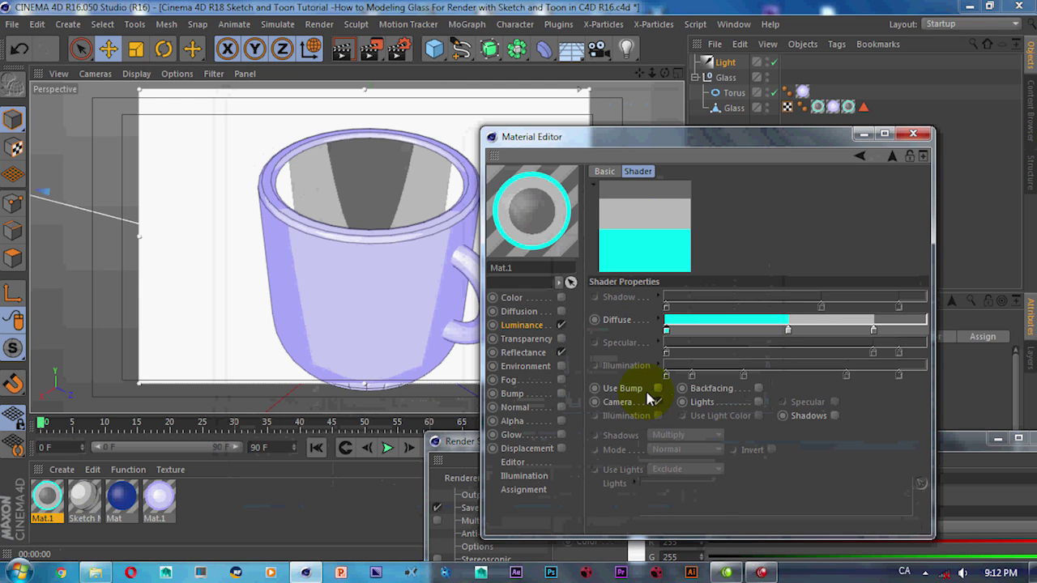
# Step: Set the middle Diffuse gradient knot to a light mint green
pyautogui.doubleClick(790, 331)
pyautogui.click(807, 272)
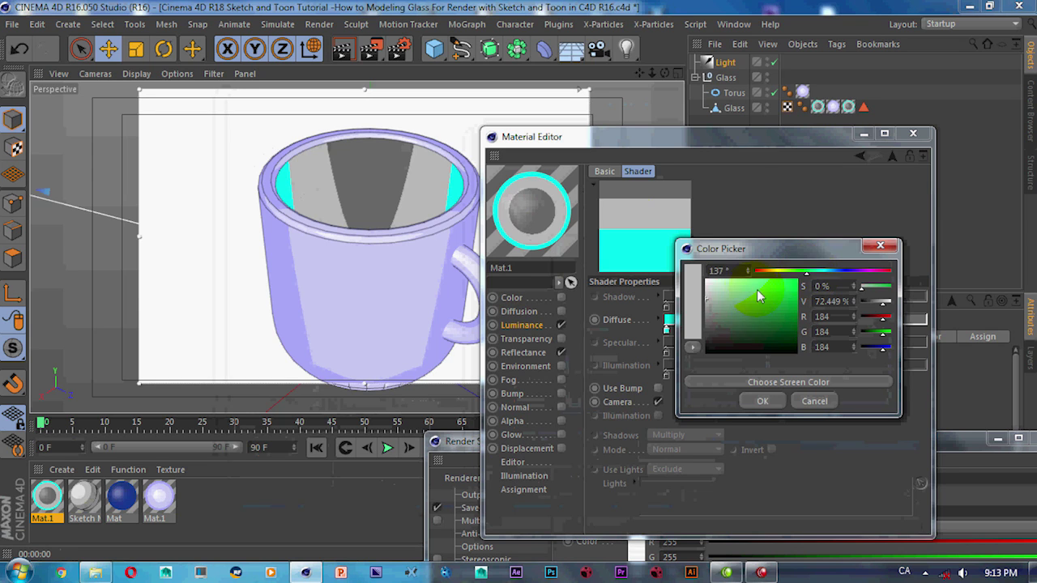
pyautogui.click(783, 285)
pyautogui.click(762, 401)
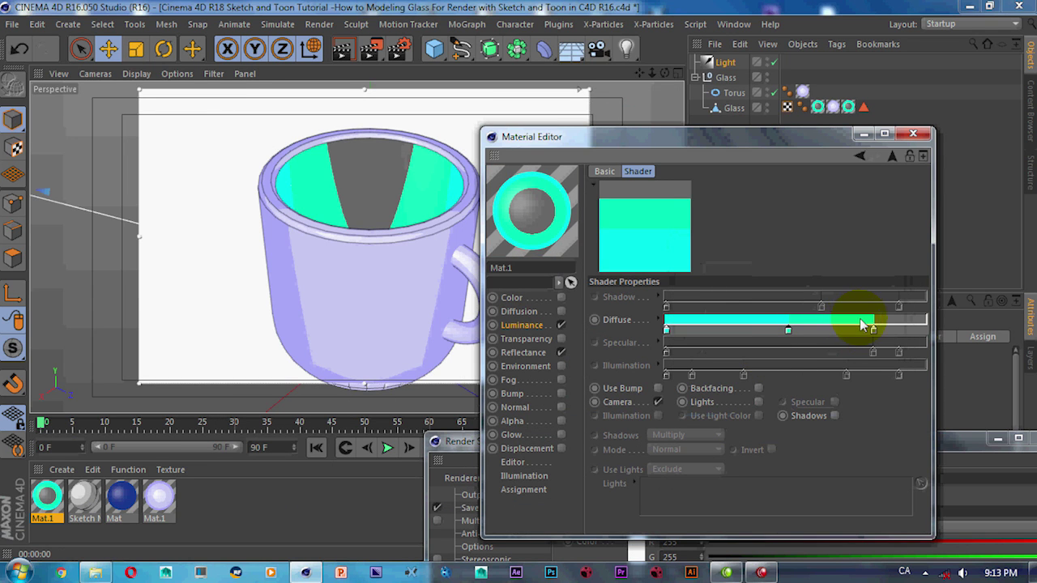
# Step: Set the right Diffuse gradient knot to pale light cyan and close the Material Editor
pyautogui.doubleClick(875, 331)
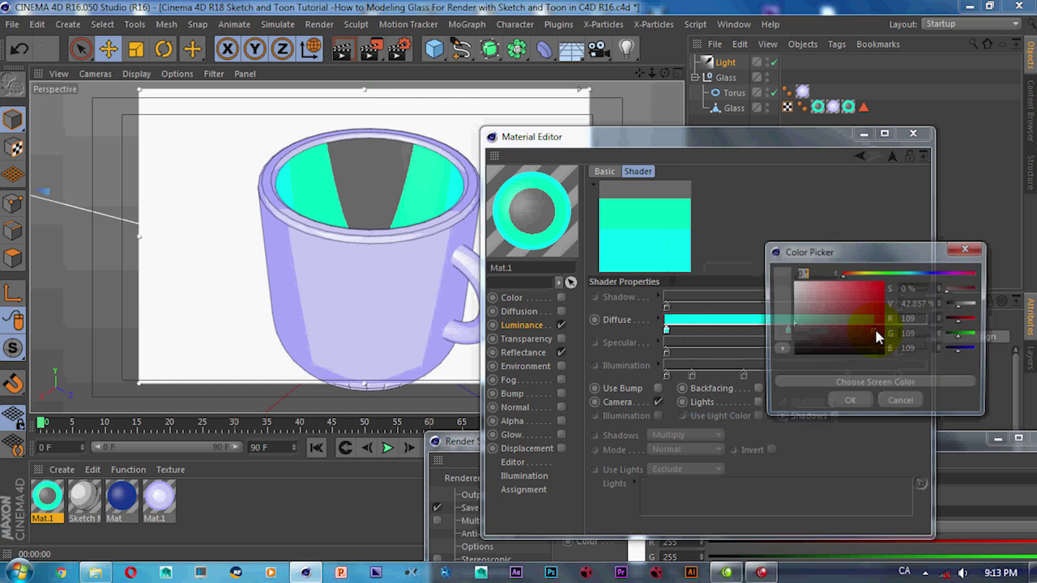
pyautogui.click(904, 276)
pyautogui.click(914, 275)
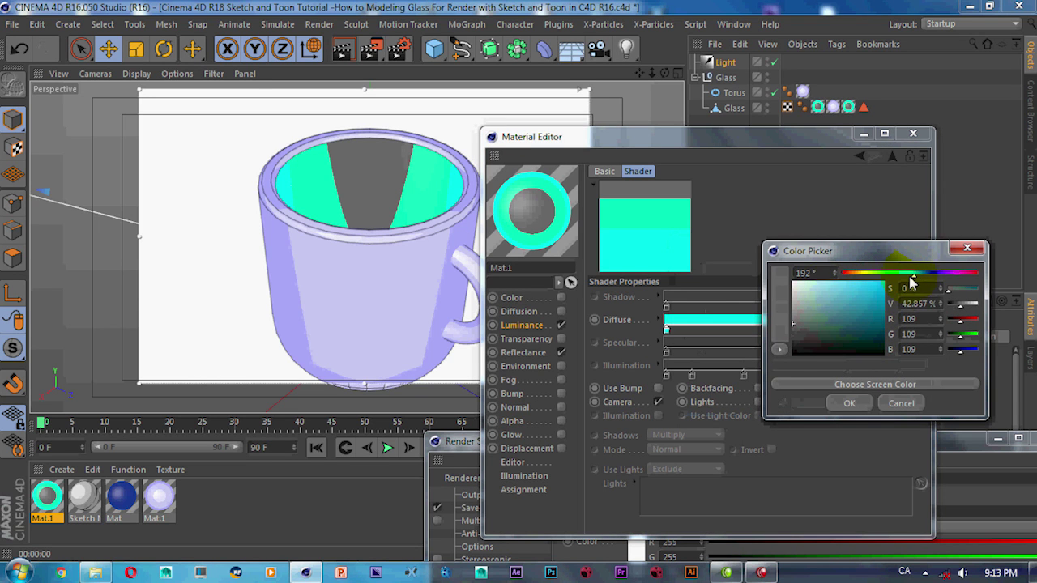
pyautogui.click(813, 280)
pyautogui.click(850, 398)
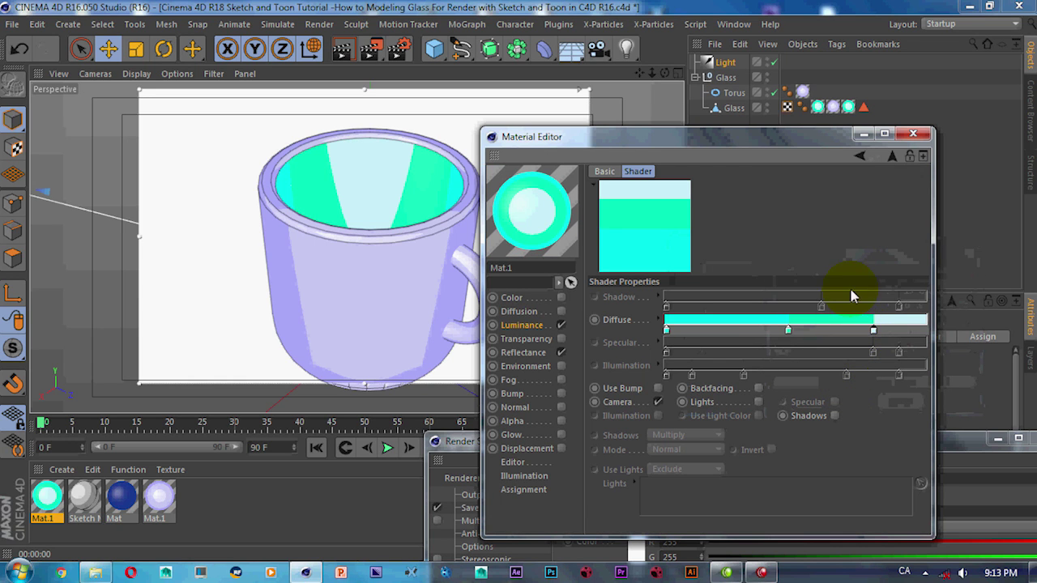
pyautogui.click(913, 133)
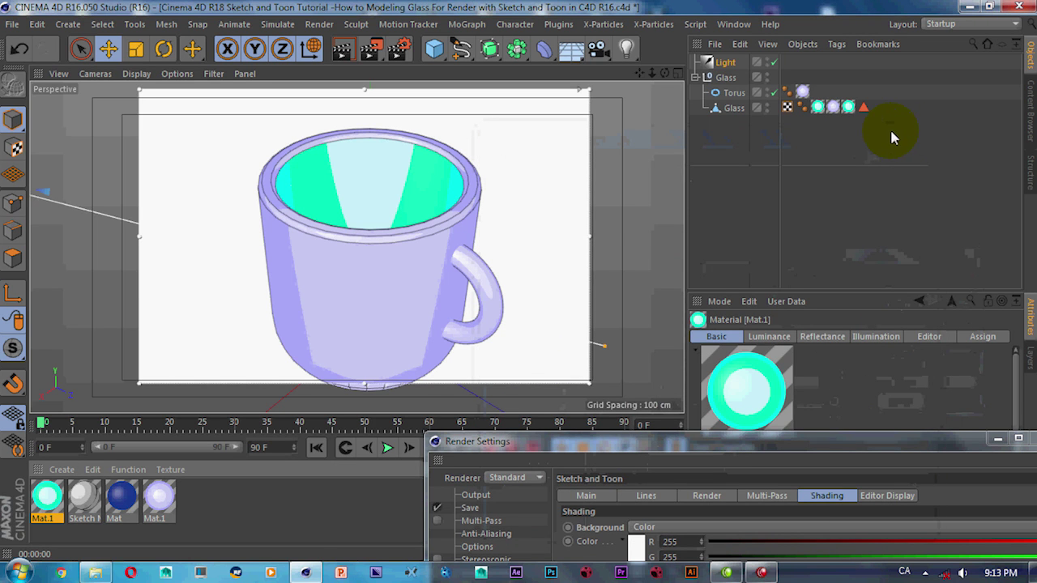
# Step: Re-render the viewport to show the mug's teal and pale-cyan striped interior, then close Render Settings
pyautogui.click(353, 247)
pyautogui.hotkey('ctrl', 'r')
pyautogui.click(362, 239)
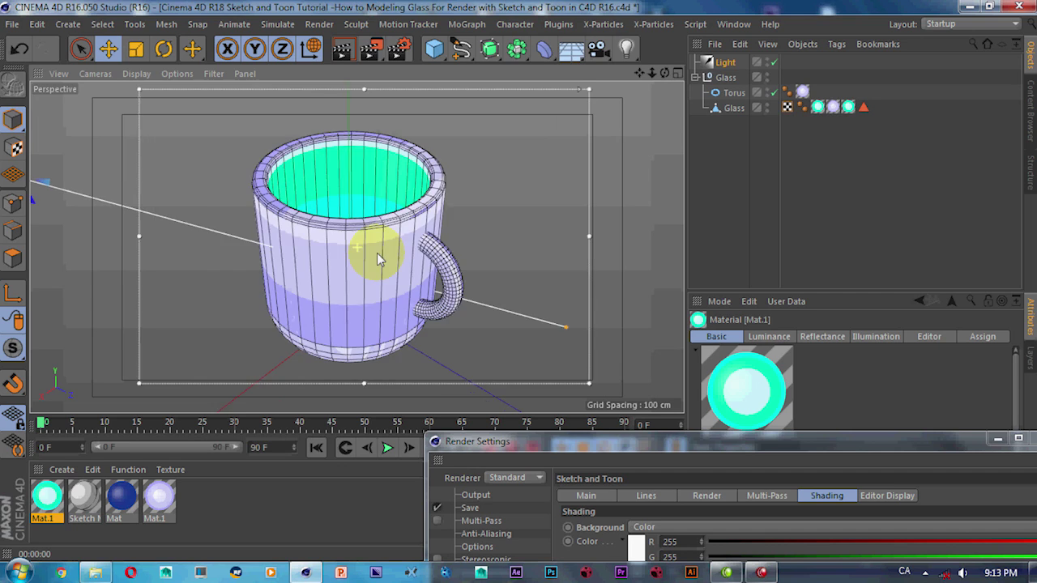
pyautogui.hotkey('ctrl', 'r')
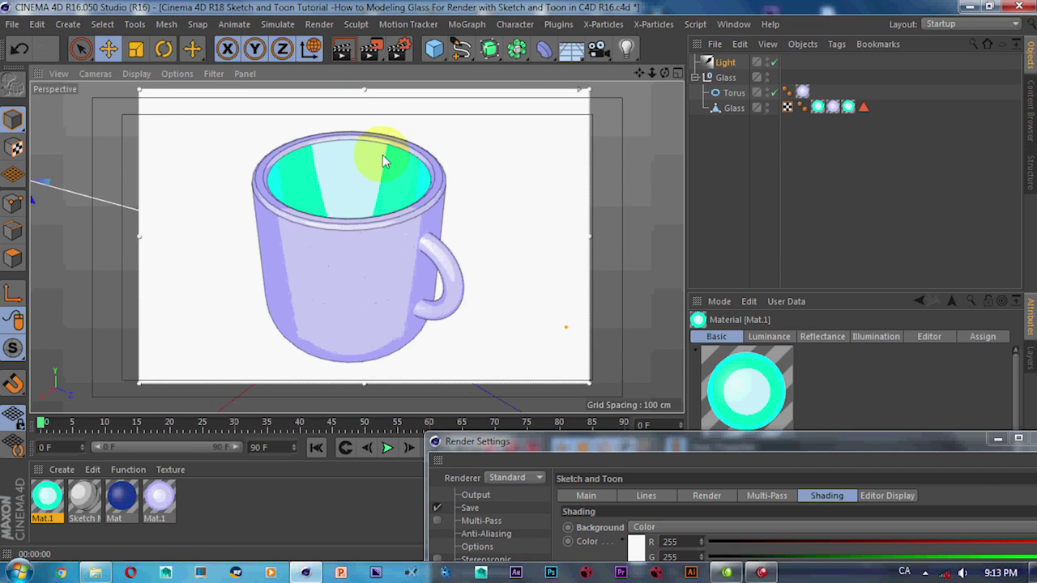
pyautogui.moveTo(914, 442); pyautogui.dragTo(736, 390)
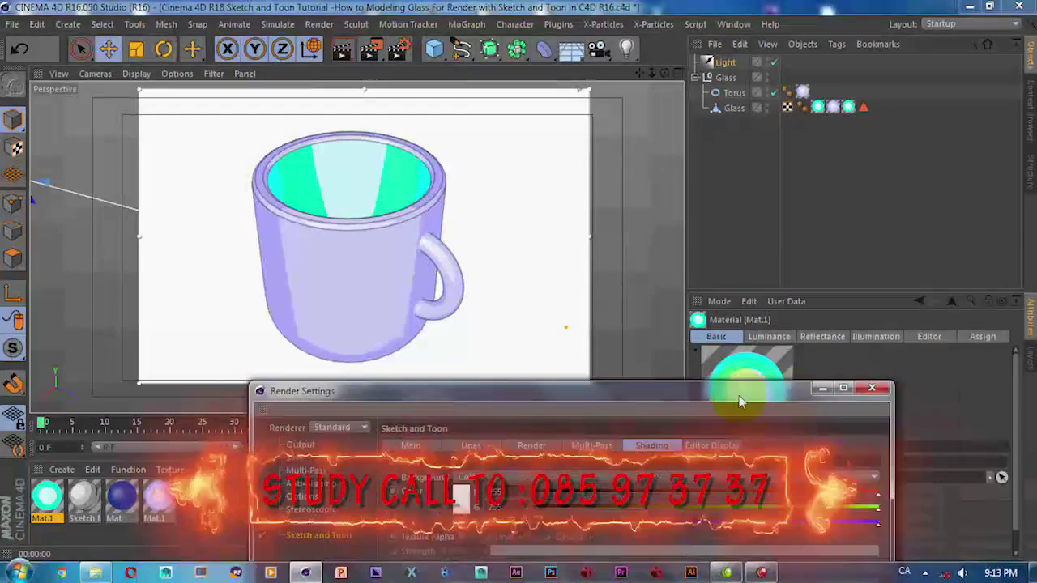
pyautogui.click(874, 388)
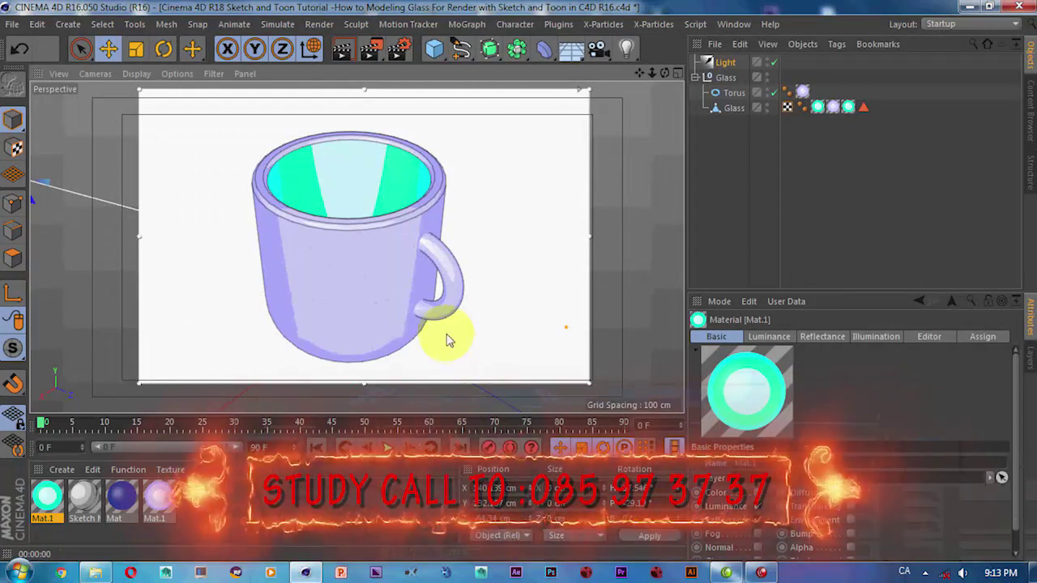